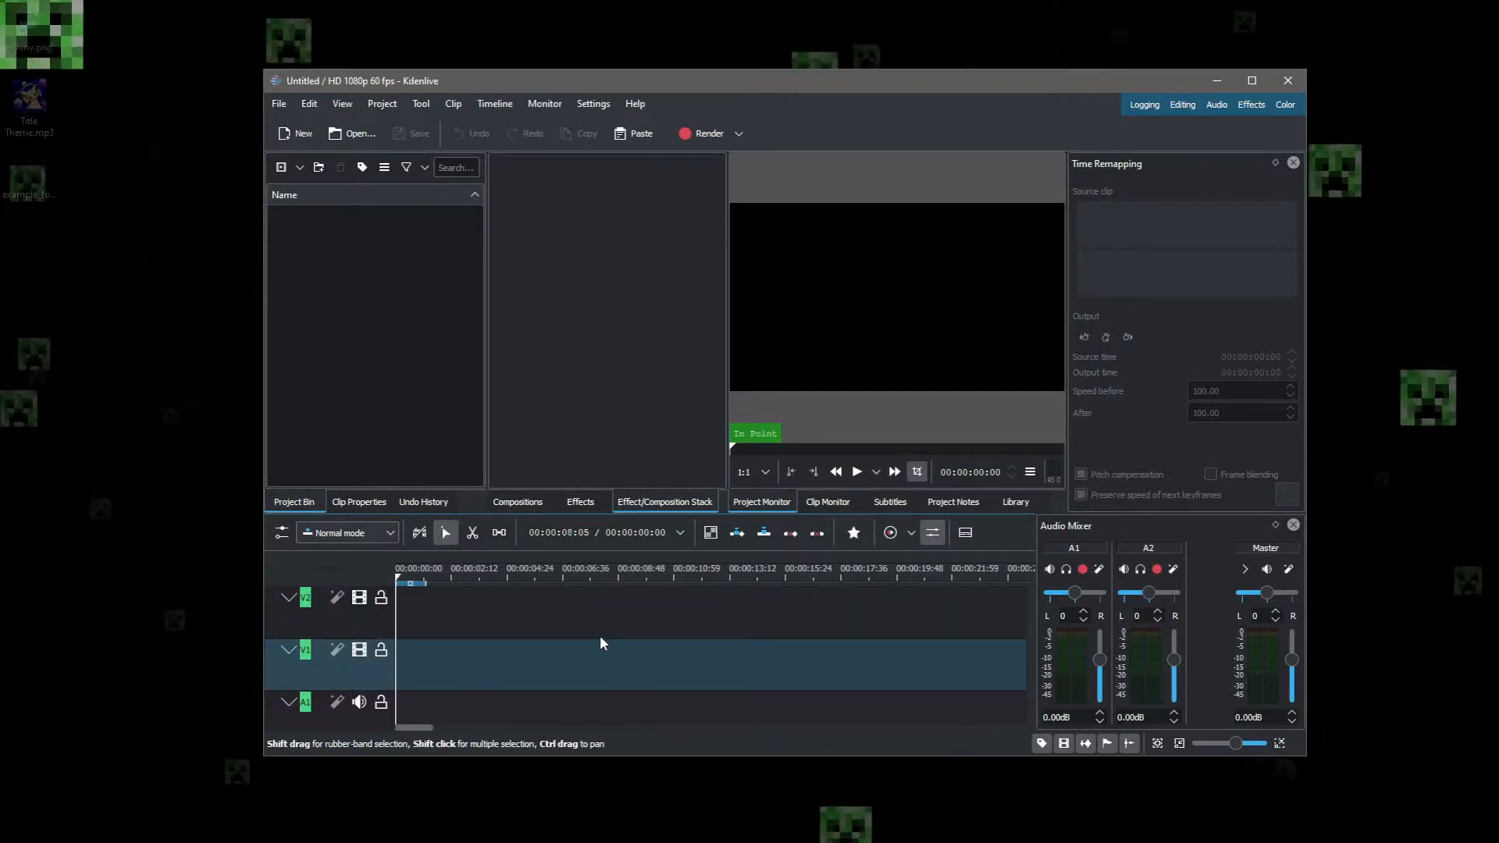
# Open the render settings and try to save the generic MP4-H264/AAC format as a favourite profile.
pyautogui.click(716, 137)
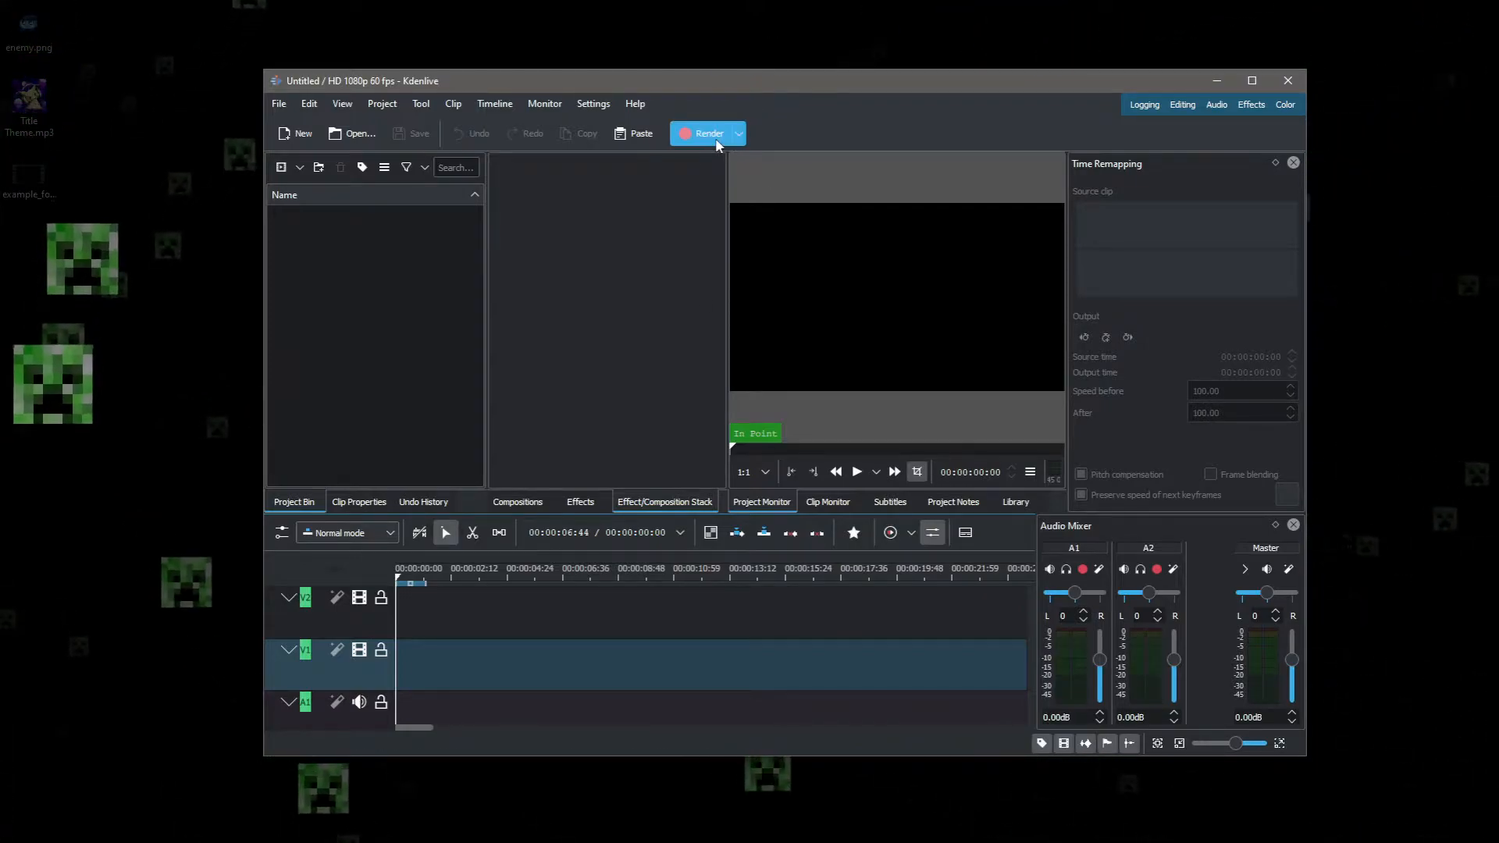
pyautogui.click(689, 441)
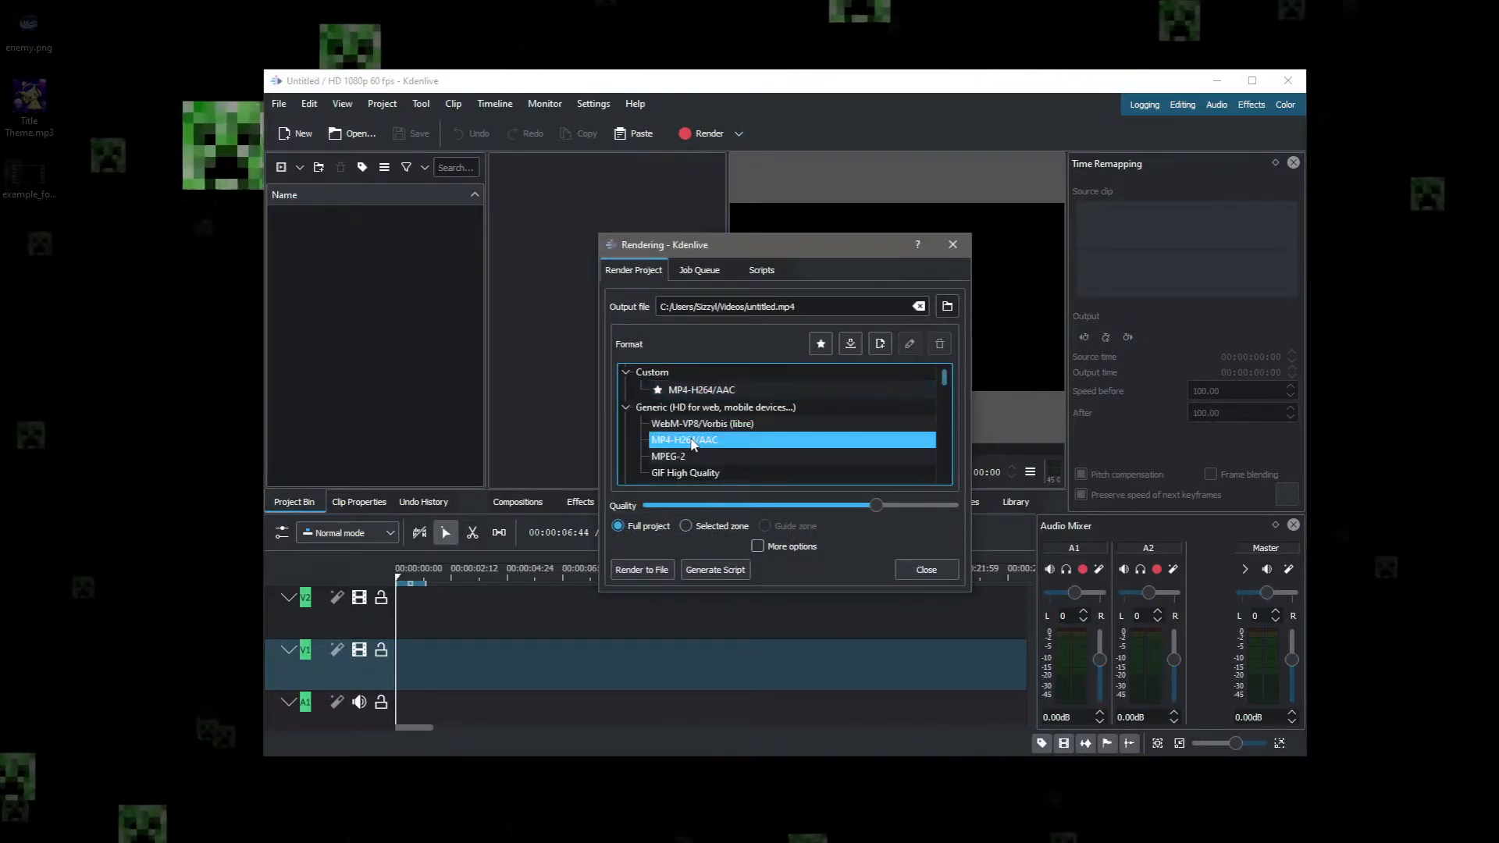
pyautogui.click(821, 344)
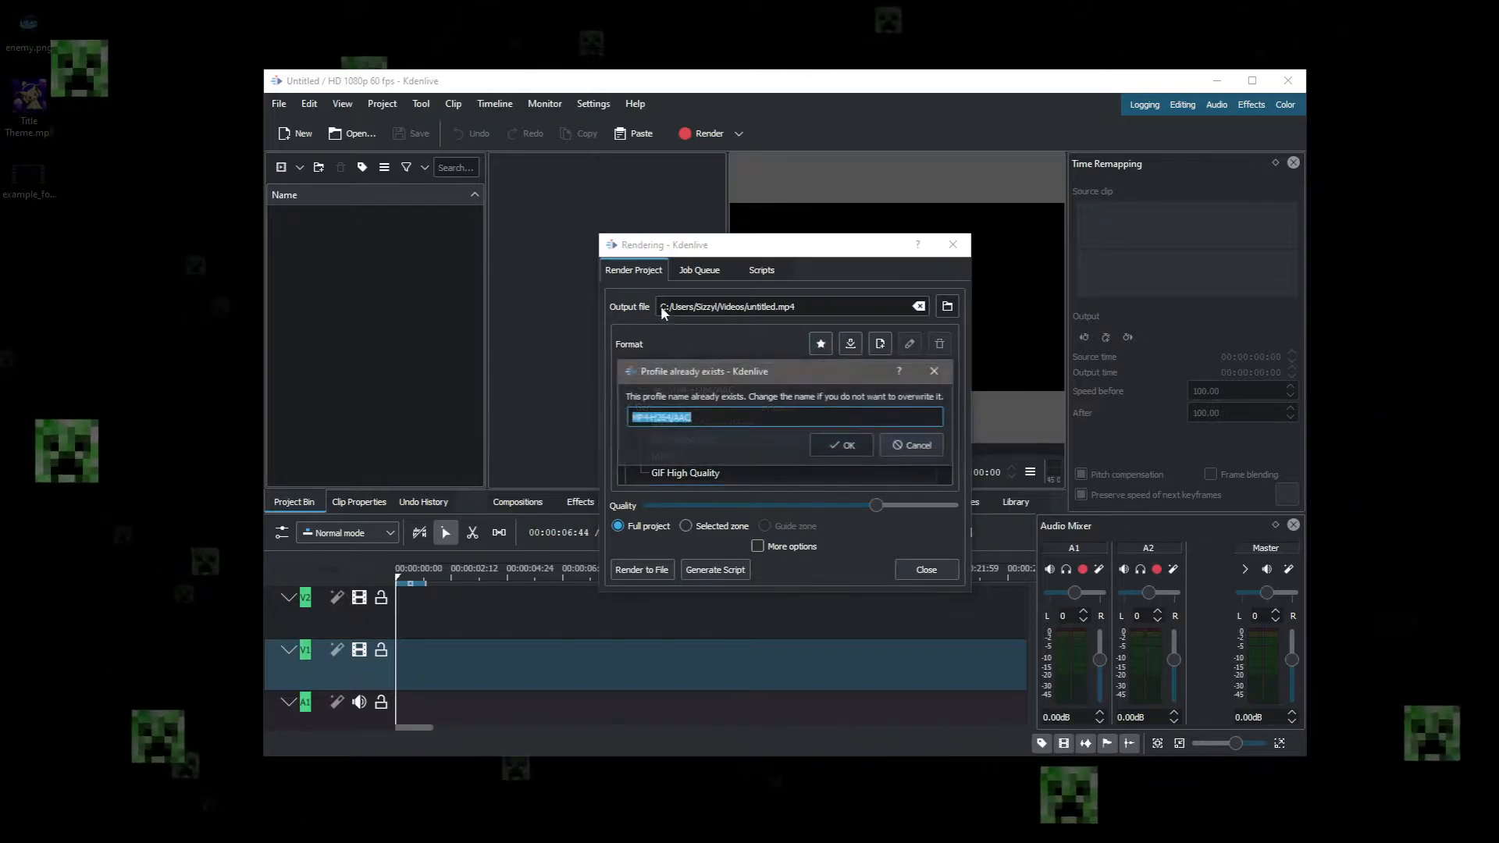
pyautogui.click(912, 441)
# Choose the custom MP4-H264/AAC preset as the render format and close the render settings.
pyautogui.click(701, 390)
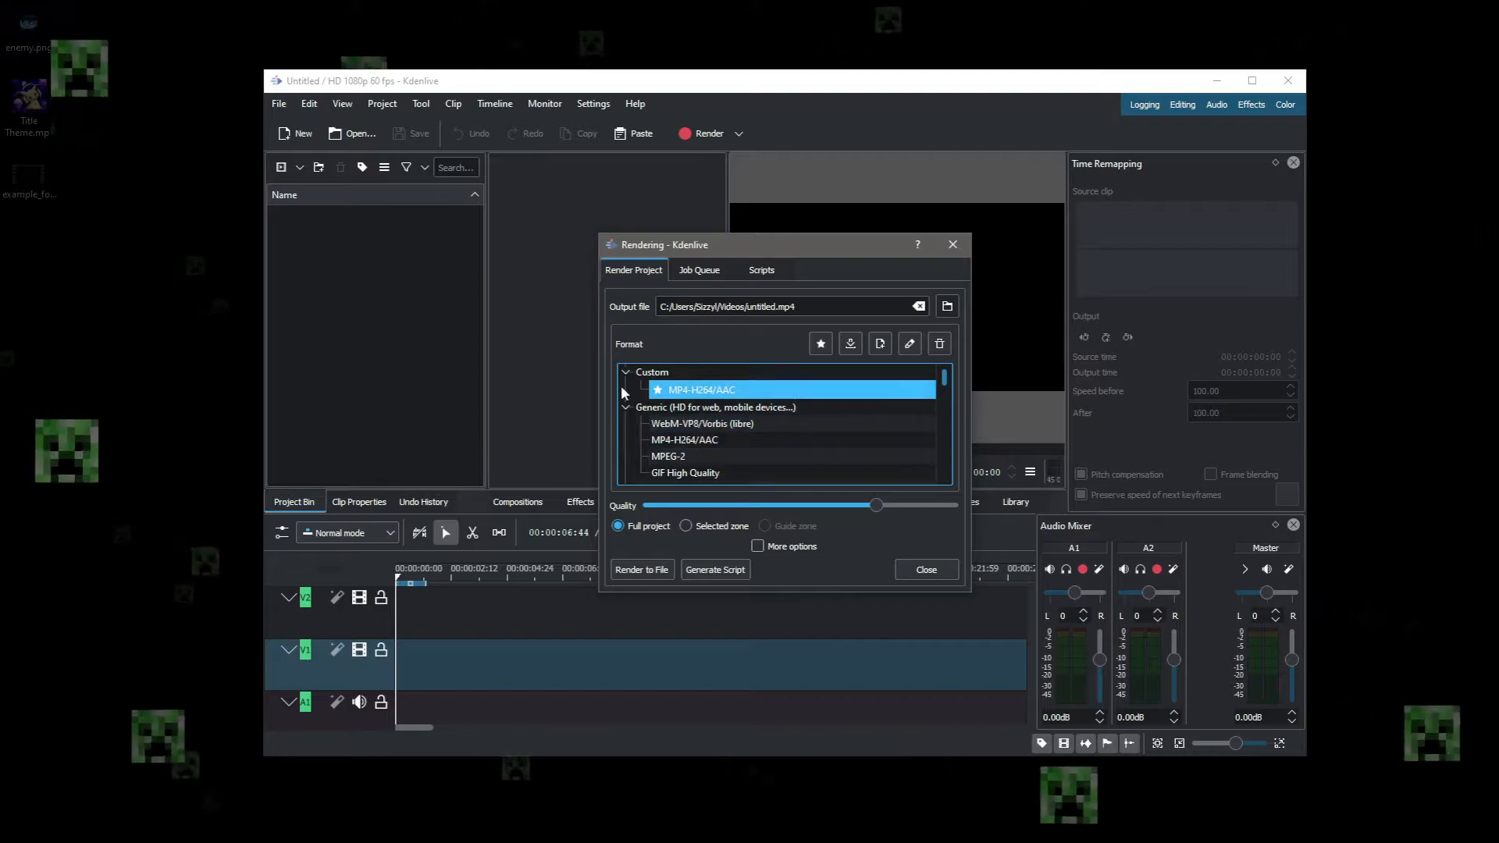
pyautogui.click(742, 426)
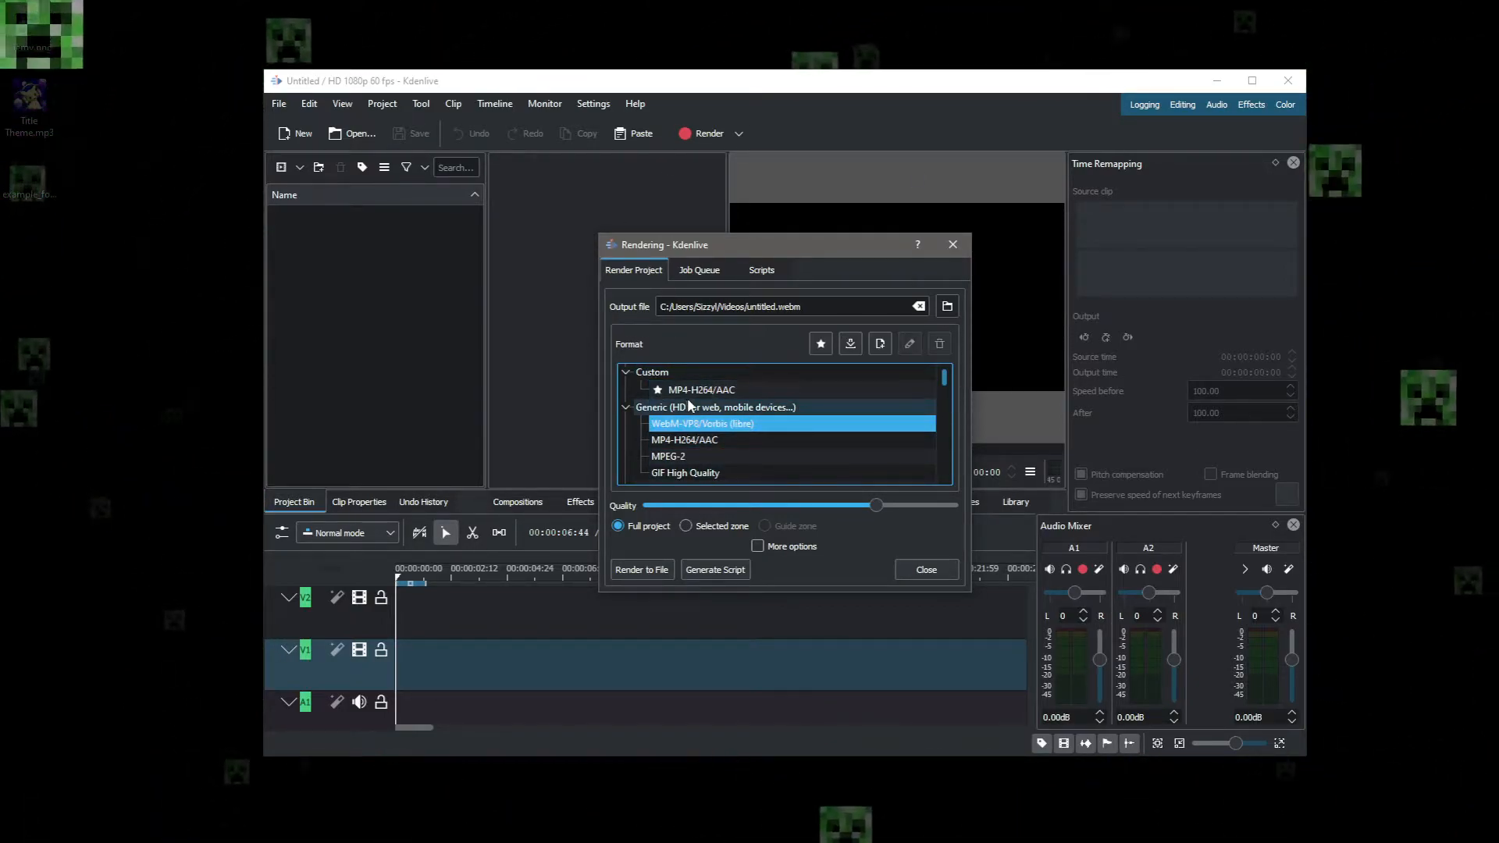
pyautogui.click(741, 390)
pyautogui.click(927, 570)
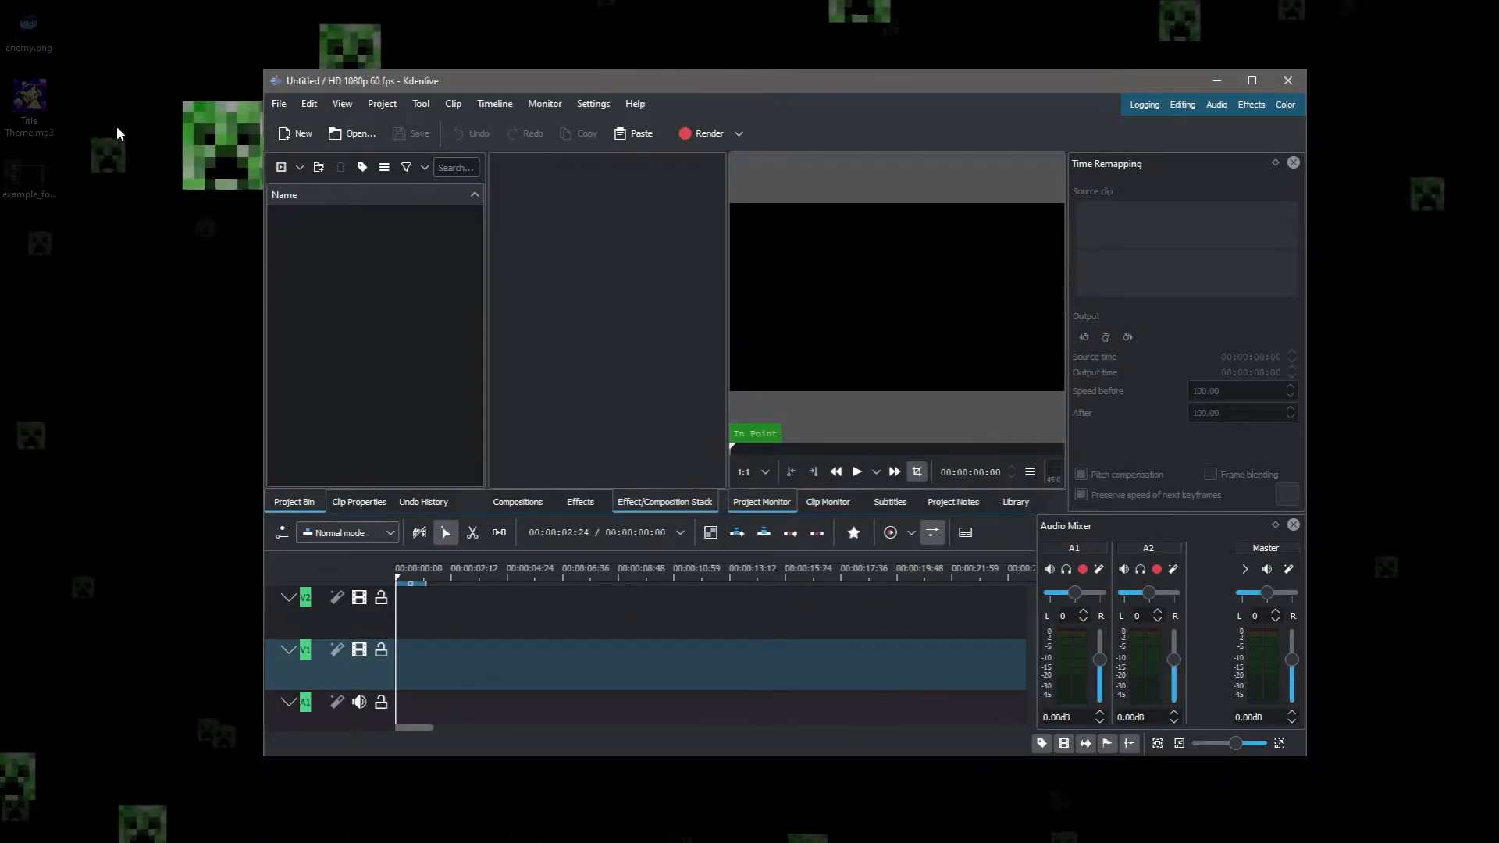
# Import enemy.png from the desktop into the project bin and decline switching to its clip profile.
pyautogui.click(107, 114)
pyautogui.moveTo(45, 39); pyautogui.dragTo(321, 261)
pyautogui.moveTo(40, 111); pyautogui.dragTo(379, 312)
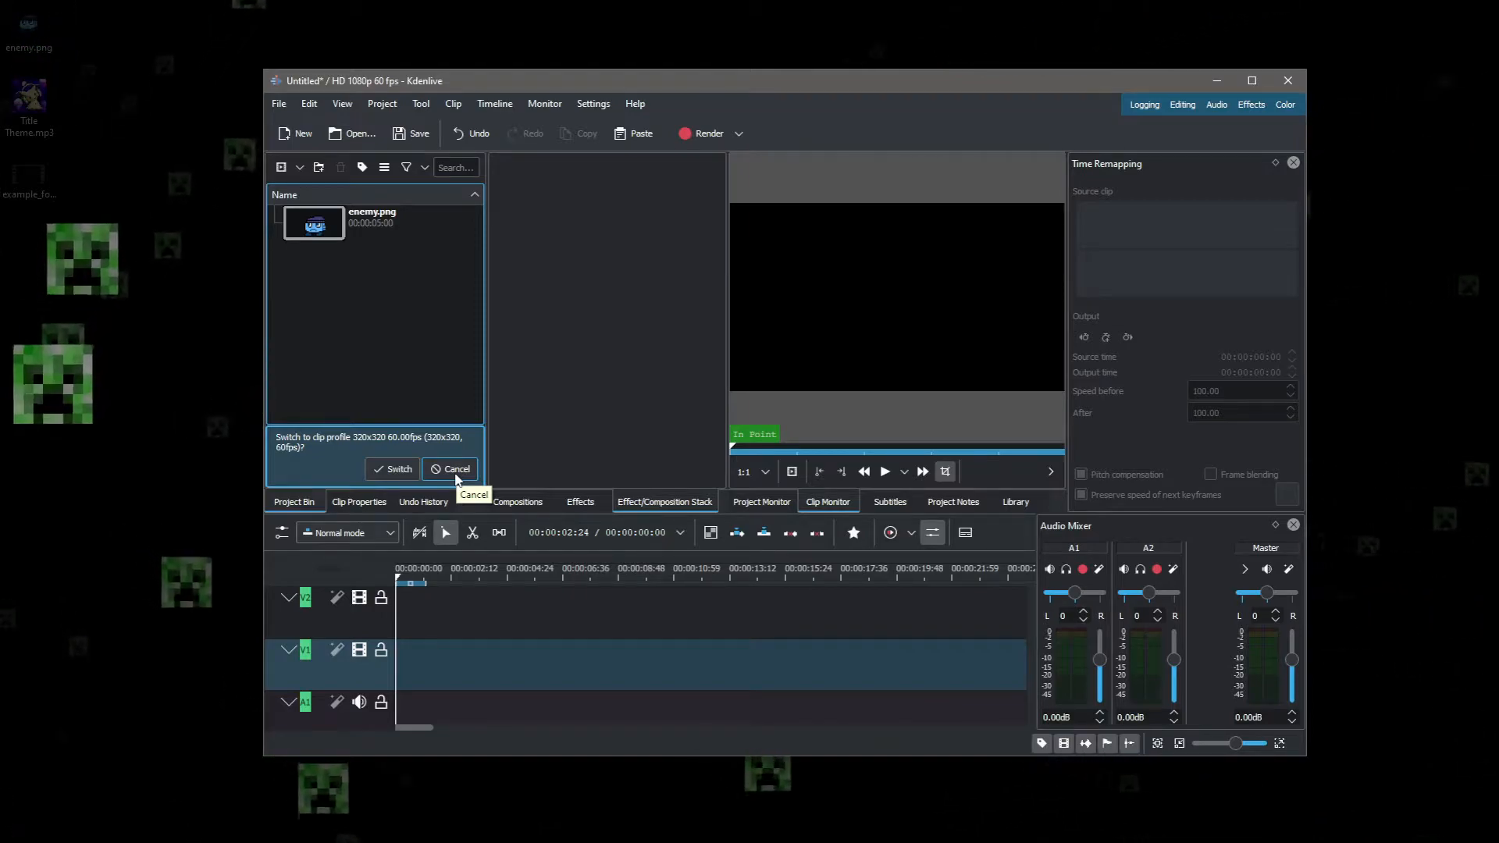
pyautogui.click(454, 471)
# Import Title Theme.mp3 and example_footage.mp4 from the desktop into the project bin.
pyautogui.moveTo(37, 105); pyautogui.dragTo(398, 324)
pyautogui.moveTo(32, 188); pyautogui.dragTo(368, 373)
pyautogui.moveTo(28, 176); pyautogui.dragTo(305, 257)
pyautogui.click(411, 303)
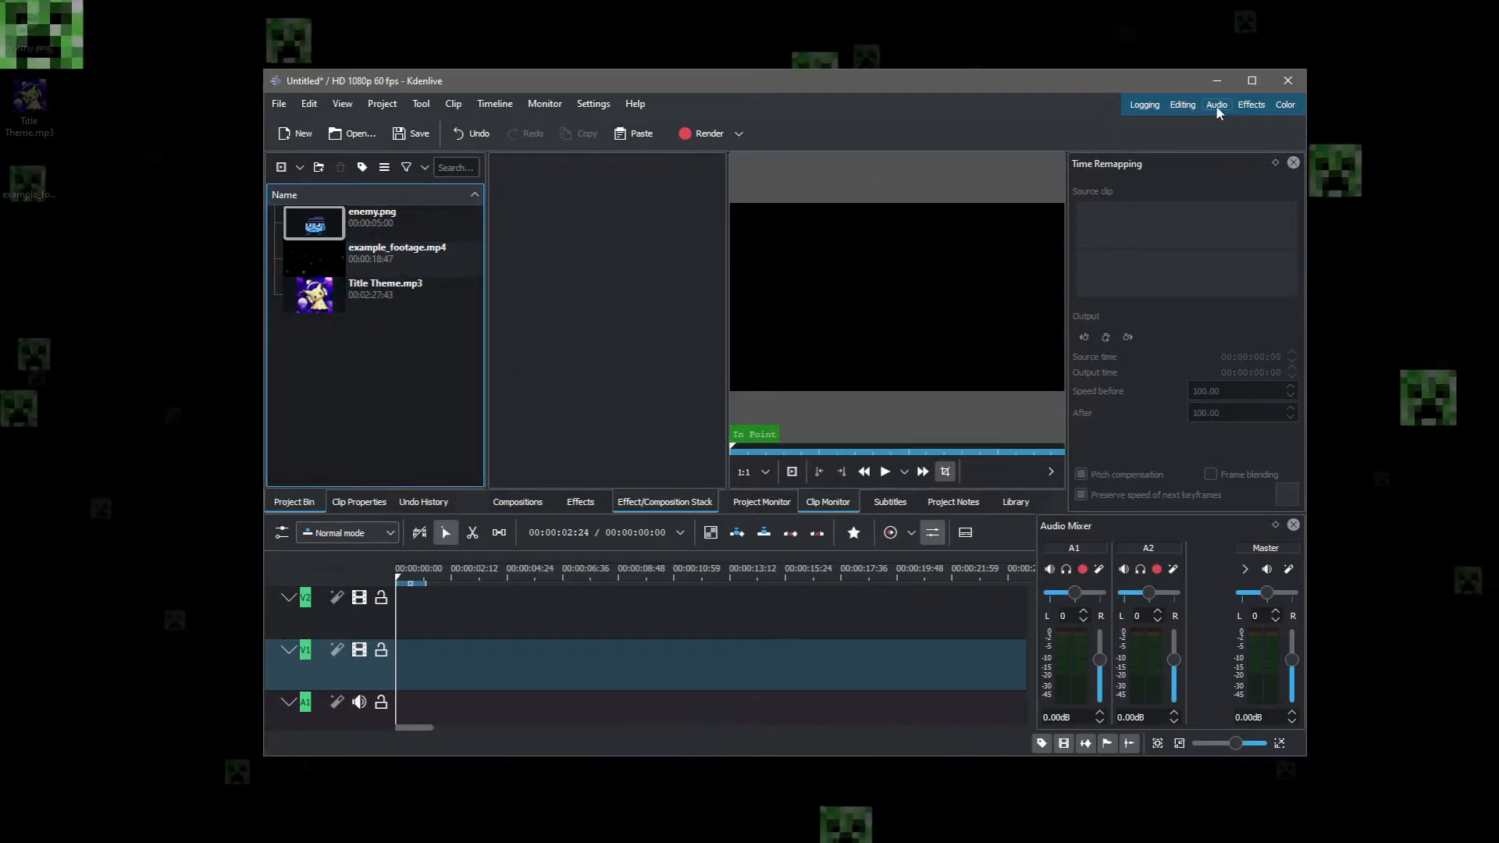
# Maximize the editor window and place example_footage.mp4 at the very start of video track V1.
pyautogui.doubleClick(1017, 80)
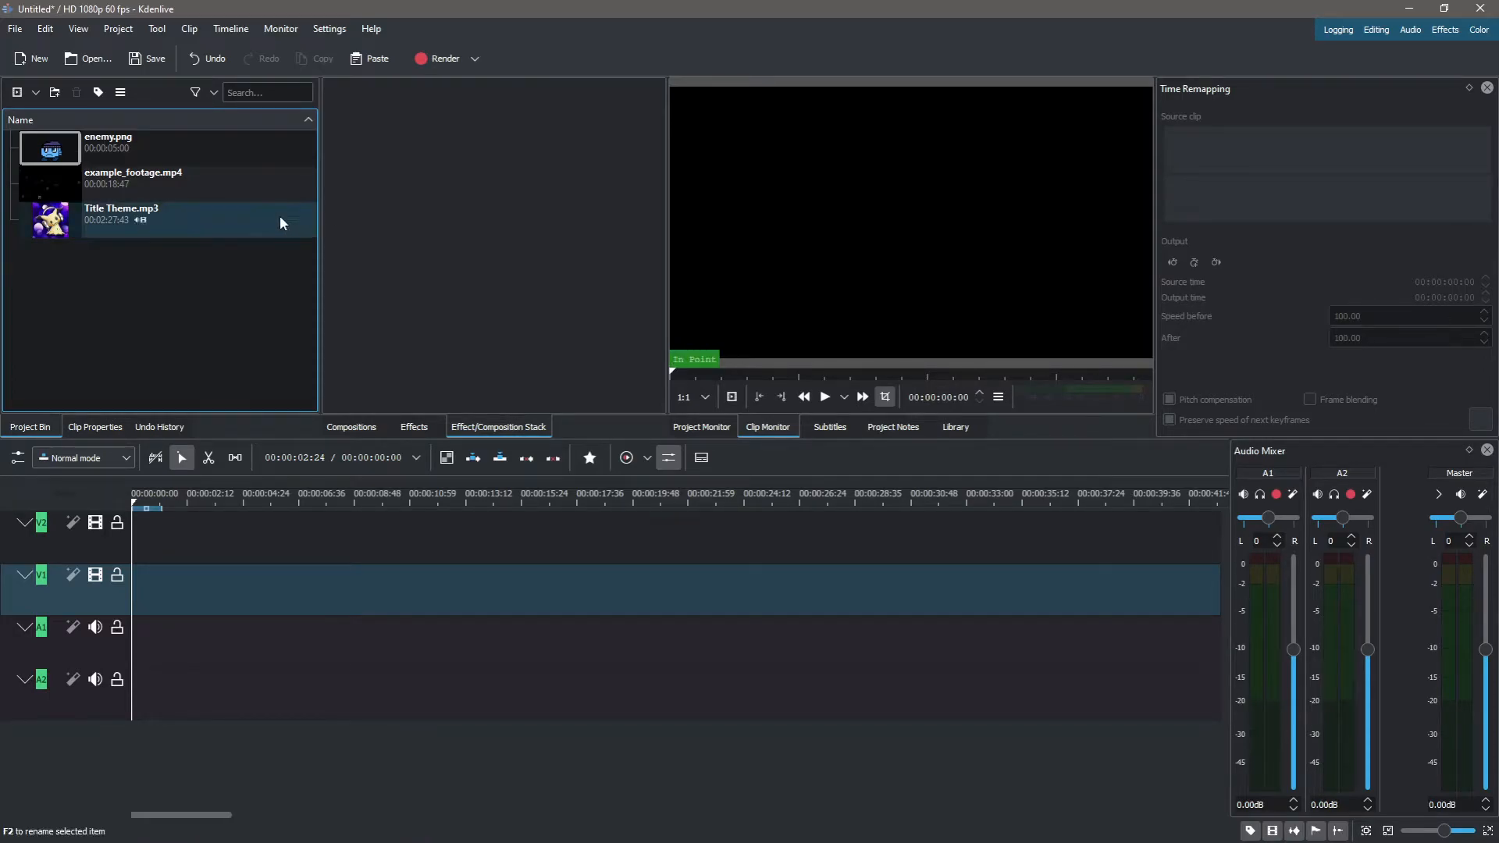
pyautogui.moveTo(67, 182); pyautogui.dragTo(144, 630)
pyautogui.click(171, 600)
pyautogui.moveTo(272, 594); pyautogui.dragTo(200, 607)
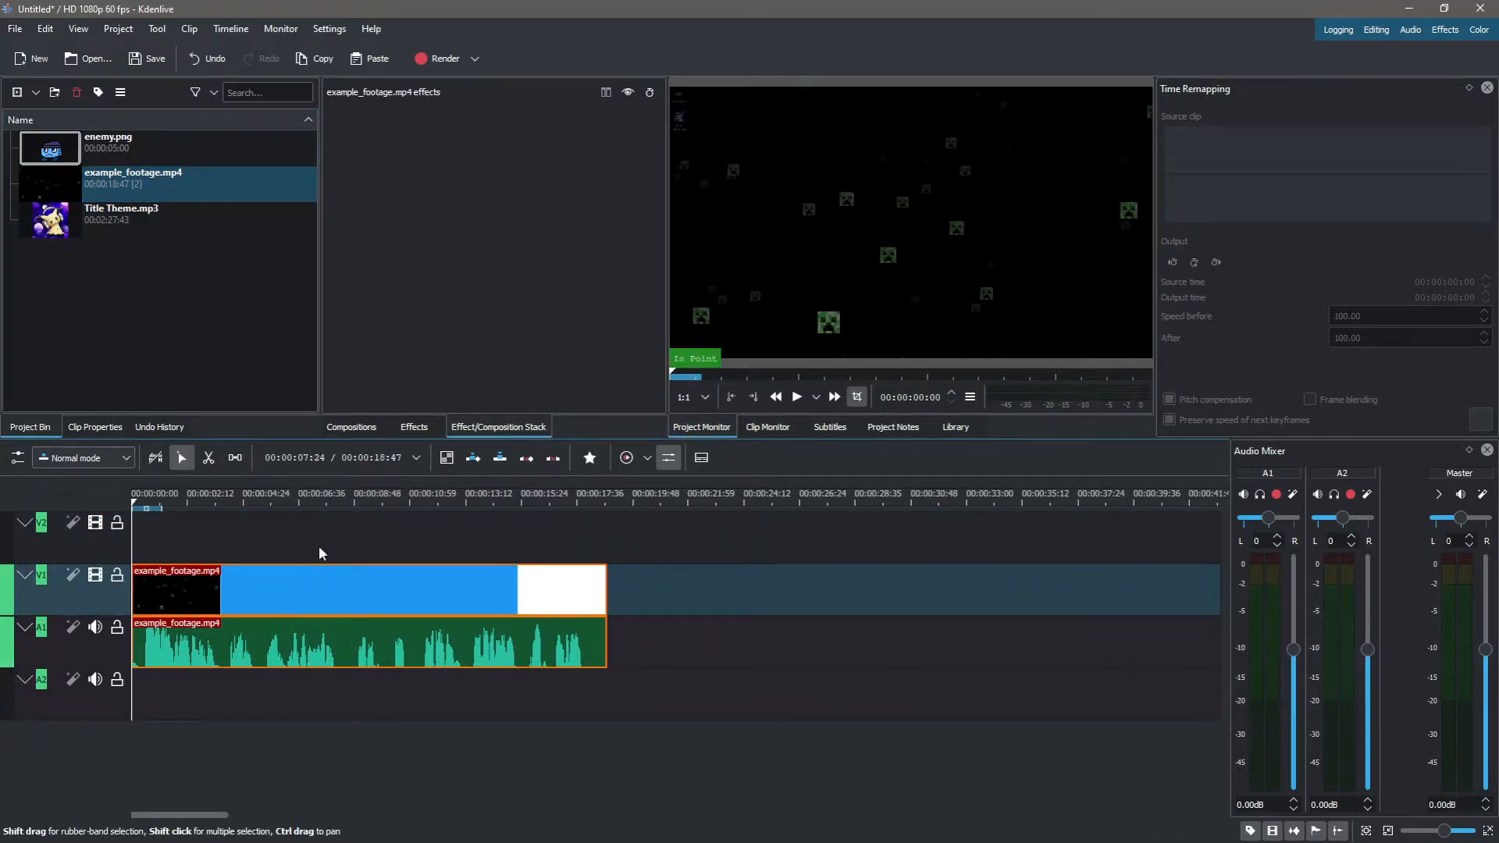
# Try cutting the footage clip at 00:00:08:36 and shifting its second part, and undo the changes.
pyautogui.click(349, 544)
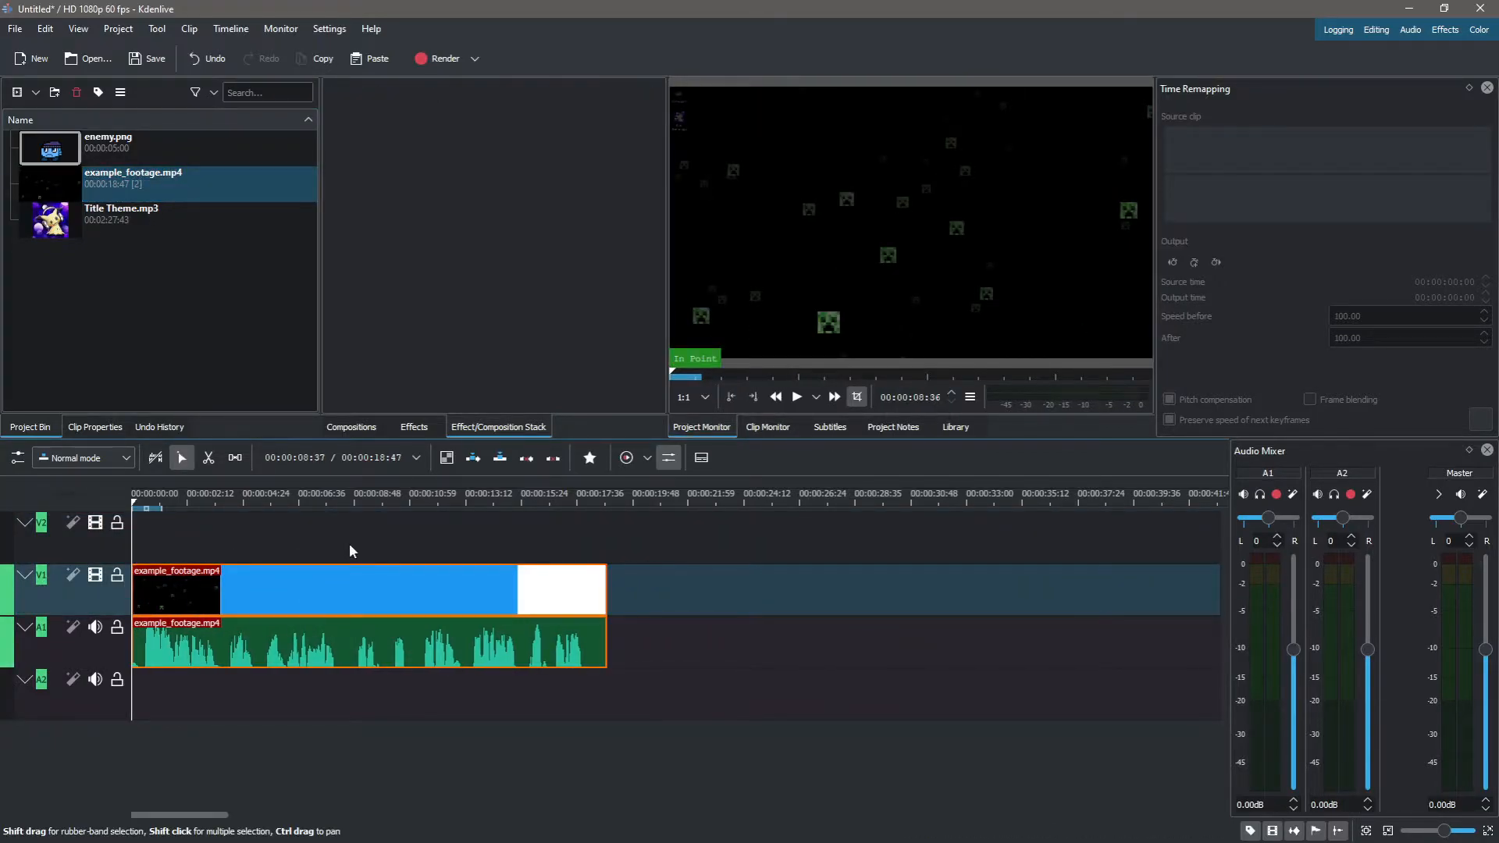
pyautogui.click(373, 594)
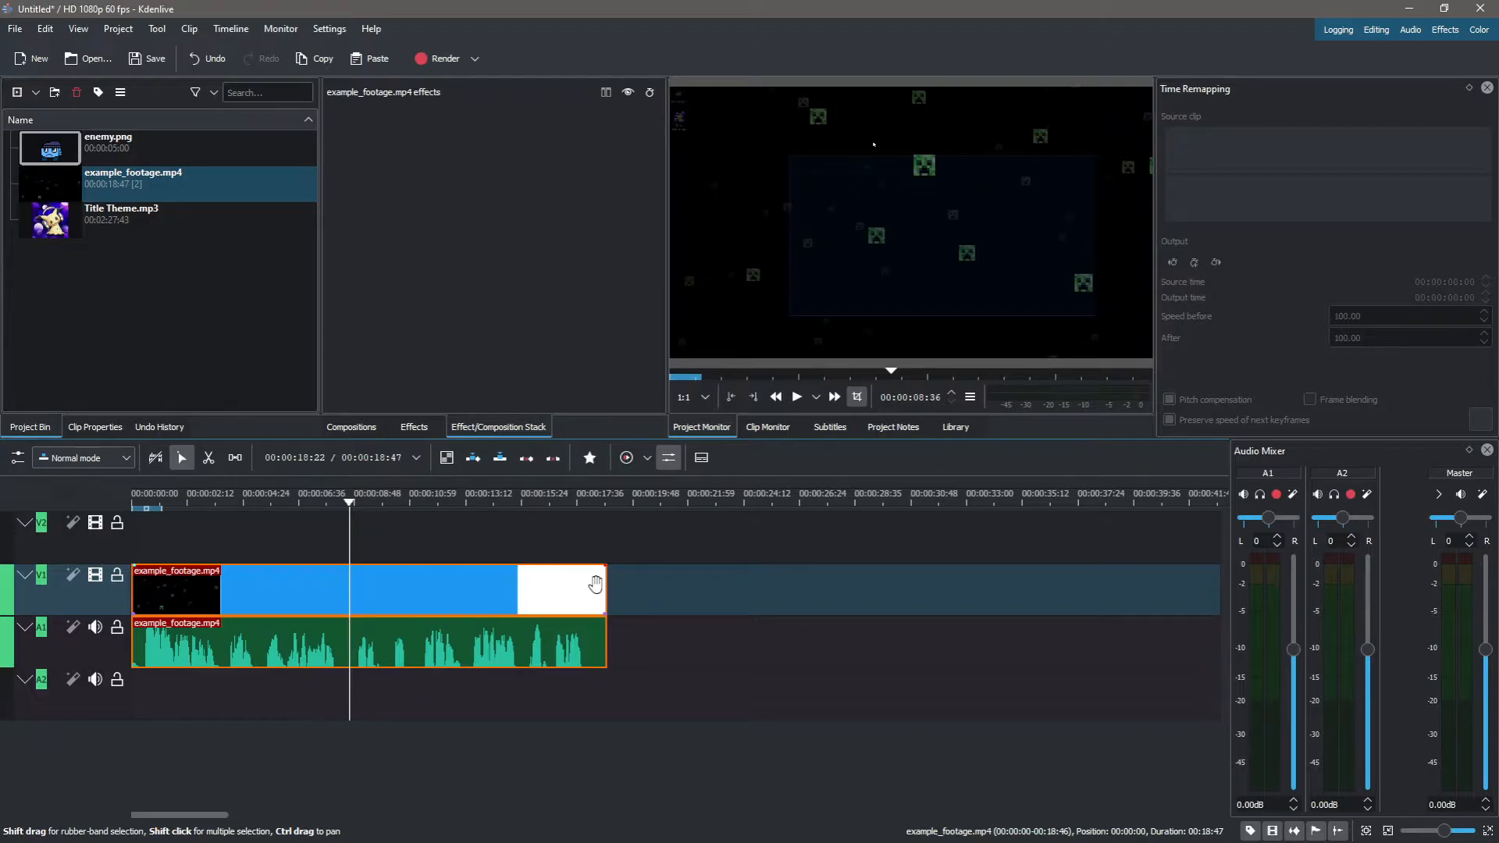
pyautogui.hotkey('shift', 'r')
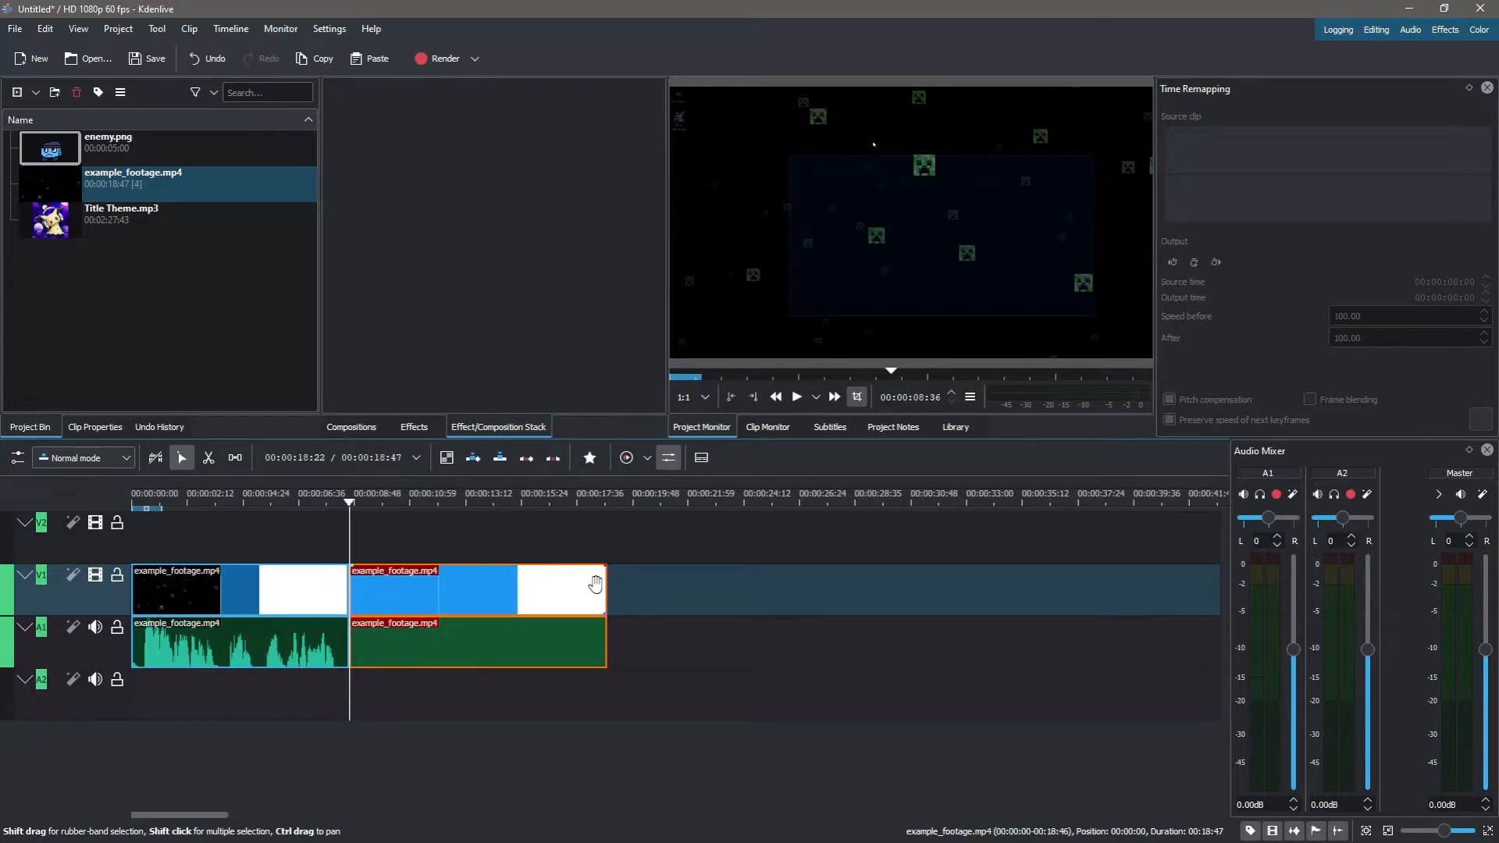
pyautogui.moveTo(526, 594); pyautogui.dragTo(448, 617)
pyautogui.hotkey('ctrl', 'z')
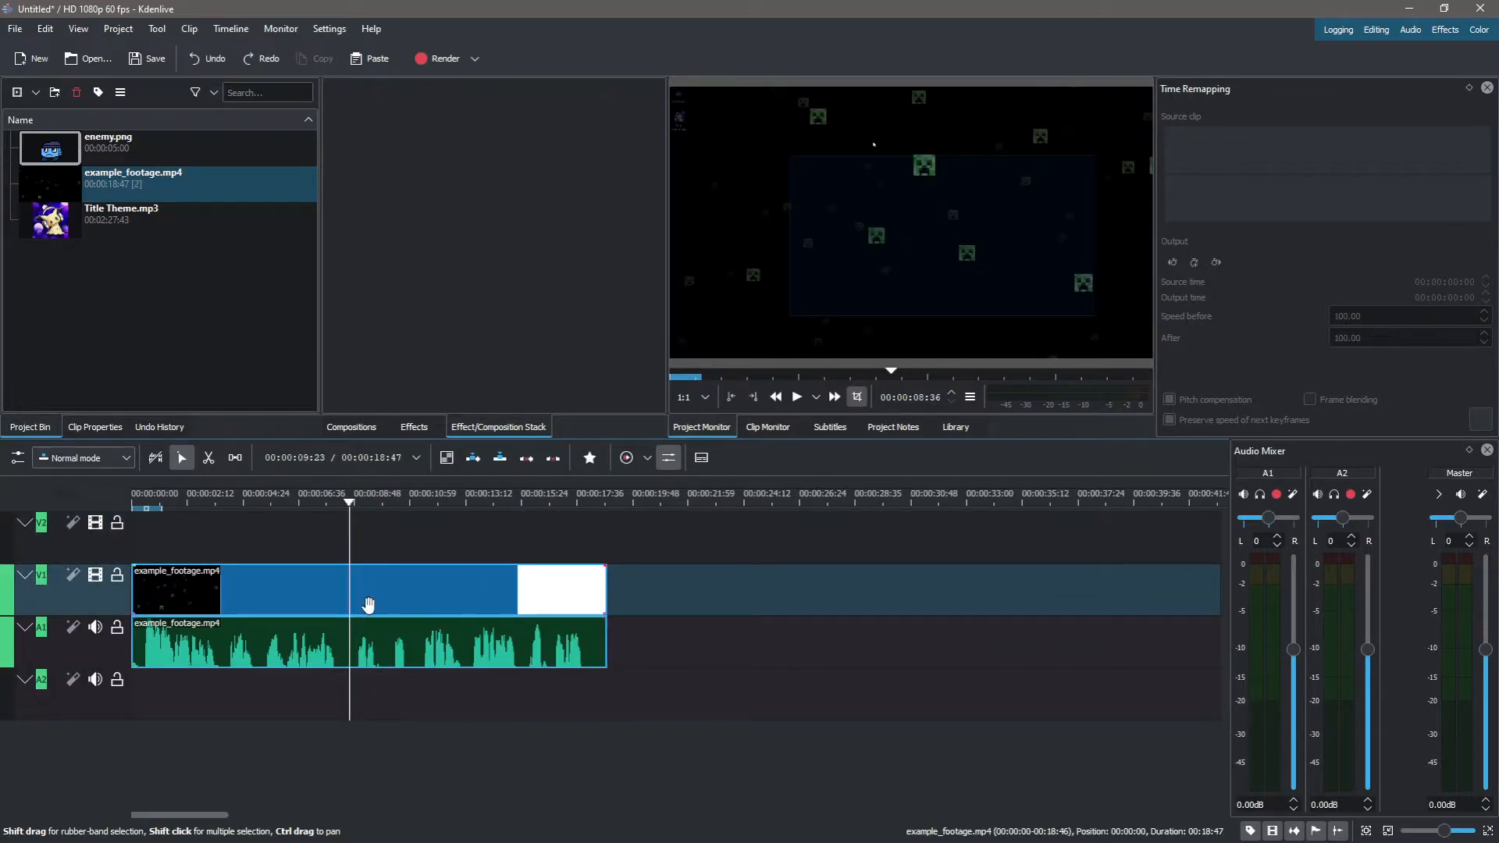
# Try the clip's own Cut Clip command at the playhead, move the second part, and undo both changes.
pyautogui.click(368, 605)
pyautogui.rightClick(356, 597)
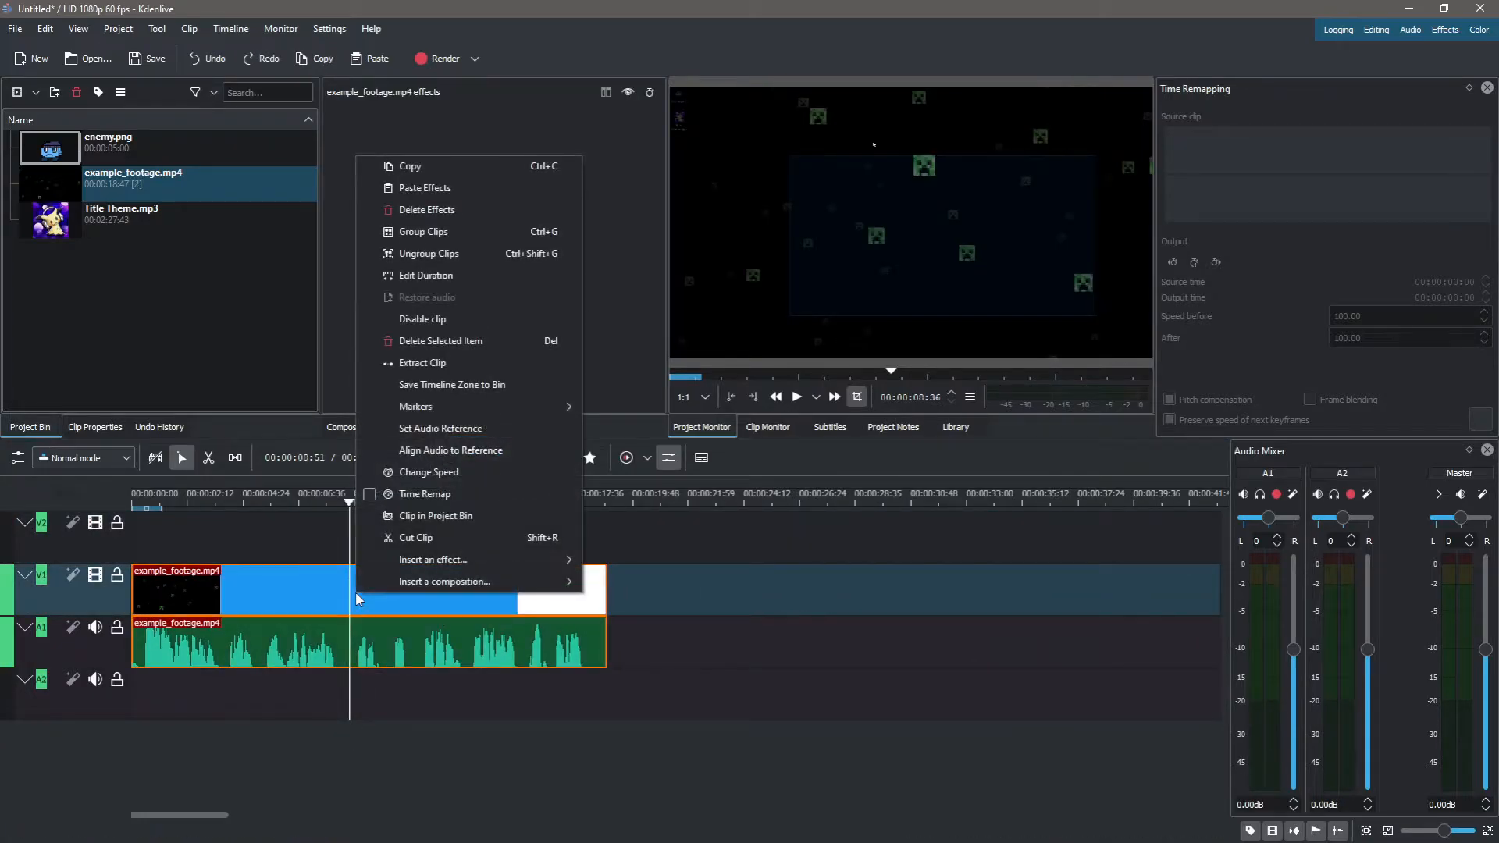
pyautogui.click(437, 547)
pyautogui.moveTo(401, 596); pyautogui.dragTo(497, 570)
pyautogui.hotkey('ctrl', 'z')
pyautogui.hotkey('ctrl', 'z')
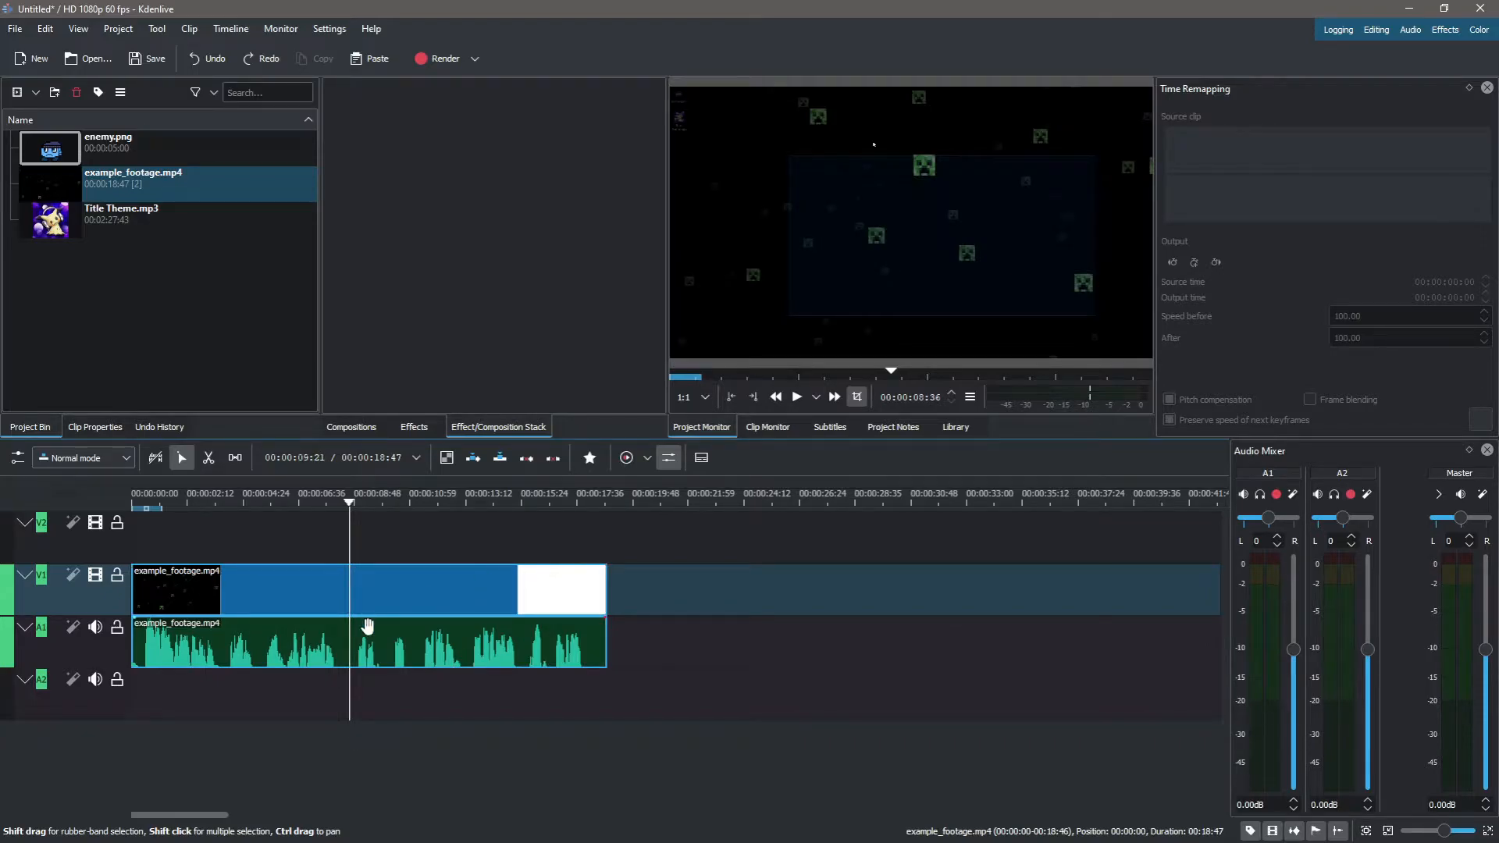
# Cut the footage clip at 00:00:08:36 and move its second part to track V2, overlapping the first part's end.
pyautogui.click(384, 603)
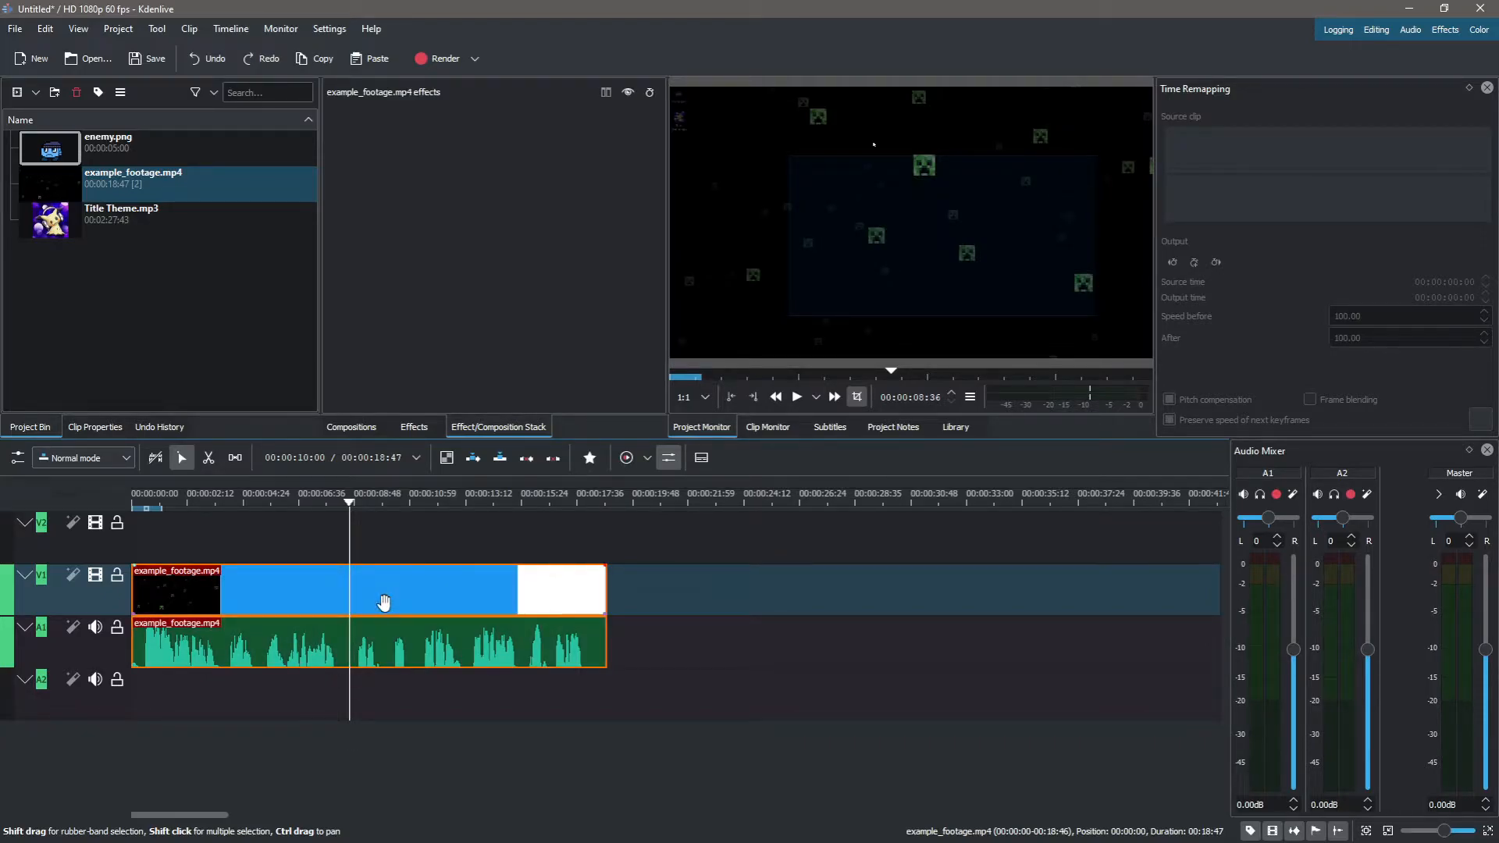
pyautogui.hotkey('shift', 'r')
pyautogui.moveTo(434, 586); pyautogui.dragTo(408, 547)
# Preview the footage where the two pieces overlap and near the end of the second piece.
pyautogui.click(334, 537)
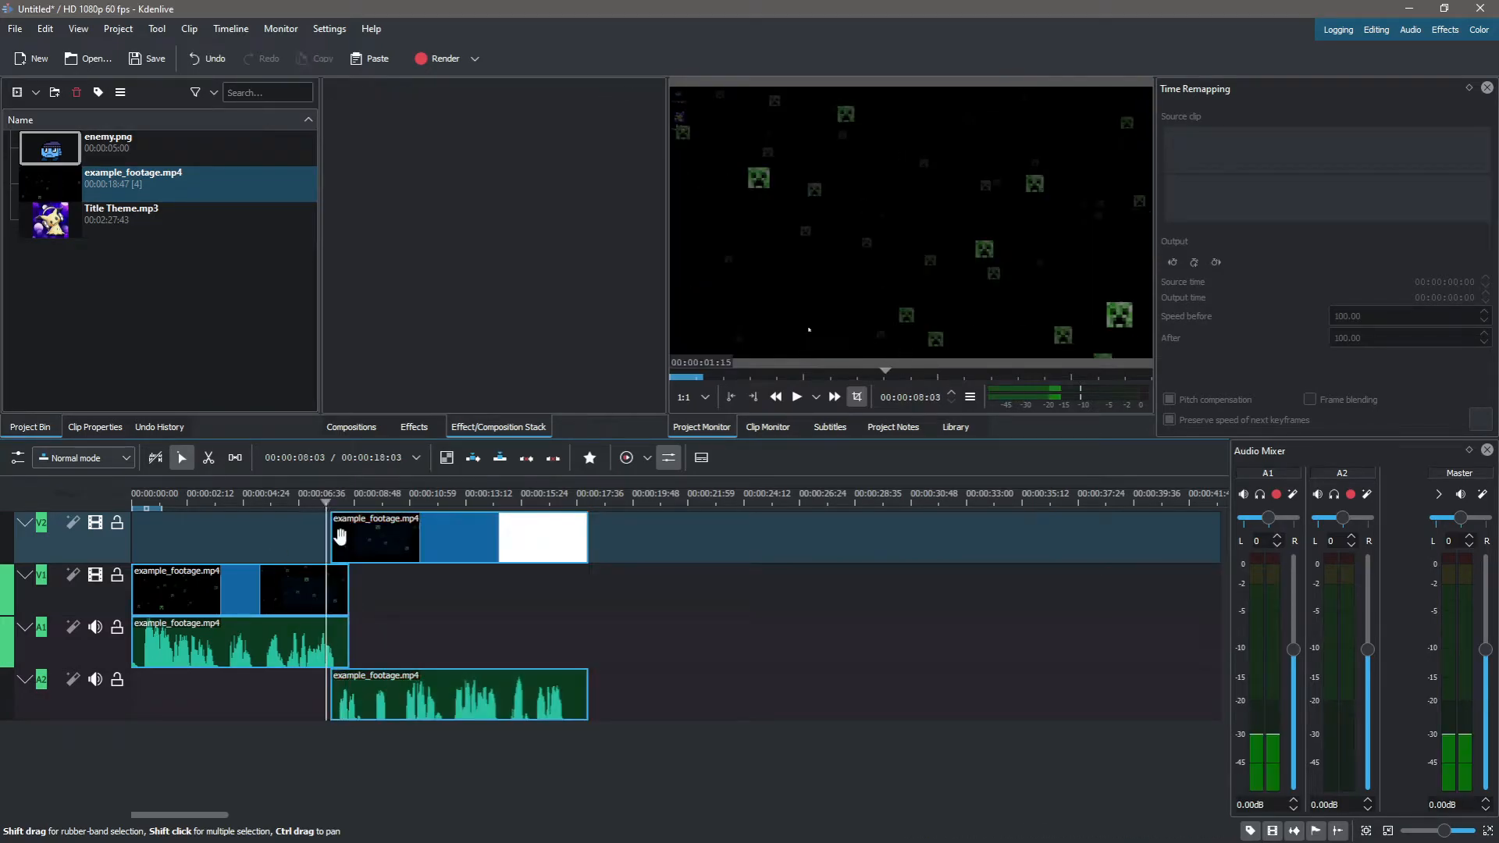
pyautogui.click(435, 544)
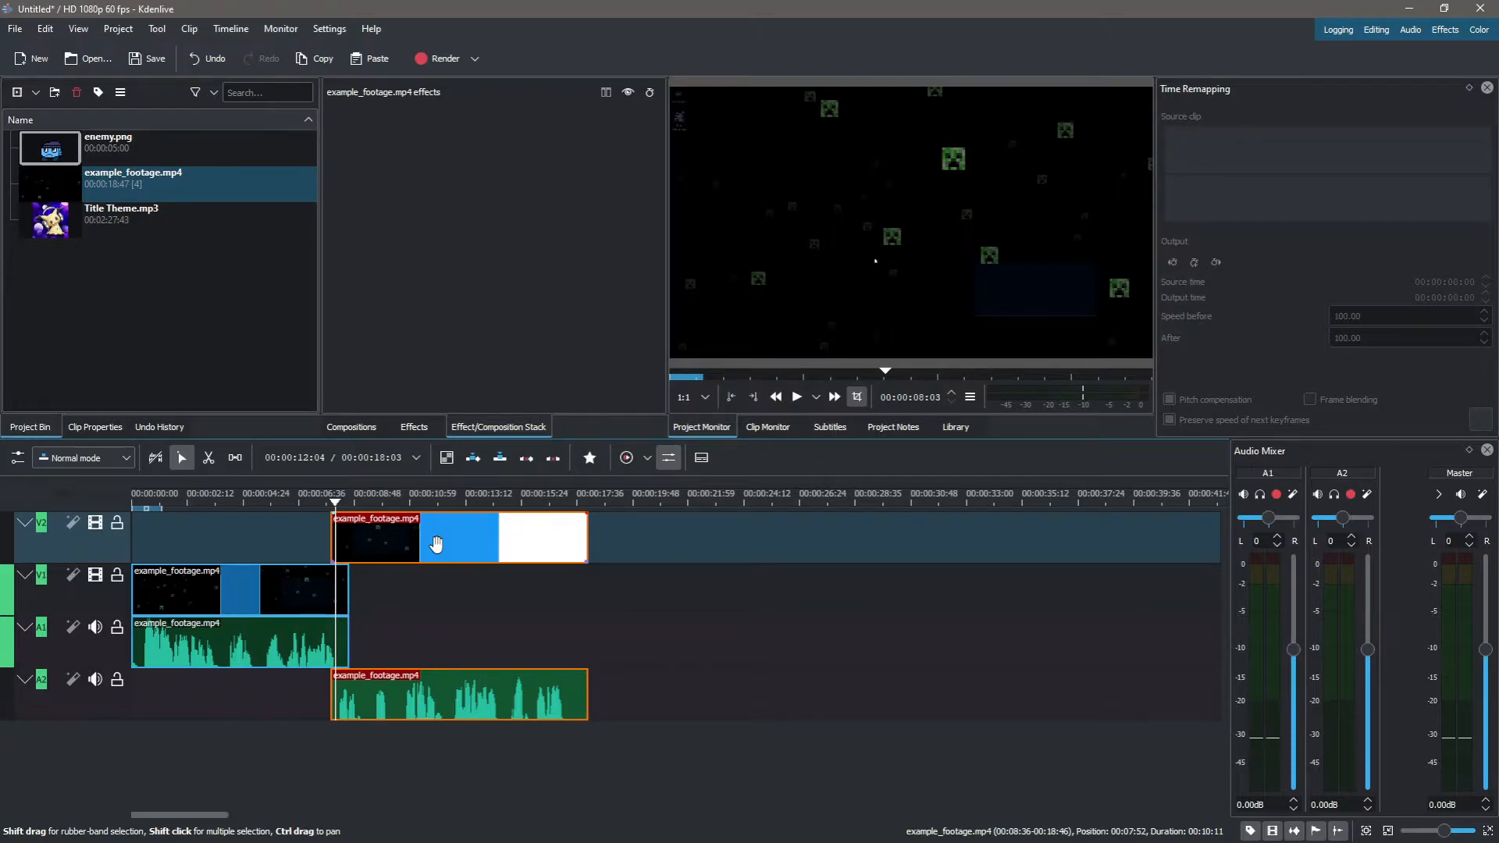
pyautogui.click(408, 625)
pyautogui.click(274, 691)
pyautogui.click(497, 612)
pyautogui.click(569, 634)
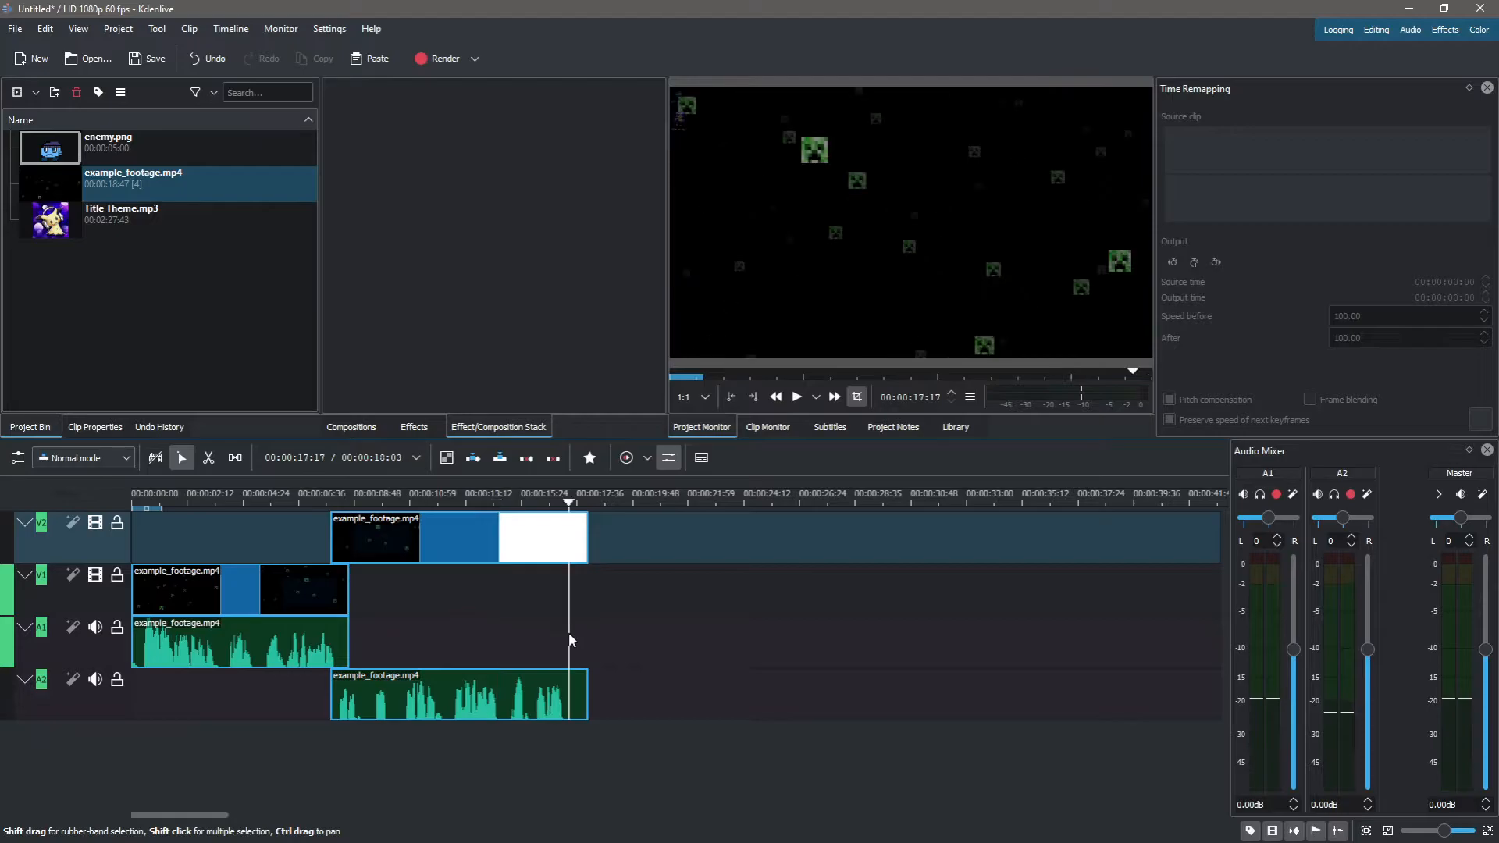
# Delete the footage piece on V2 and place enemy.png there from about 00:00:07:39, overlapping the remaining footage clip's end.
pyautogui.click(438, 519)
pyautogui.press('Delete')
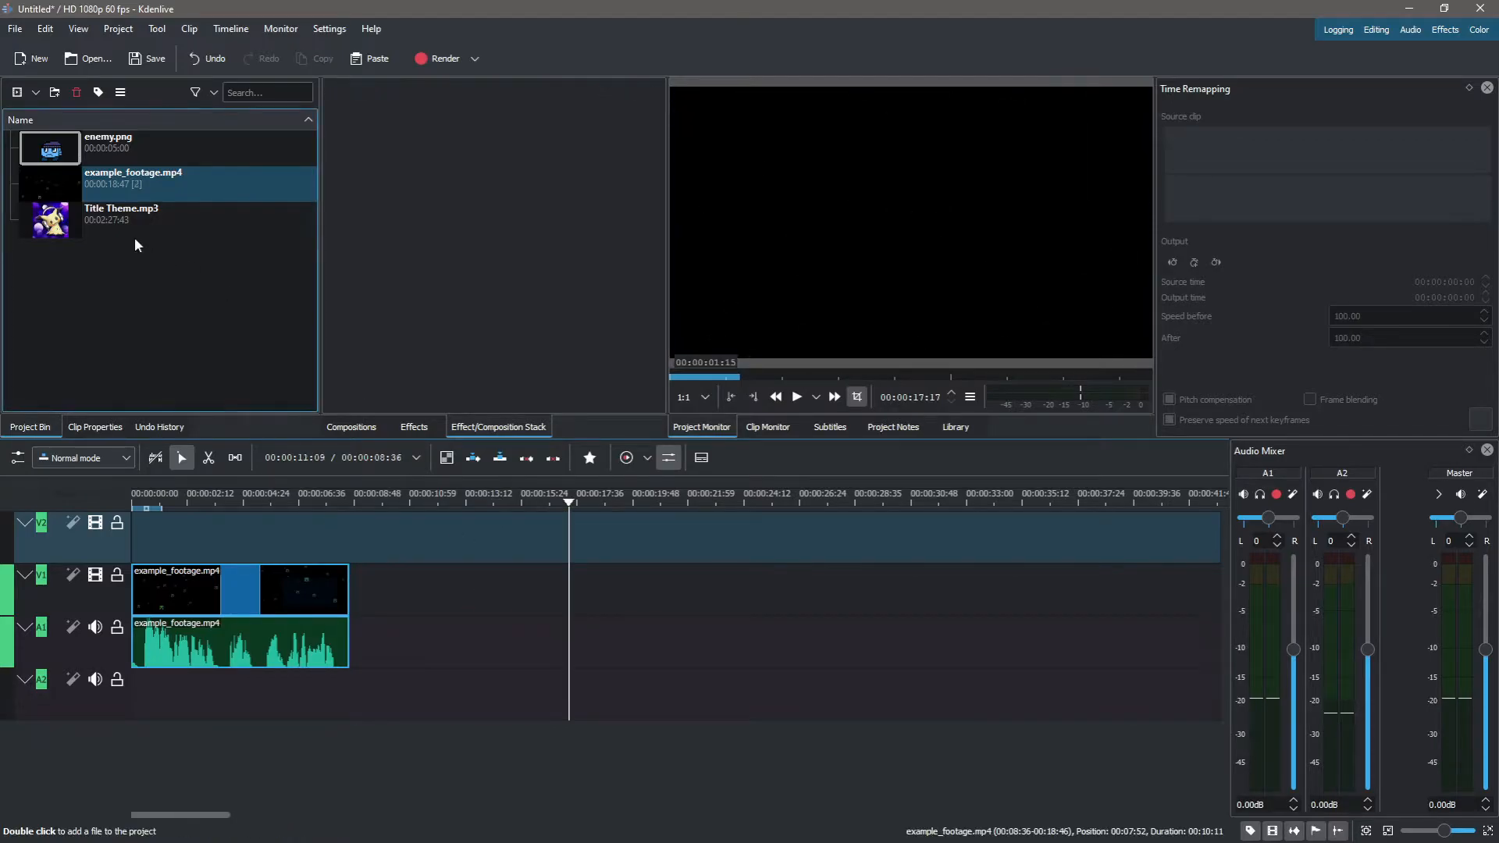
pyautogui.moveTo(125, 148); pyautogui.dragTo(330, 530)
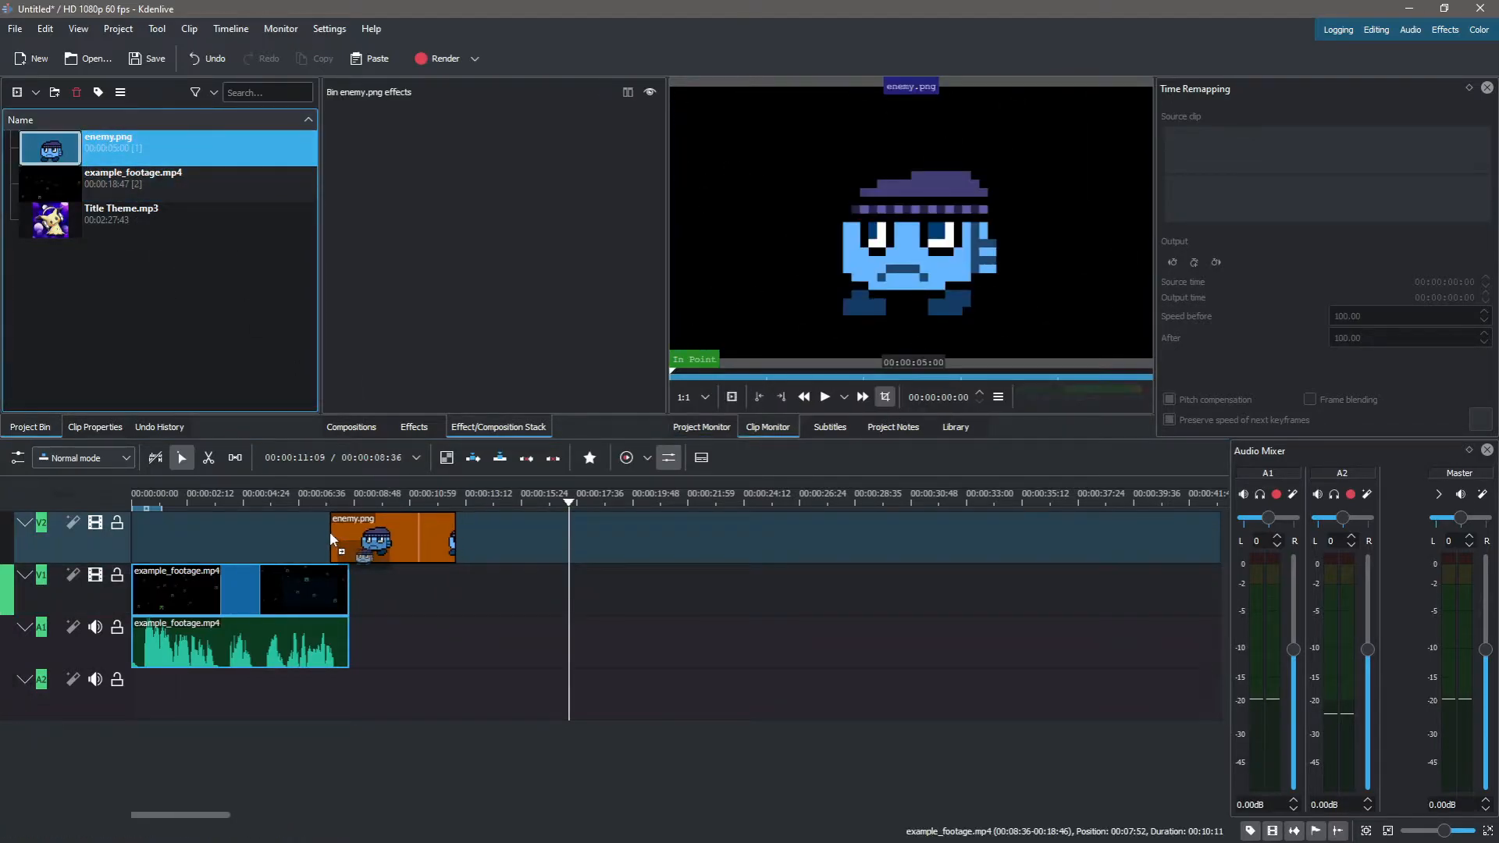
pyautogui.click(356, 629)
pyautogui.click(324, 644)
pyautogui.click(334, 642)
pyautogui.click(358, 558)
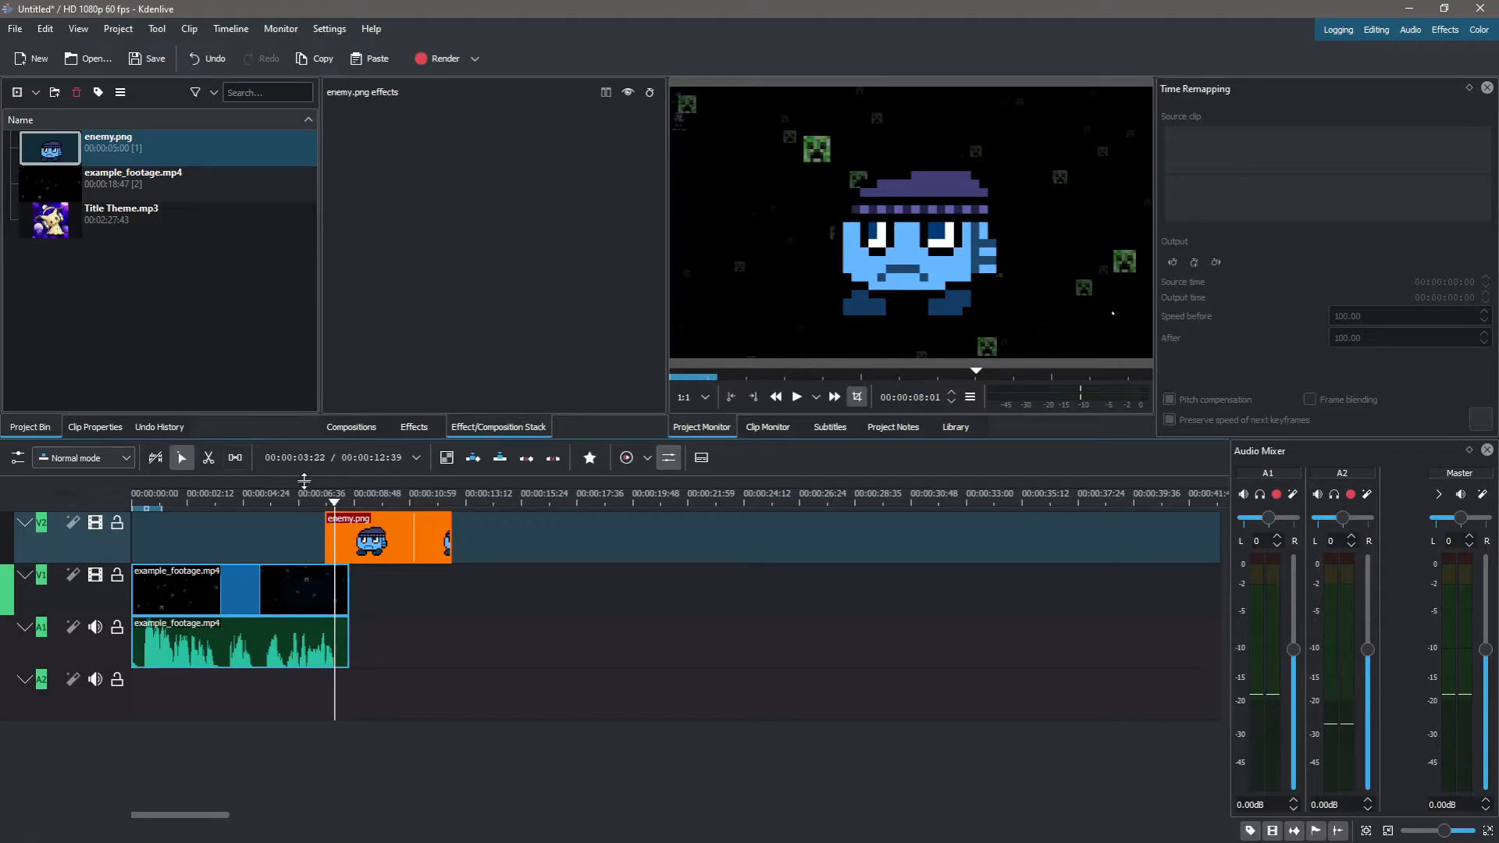
# Add the favourite Wipe composition at the start of enemy.png and fit its length to the overlap with the footage.
pyautogui.click(348, 442)
pyautogui.scroll(-7, 508, 289)
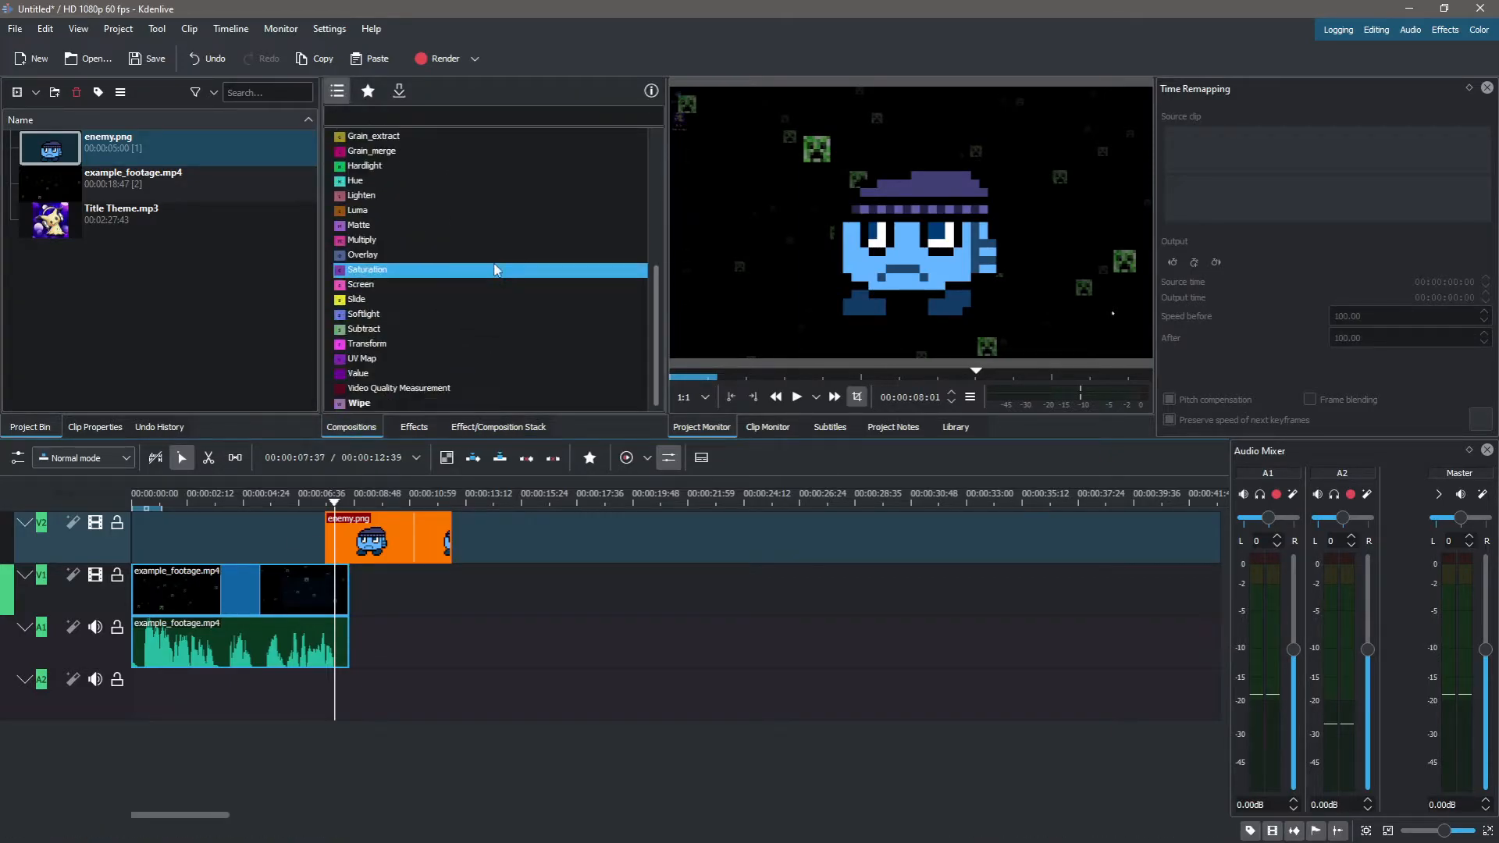
pyautogui.scroll(4, 488, 273)
pyautogui.scroll(-2, 523, 226)
pyautogui.scroll(3, 513, 260)
pyautogui.click(402, 264)
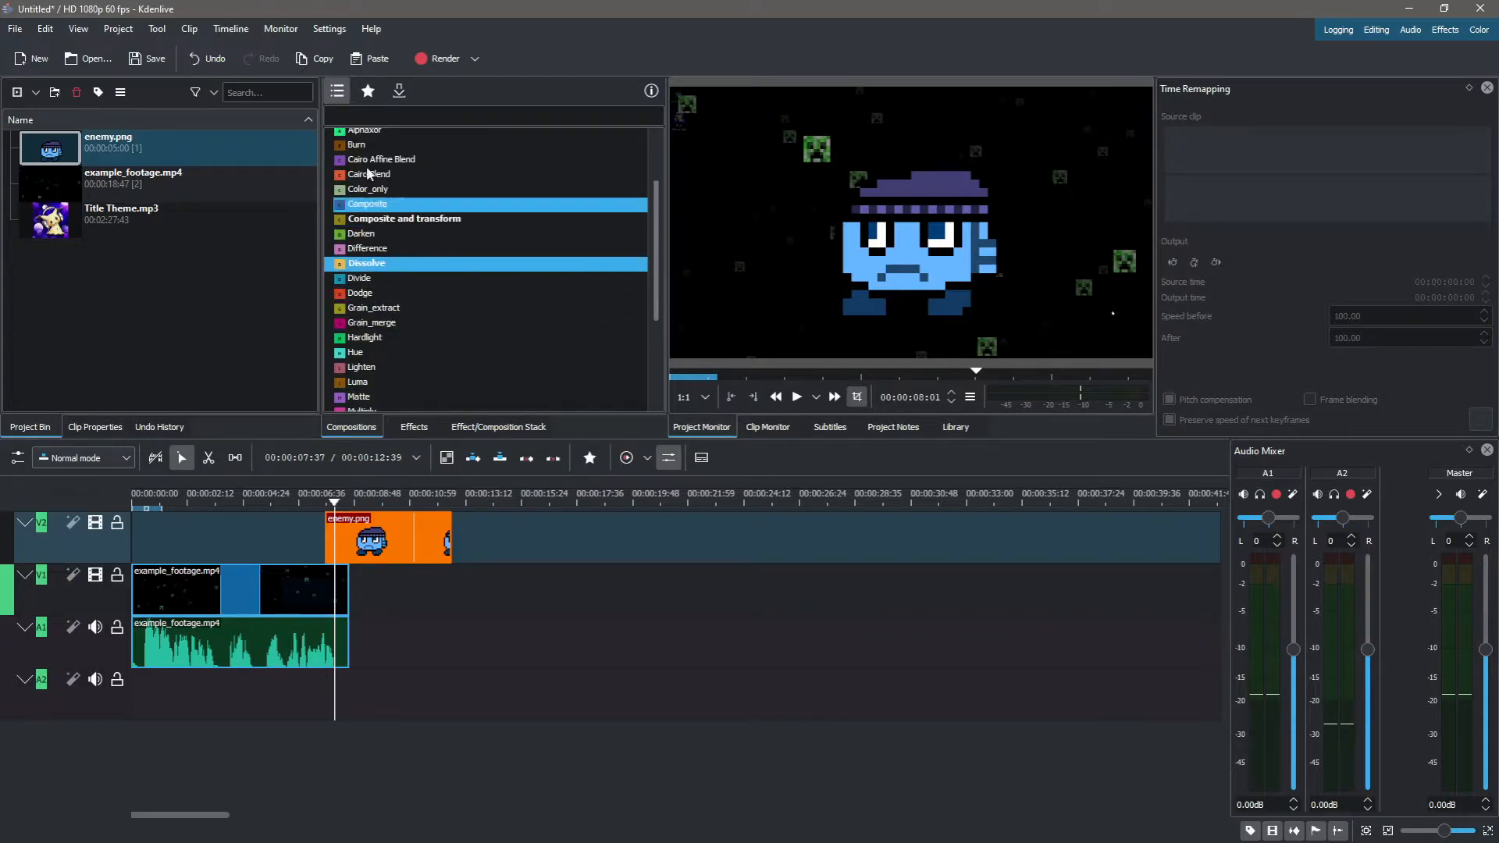
pyautogui.click(368, 91)
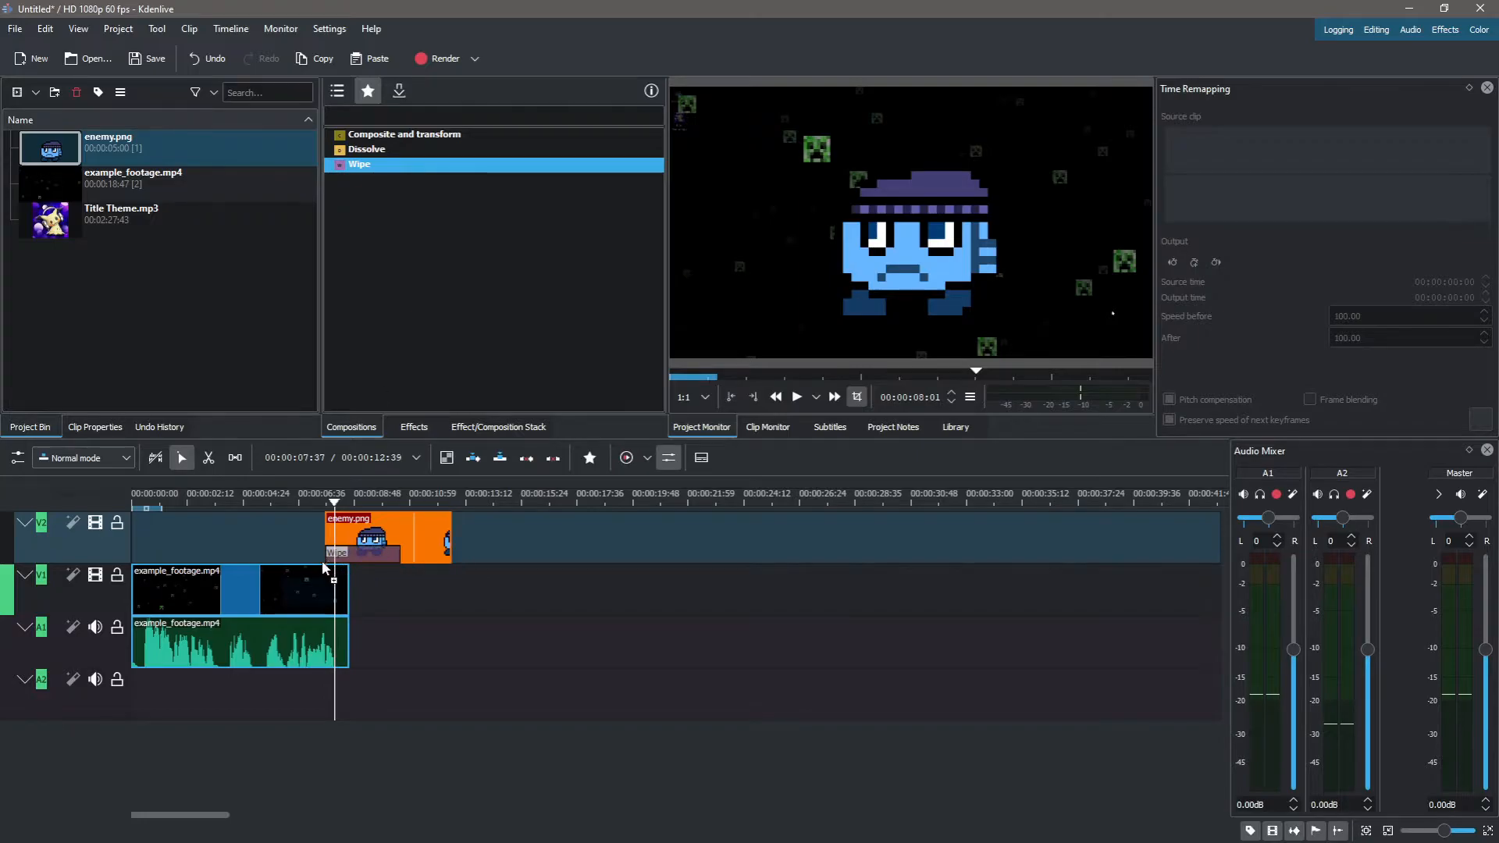
pyautogui.click(400, 551)
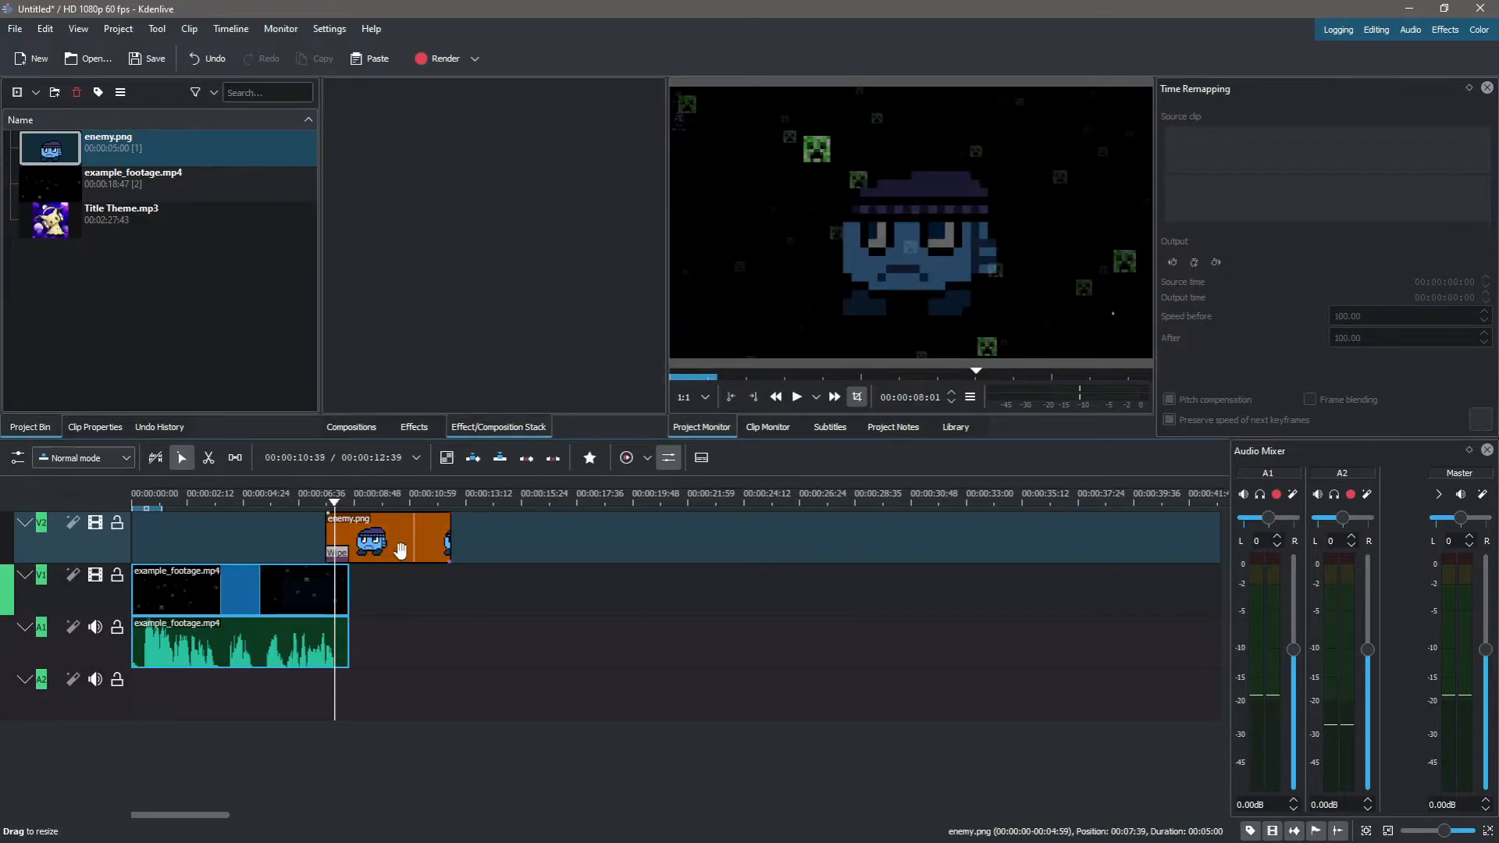
# Inspect the Wipe composition's settings and its extent between the overlapping clips.
pyautogui.click(338, 554)
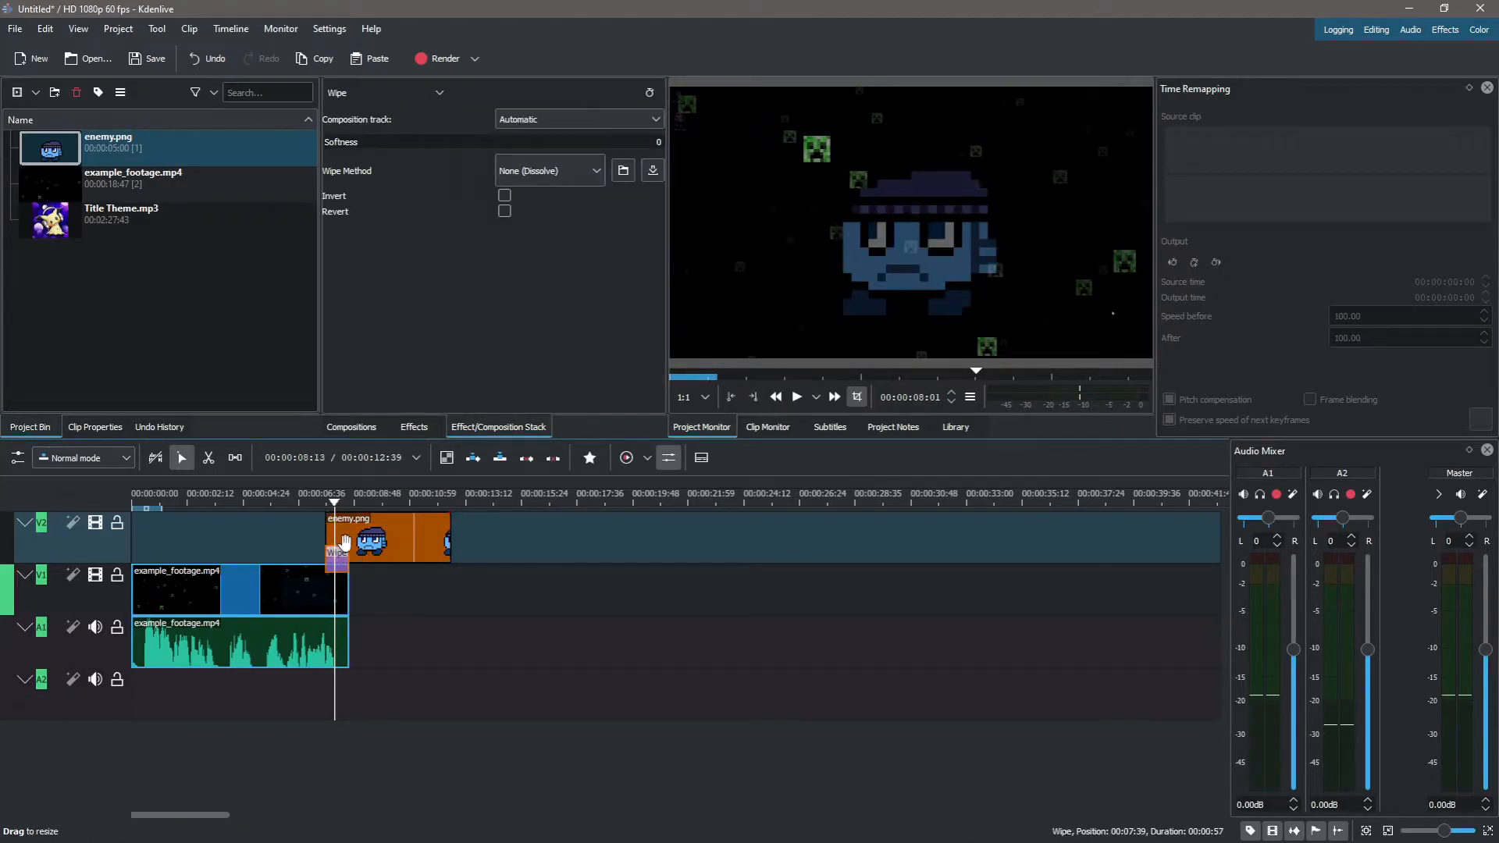
pyautogui.click(362, 585)
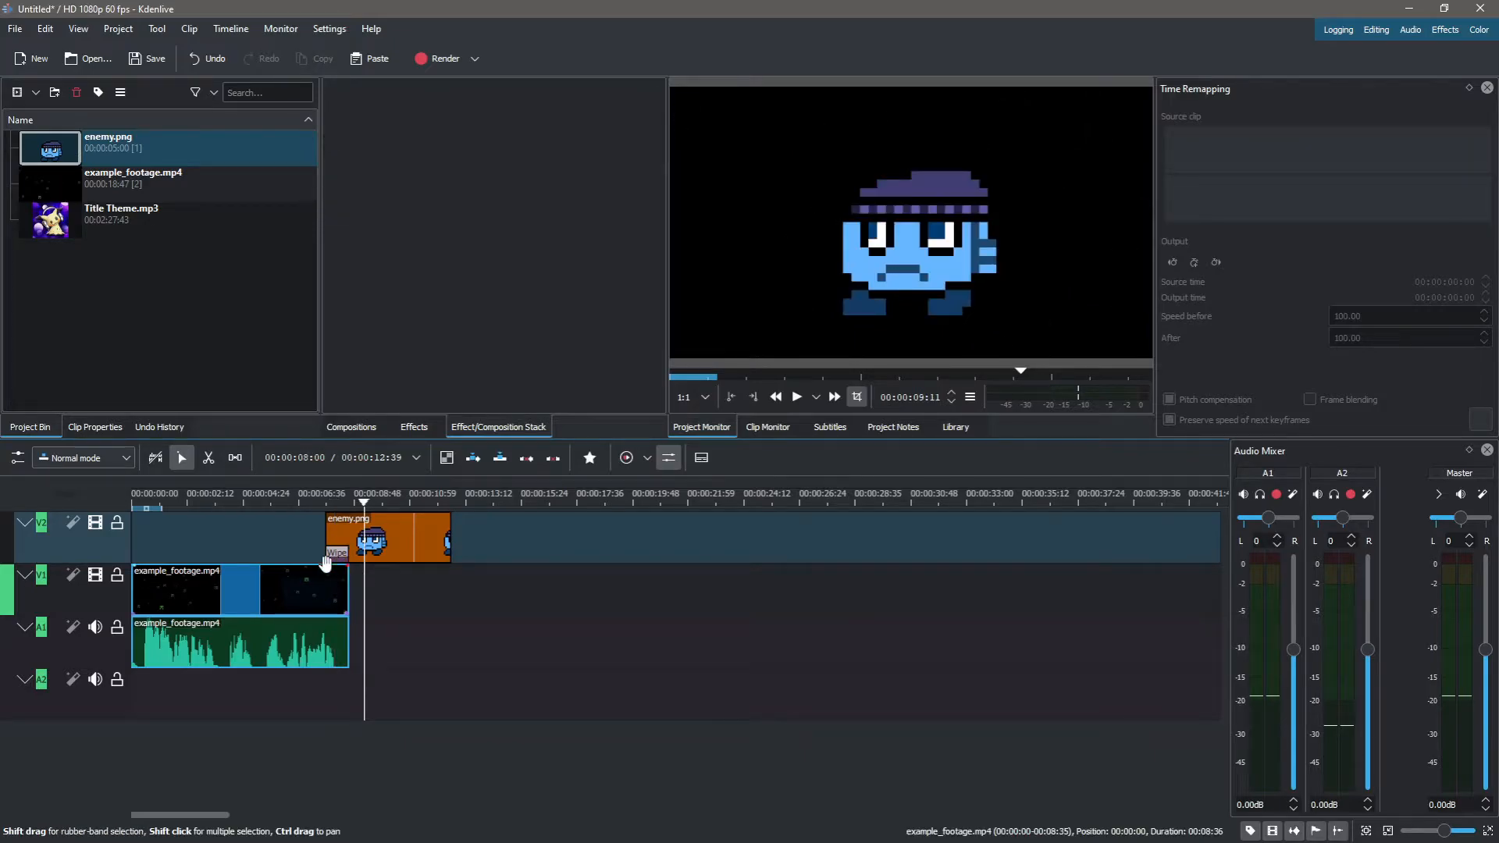
pyautogui.click(337, 566)
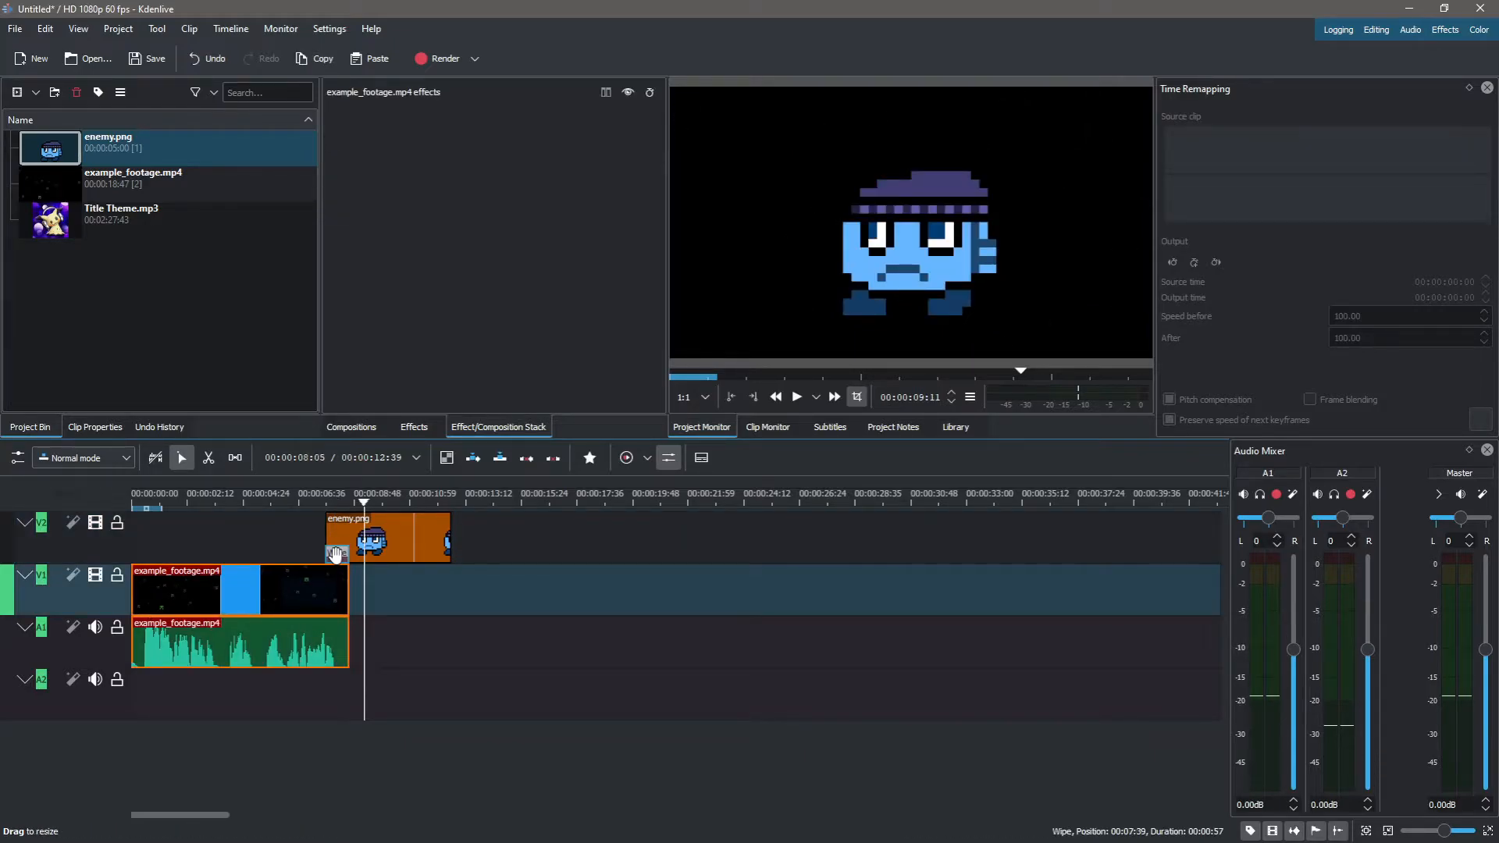
pyautogui.click(336, 553)
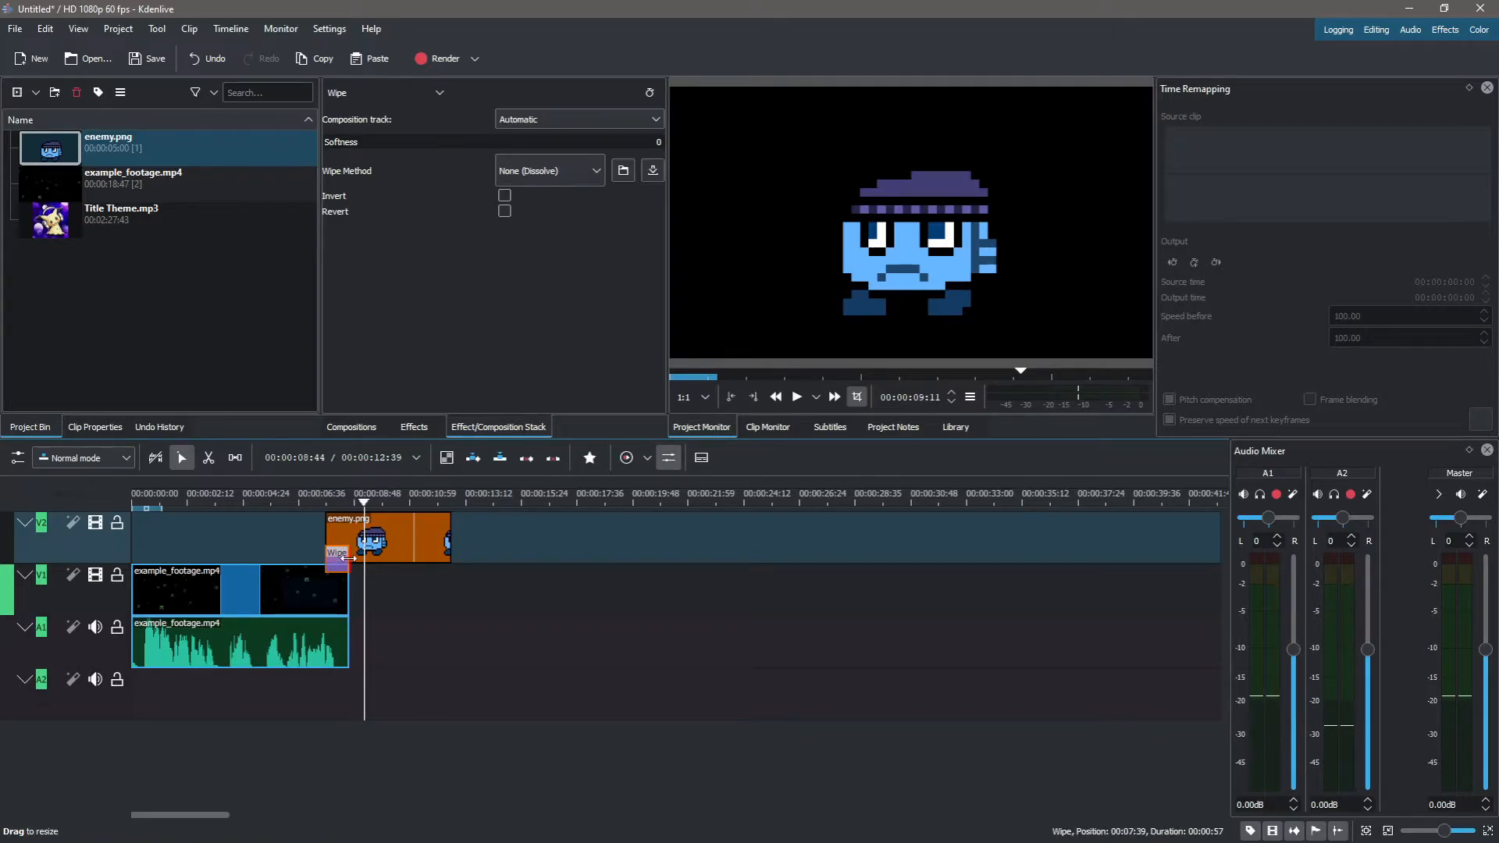
pyautogui.moveTo(349, 558); pyautogui.dragTo(517, 566)
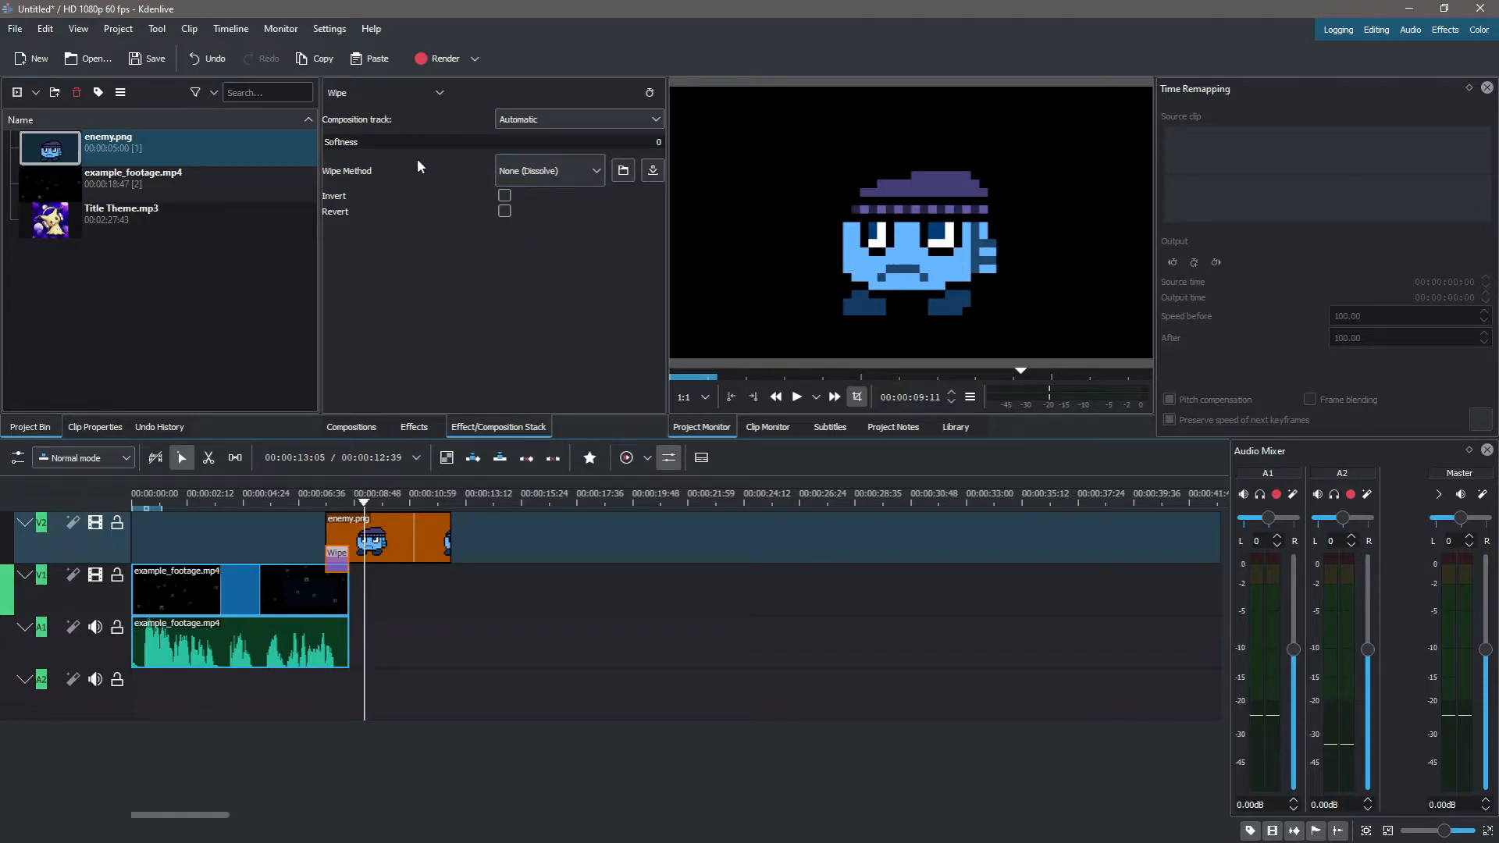
# Set the Wipe composition's wipe method to clock.pgm and play the transition from just before the overlap.
pyautogui.click(541, 168)
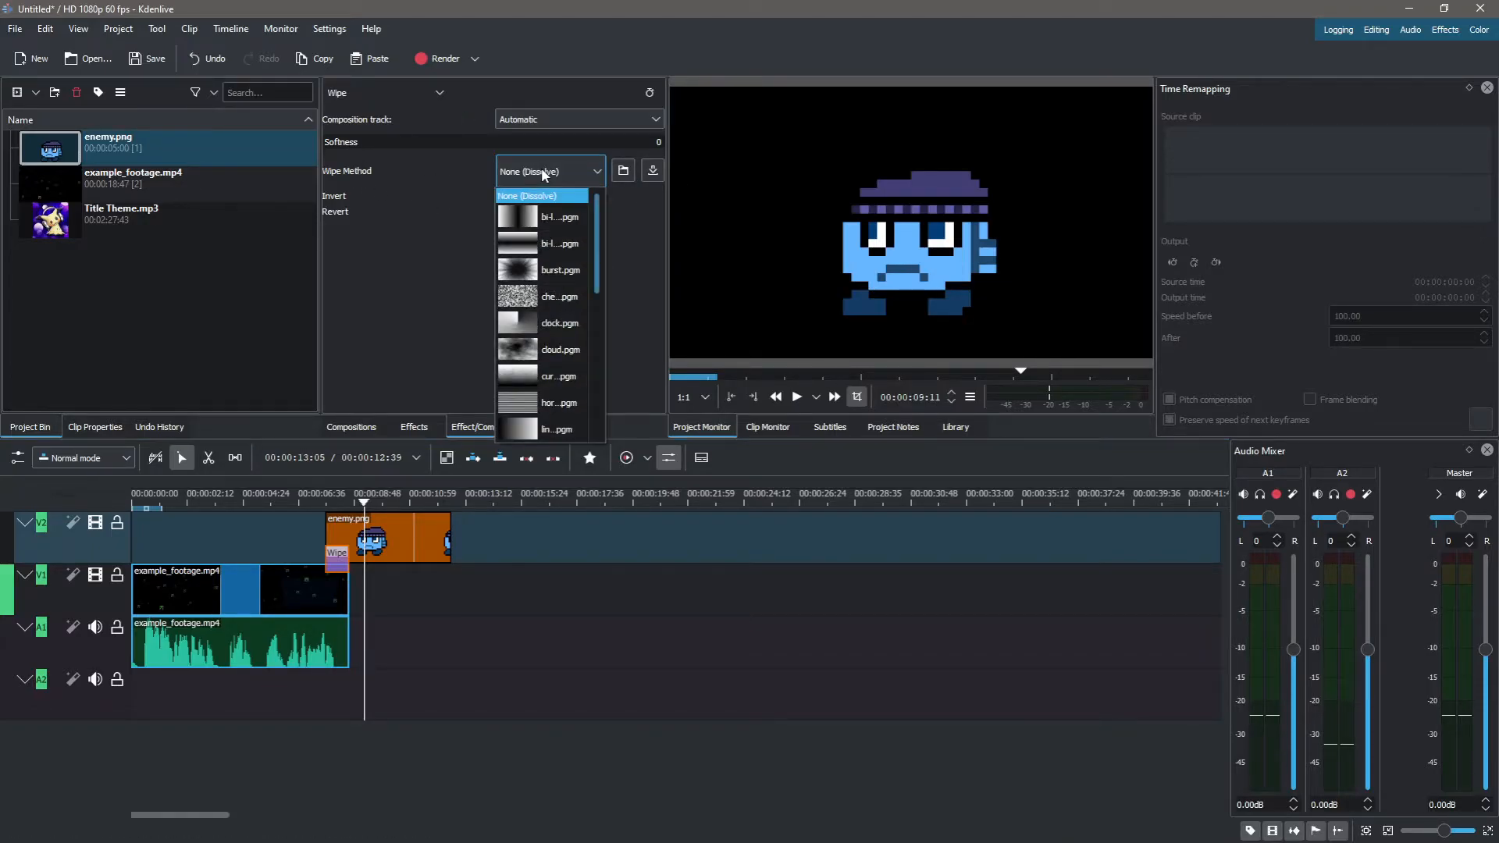
pyautogui.click(553, 329)
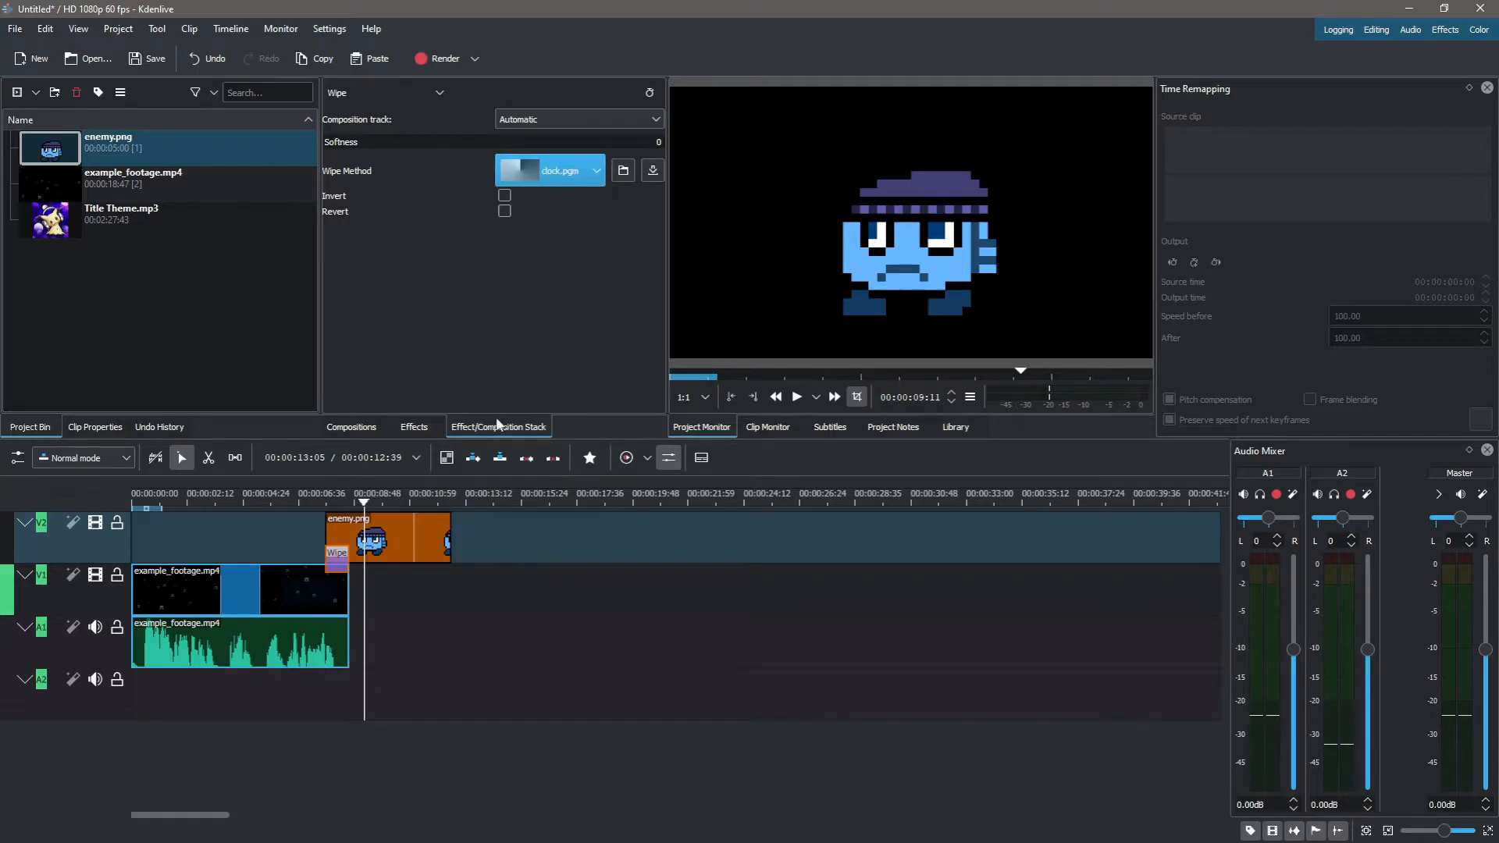
pyautogui.click(320, 544)
pyautogui.press('space')
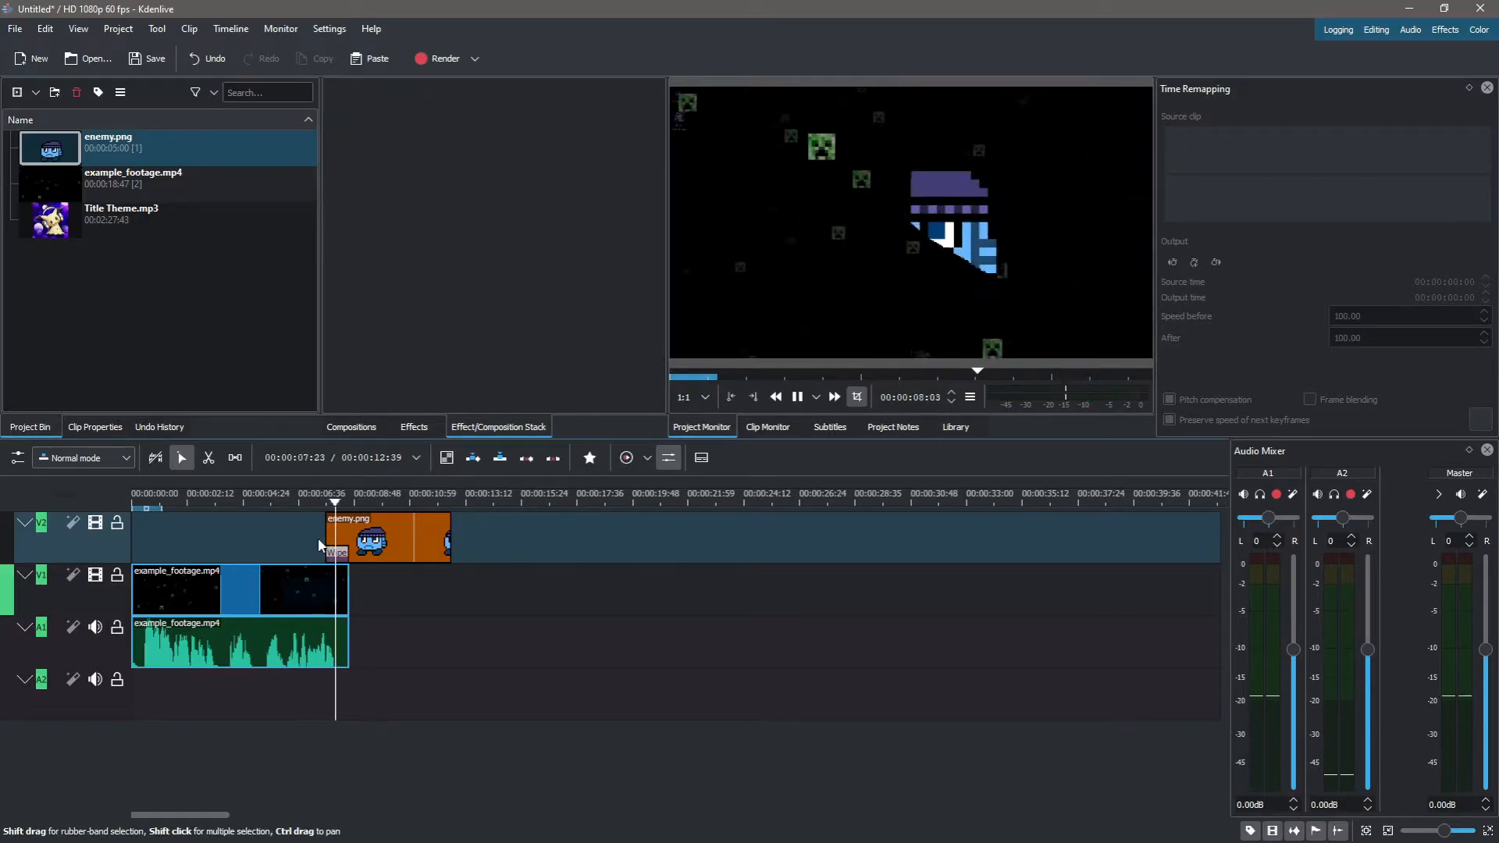
# Stop playback, scrub through the clock wipe at the overlap, and review the Wipe composition's available wipe methods.
pyautogui.press('space')
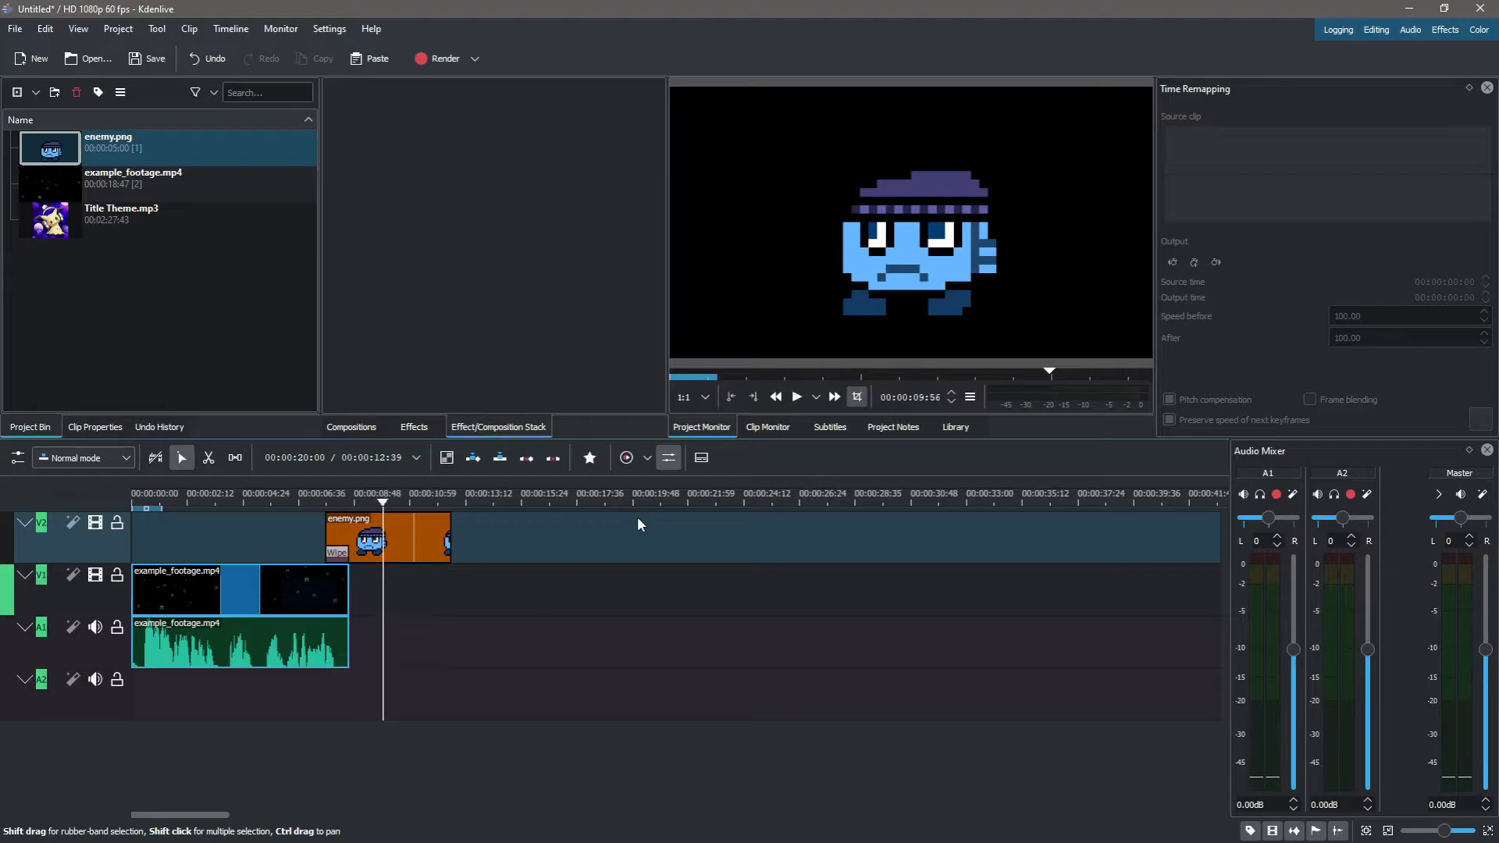
pyautogui.moveTo(328, 685); pyautogui.dragTo(352, 697)
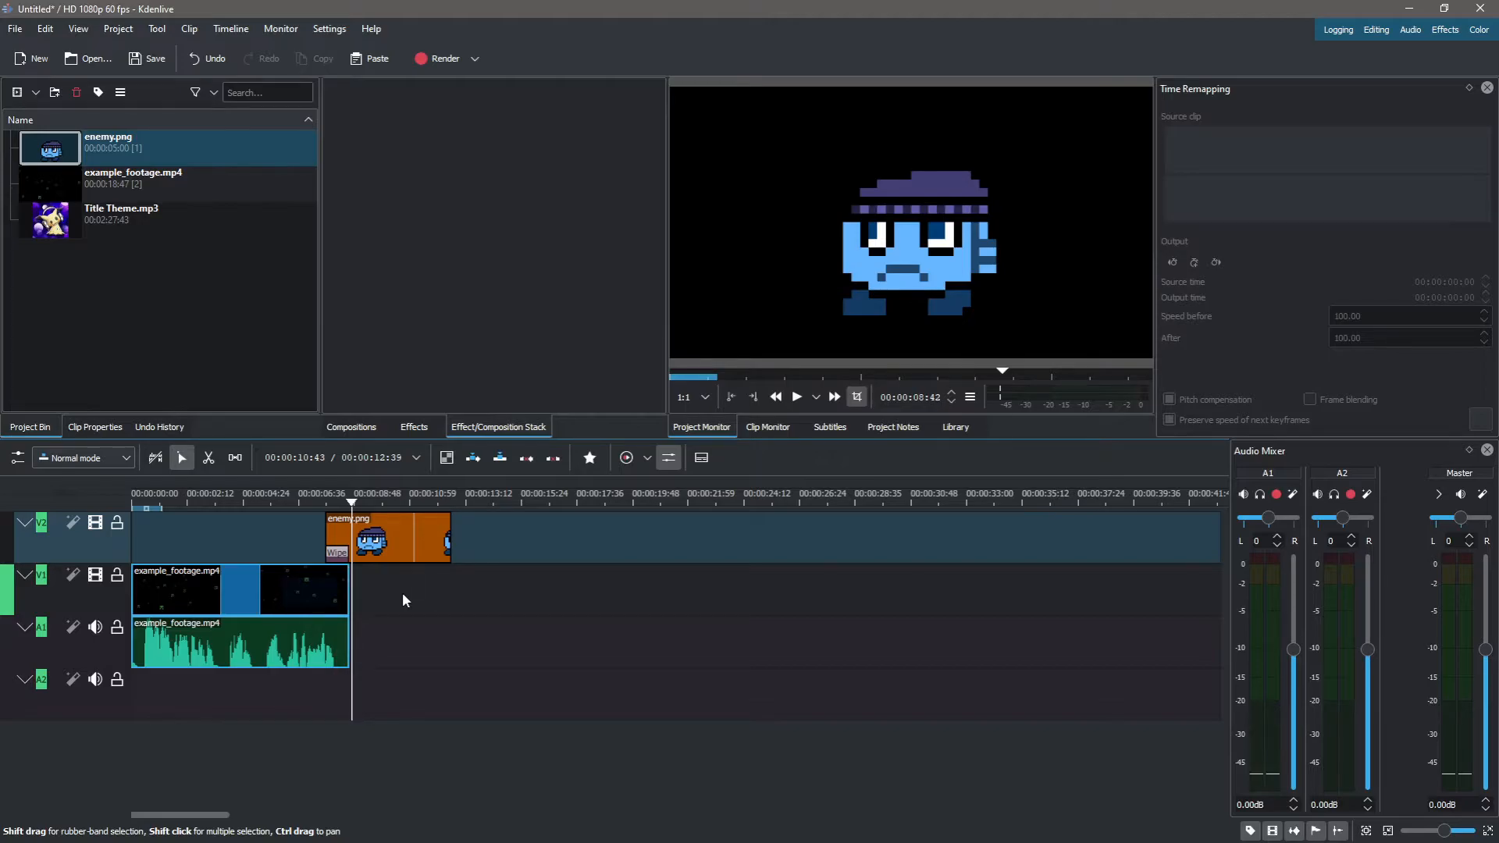
pyautogui.moveTo(334, 673)
pyautogui.mouseDown()
pyautogui.moveTo(325, 693)
pyautogui.moveTo(340, 693)
pyautogui.mouseUp()
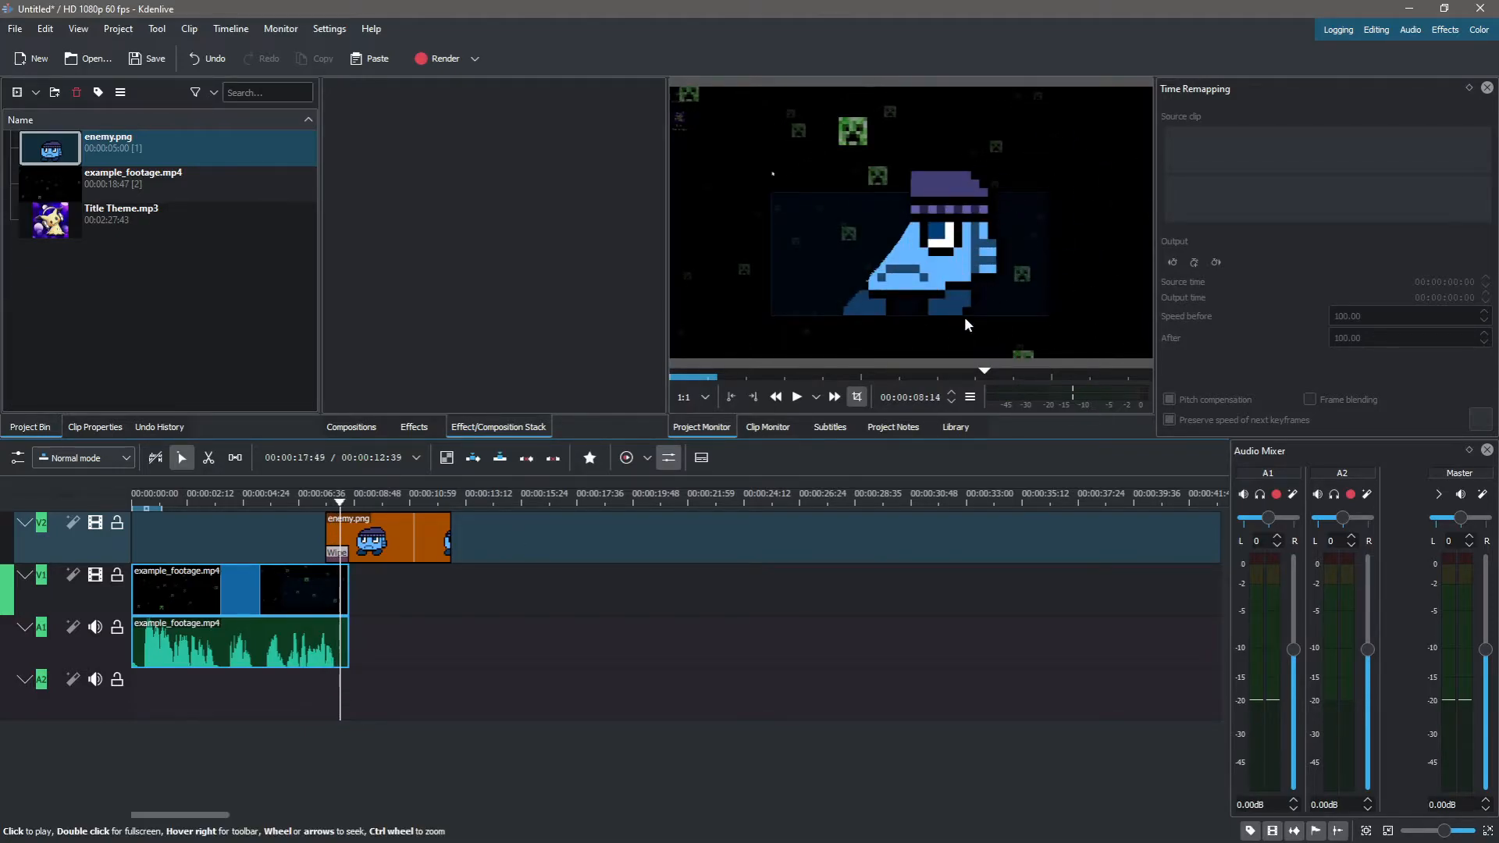
pyautogui.click(335, 554)
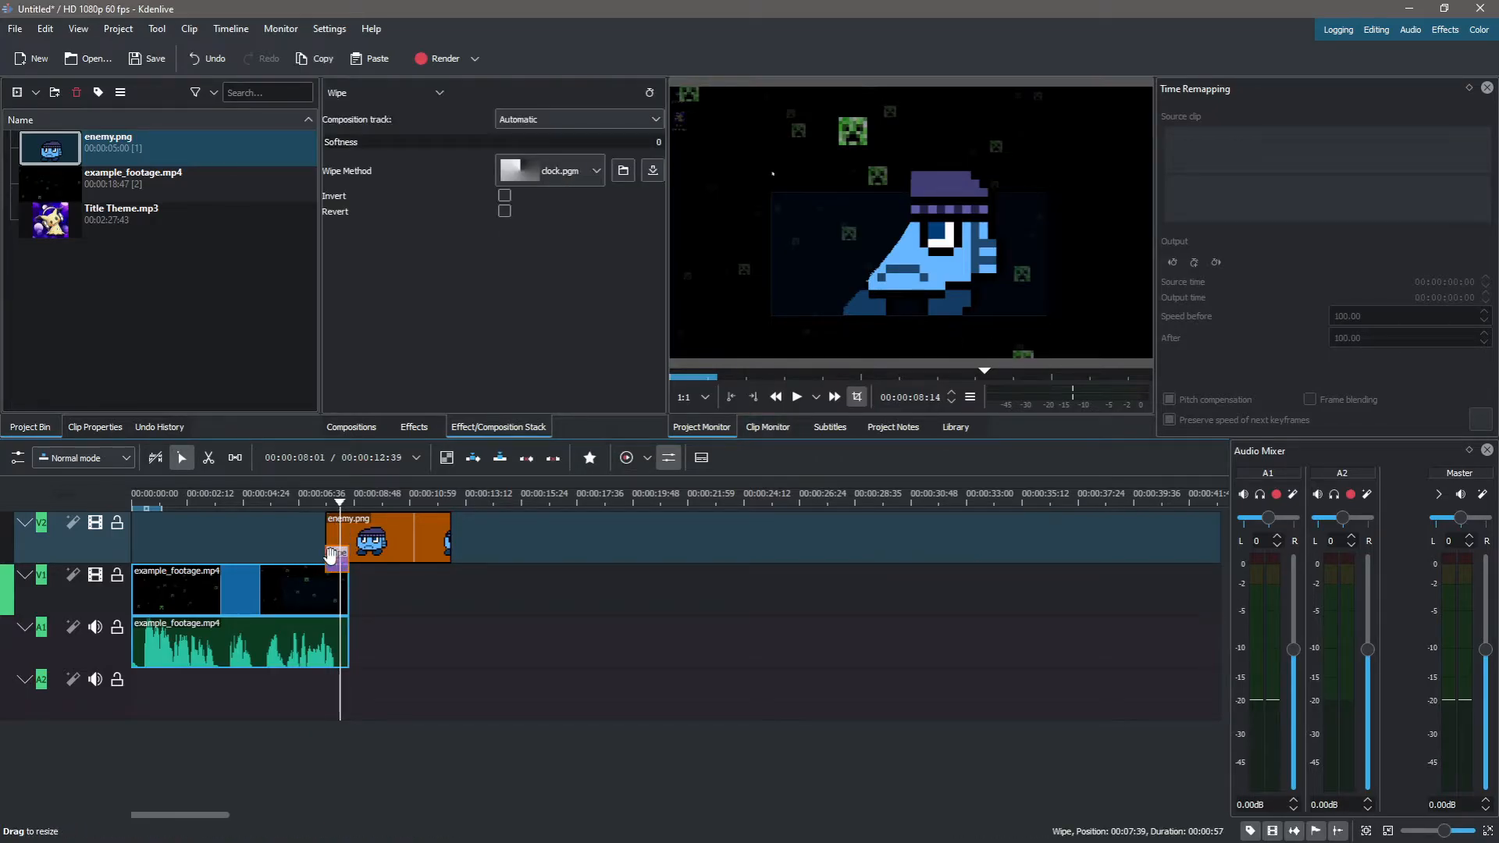
pyautogui.click(558, 171)
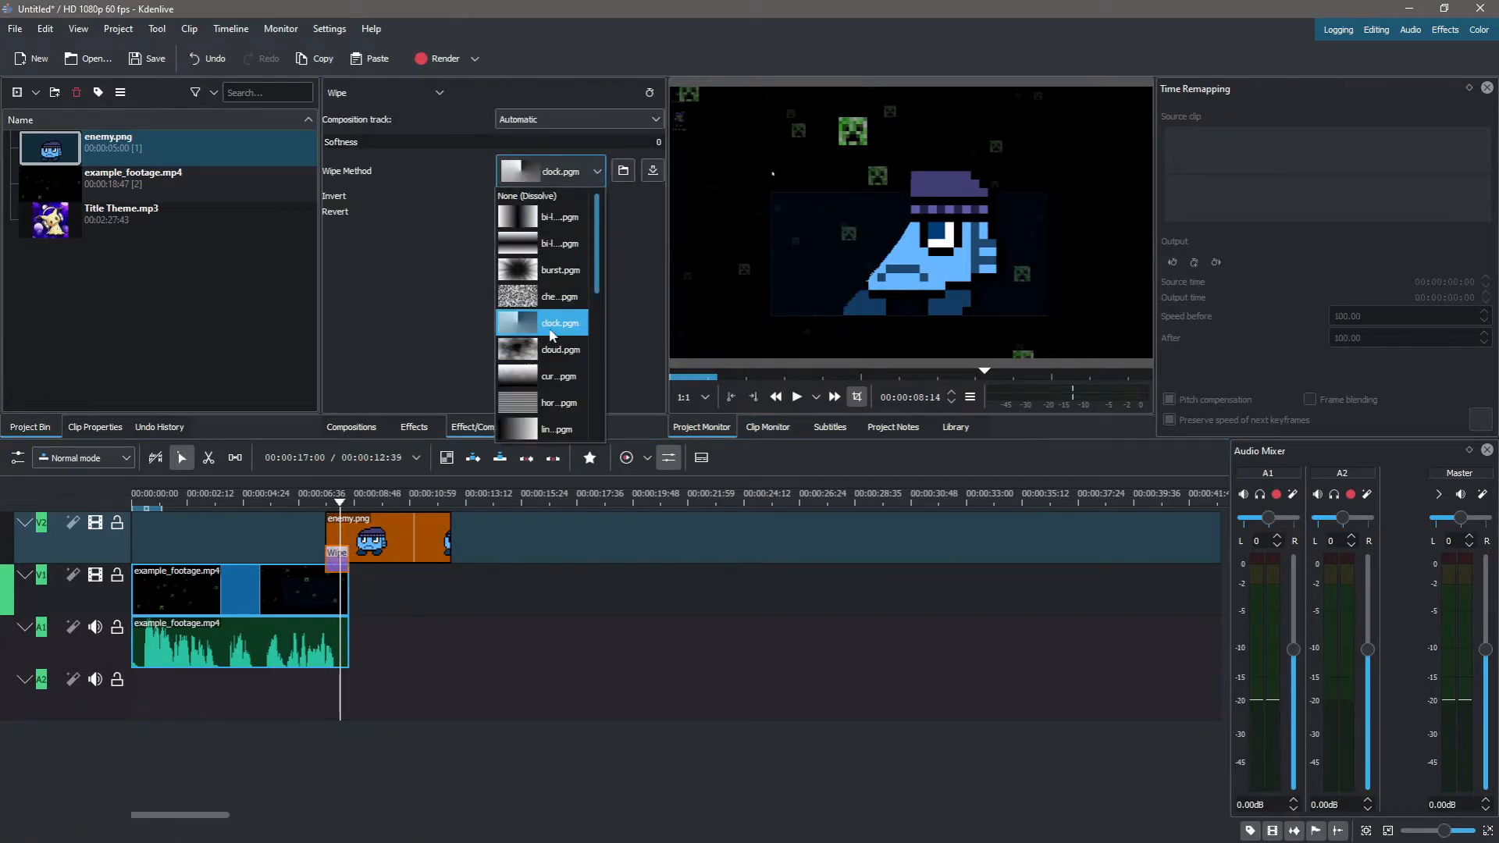
# Delete the Wipe composition and the enemy.png clip from track V2.
pyautogui.click(338, 572)
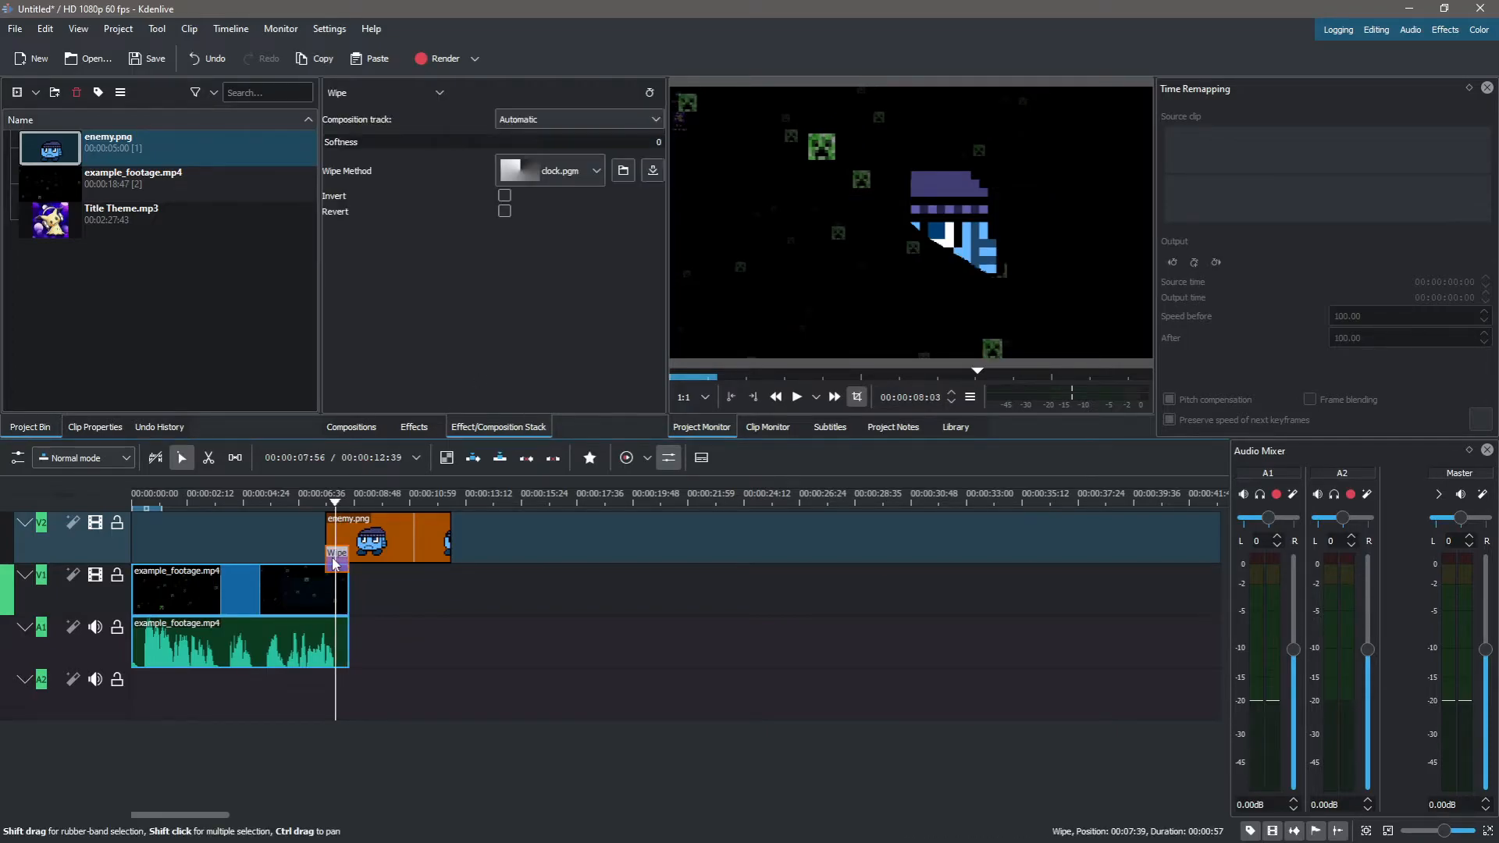
pyautogui.press('Delete')
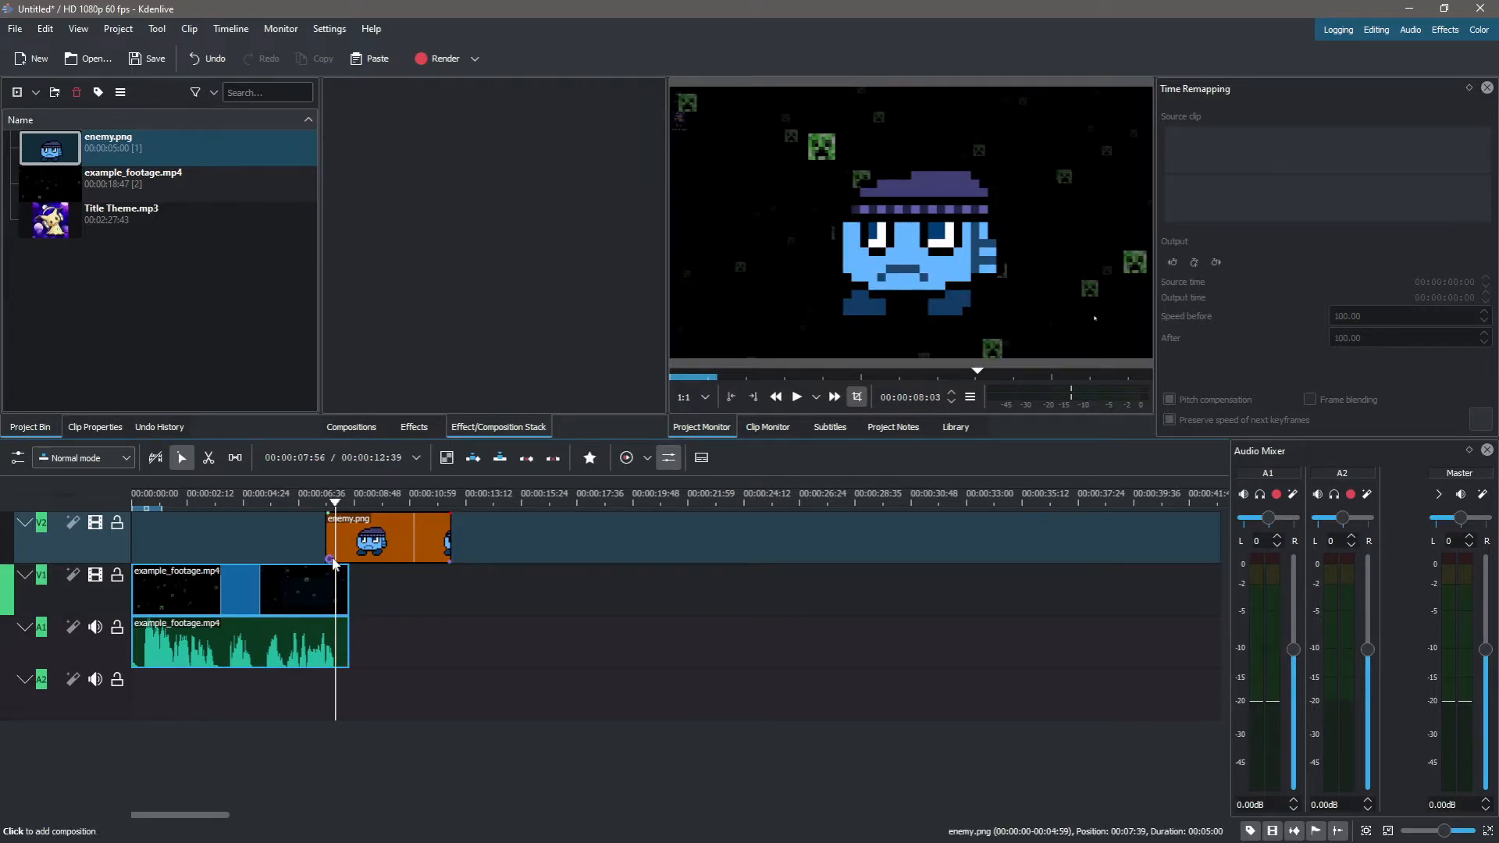
pyautogui.click(413, 427)
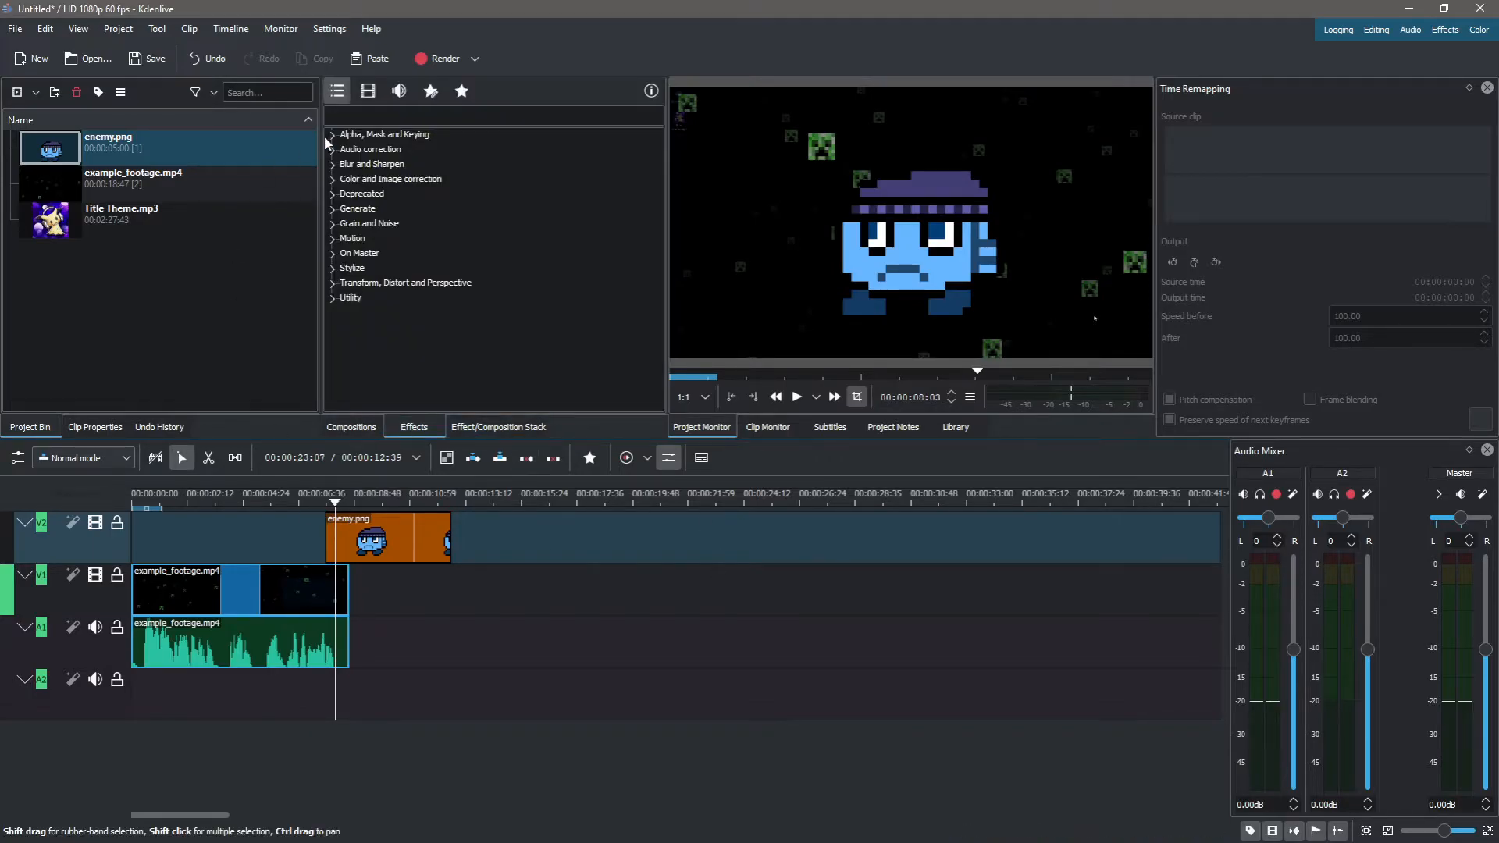
pyautogui.click(373, 539)
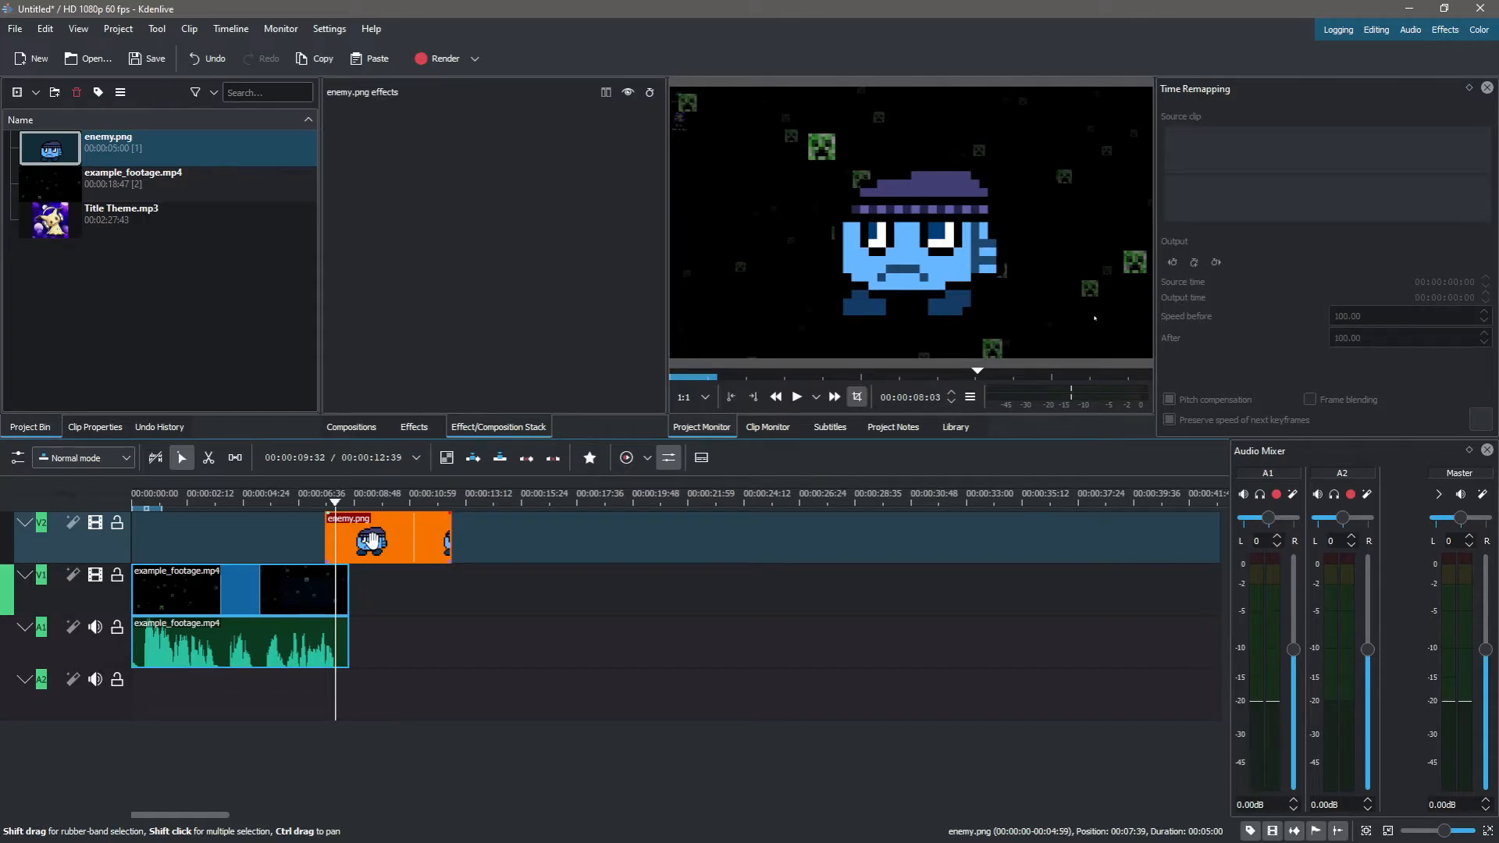
pyautogui.press('Delete')
# Show only the favourite effects and expand the Audio correction and Transform, Distort and Perspective categories.
pyautogui.click(413, 427)
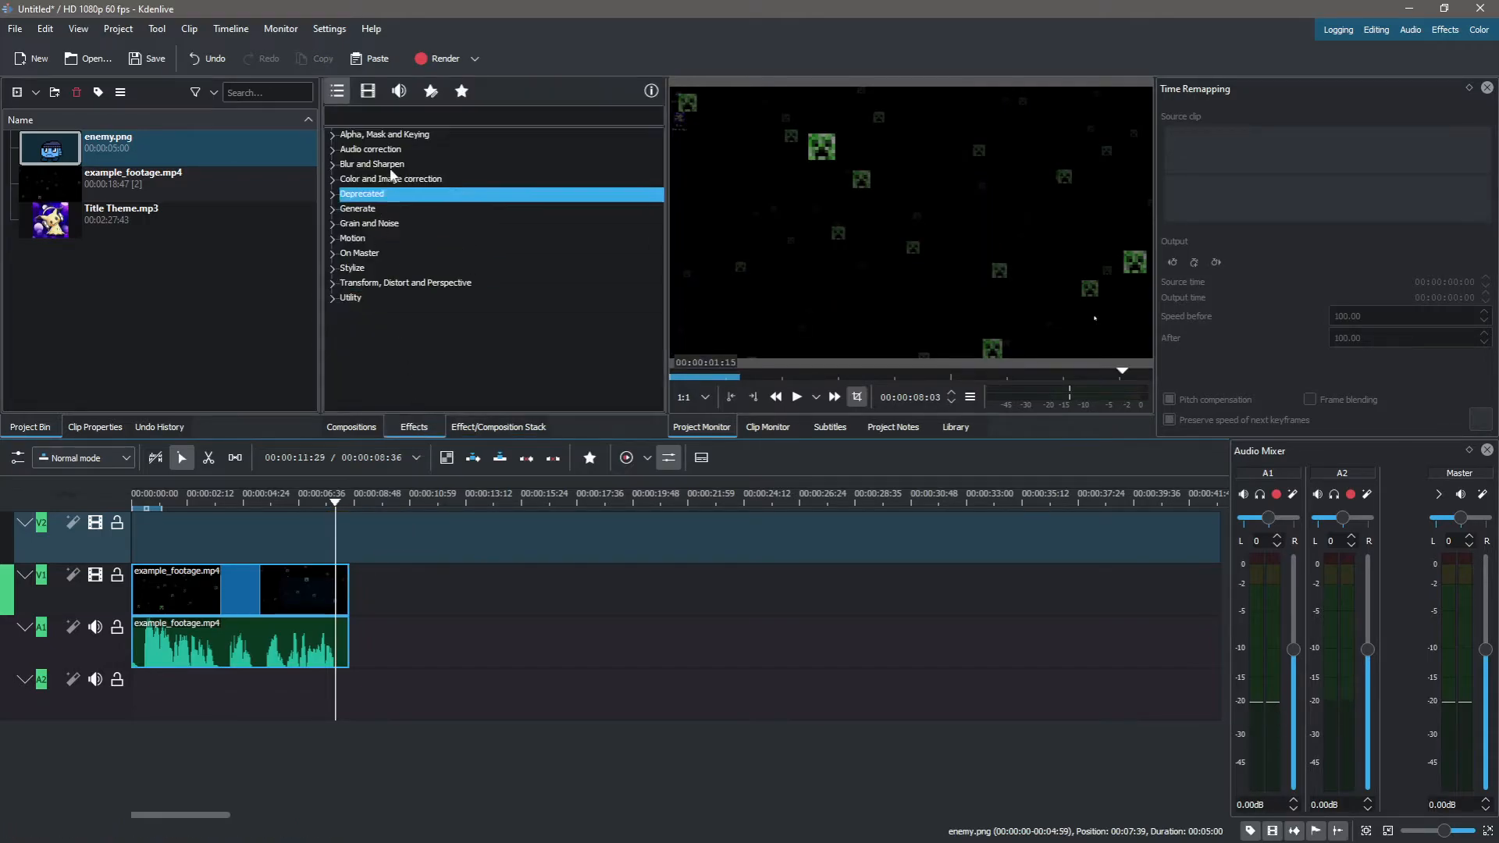
pyautogui.click(462, 91)
pyautogui.click(333, 150)
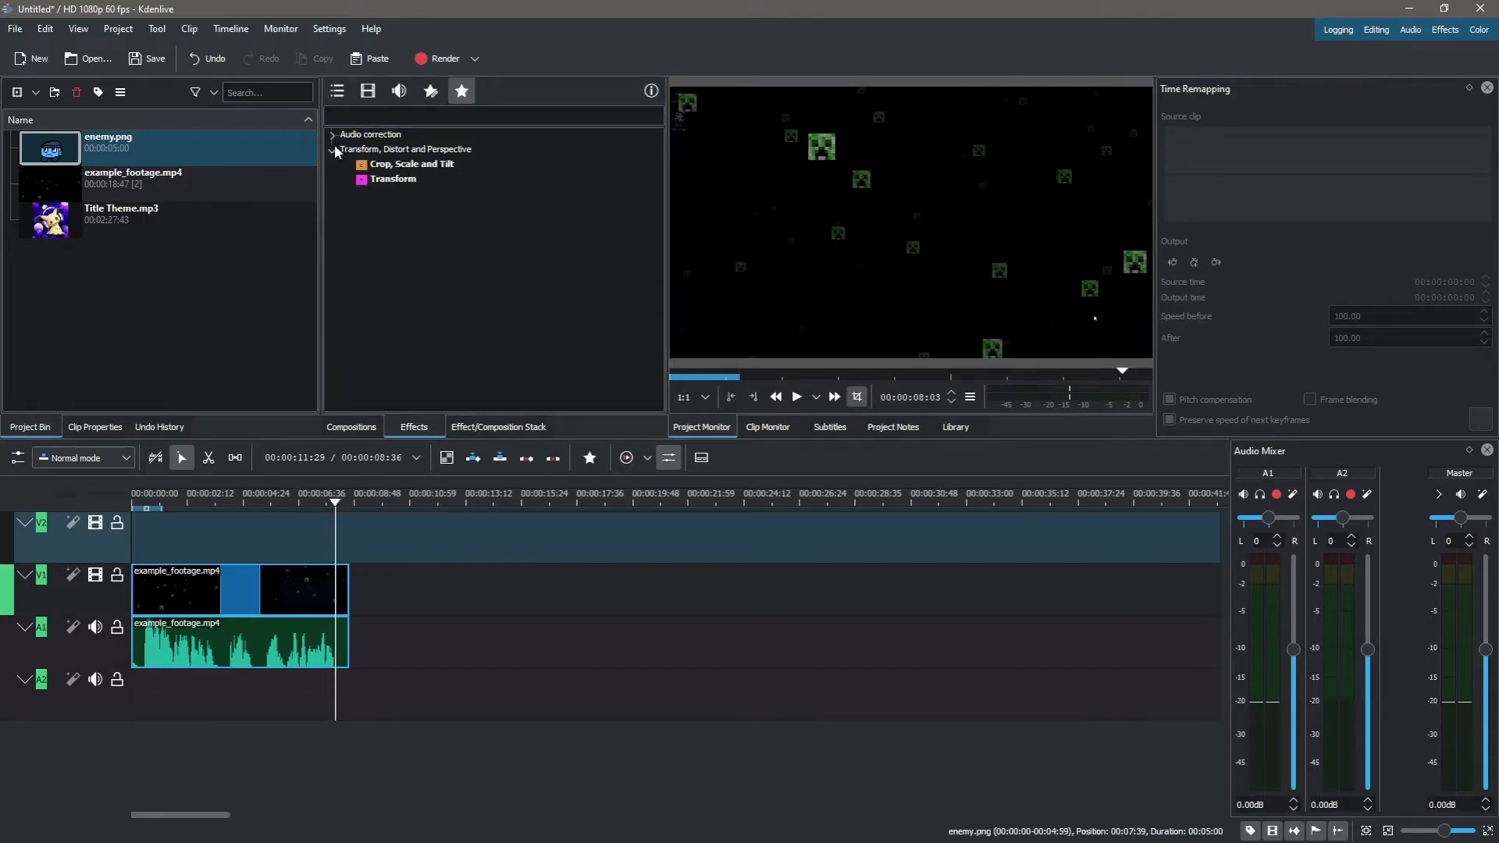
pyautogui.click(333, 135)
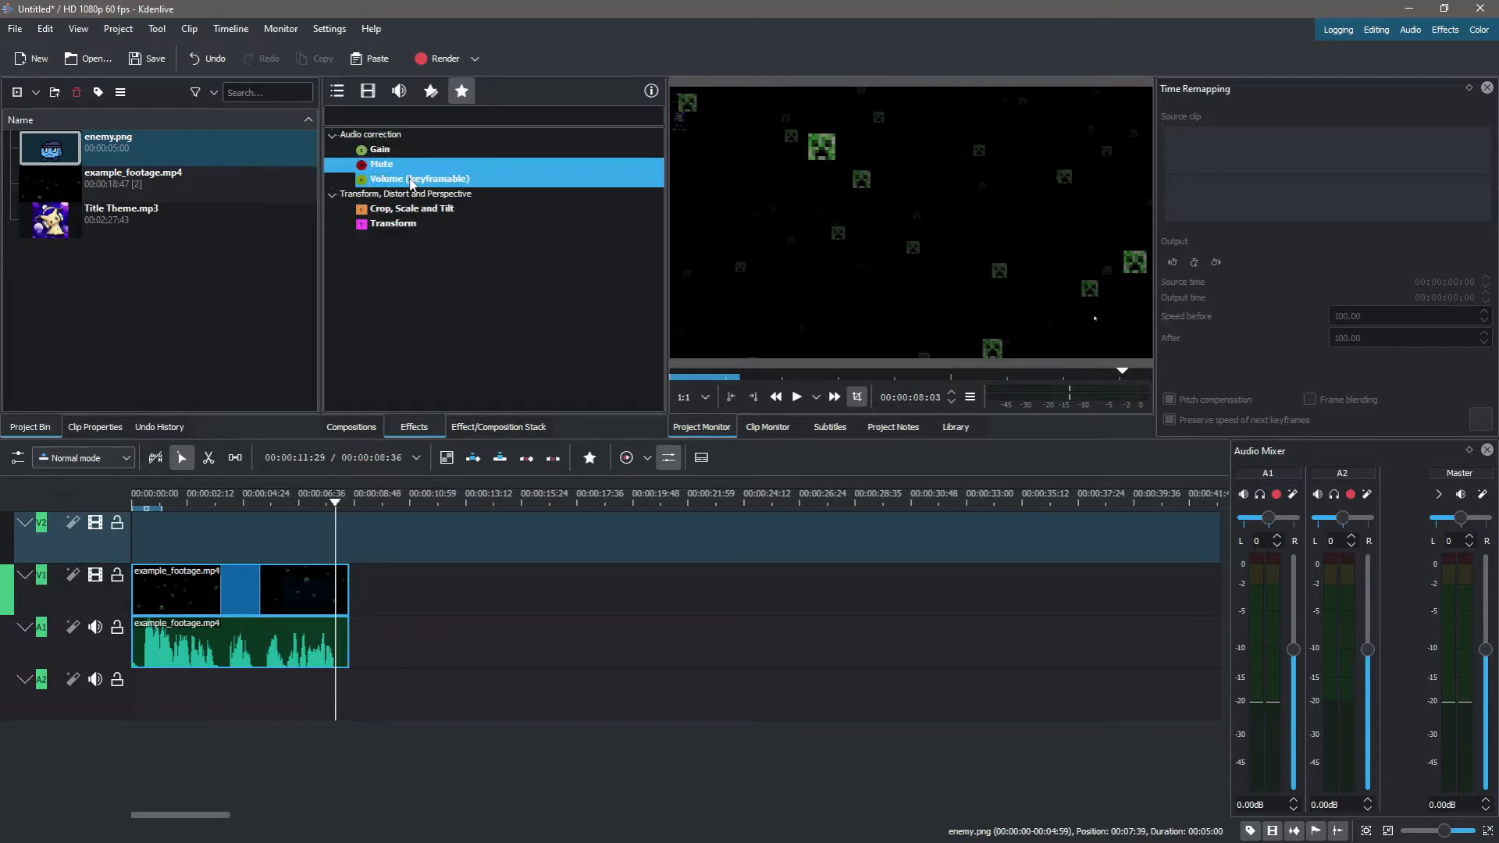
pyautogui.click(393, 224)
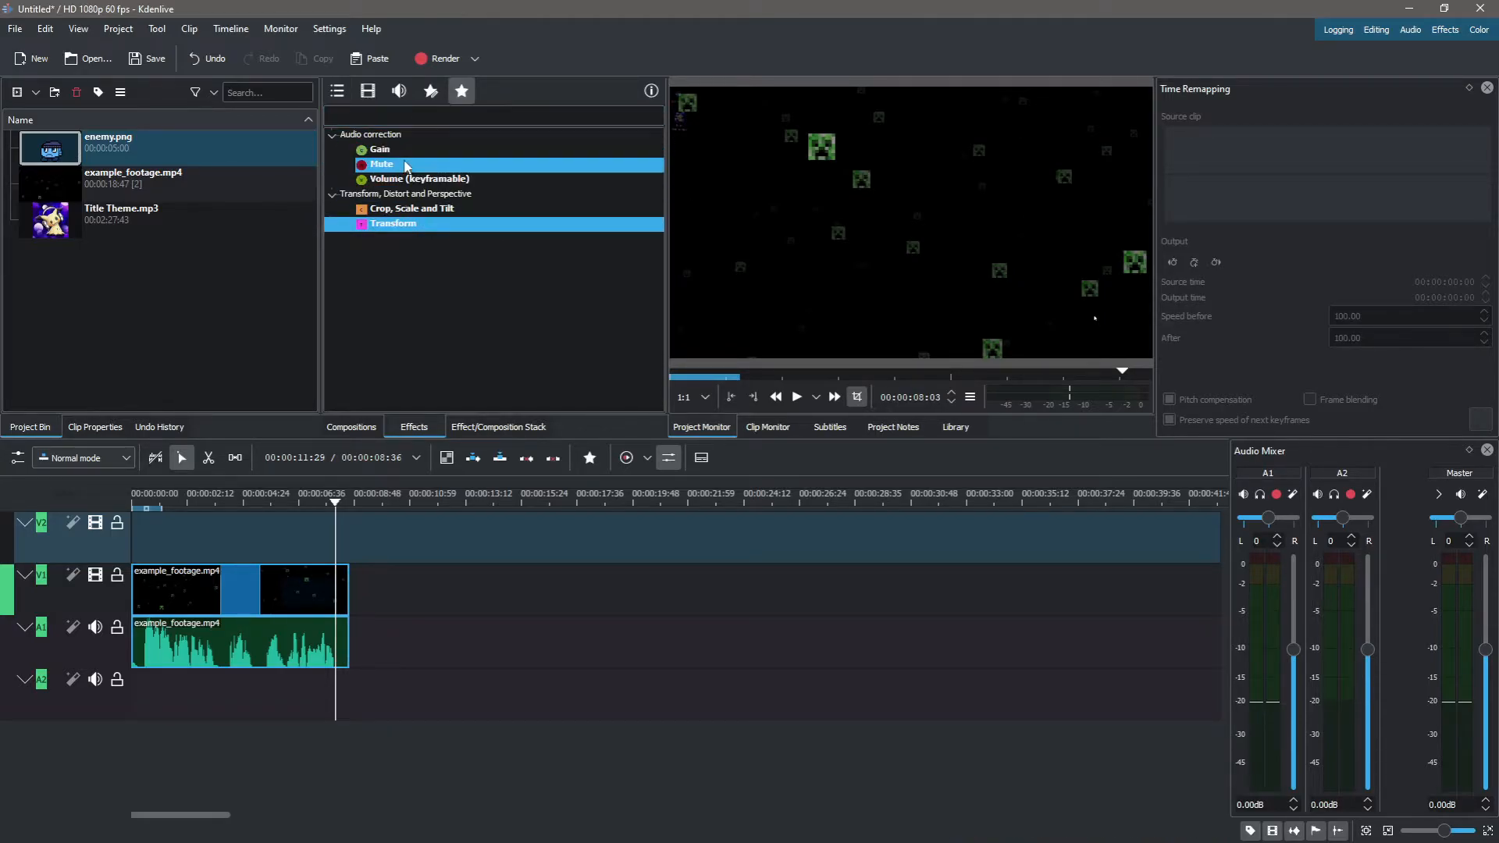
# Apply the Gain effect to the footage's audio on A1 and play the timeline from about 00:00:05:13.
pyautogui.click(453, 153)
pyautogui.moveTo(245, 633); pyautogui.dragTo(245, 633)
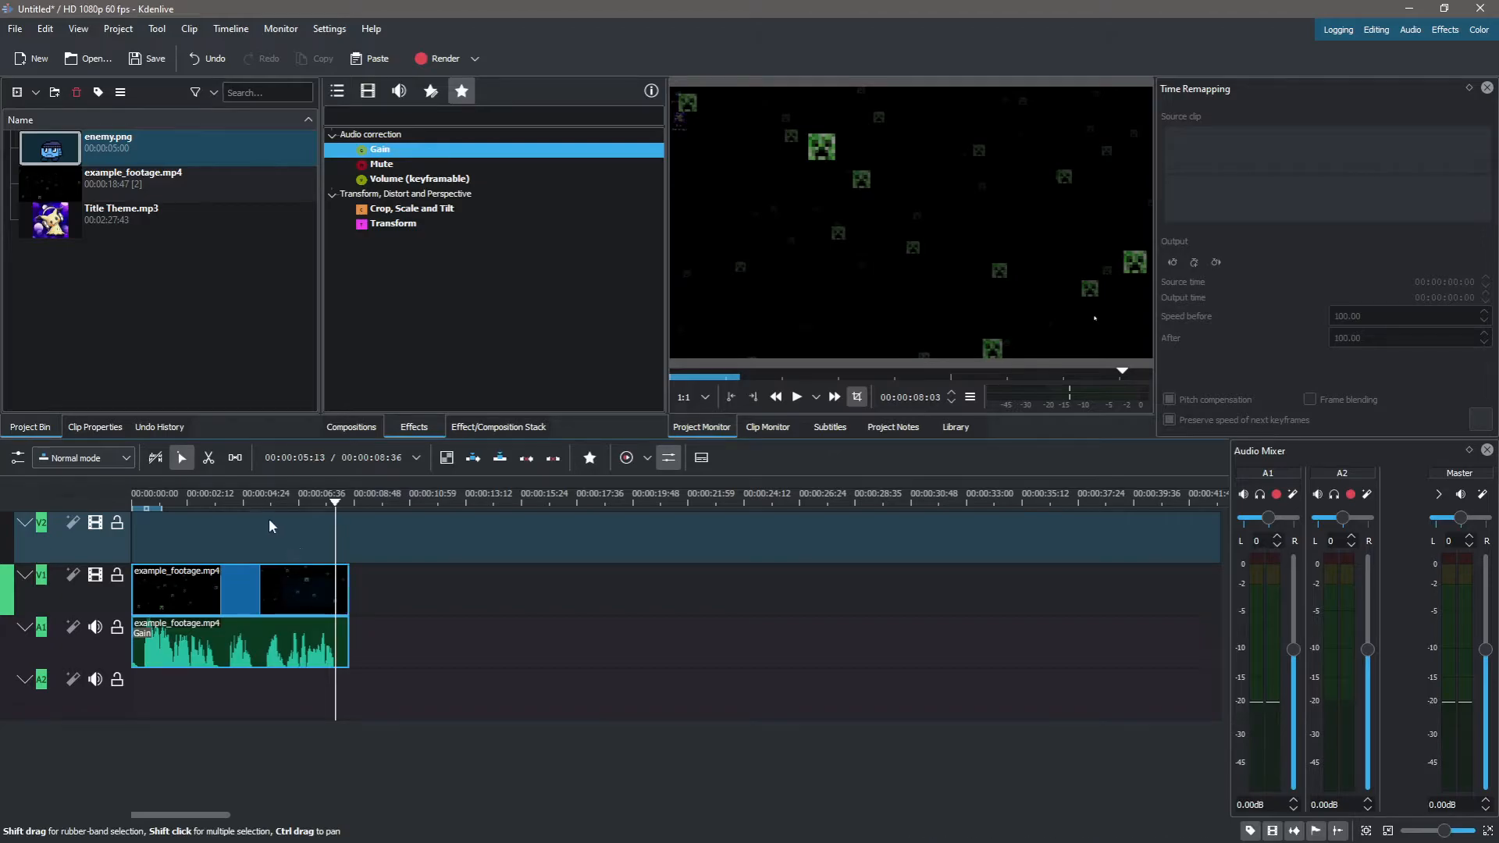
pyautogui.click(264, 536)
pyautogui.press('space')
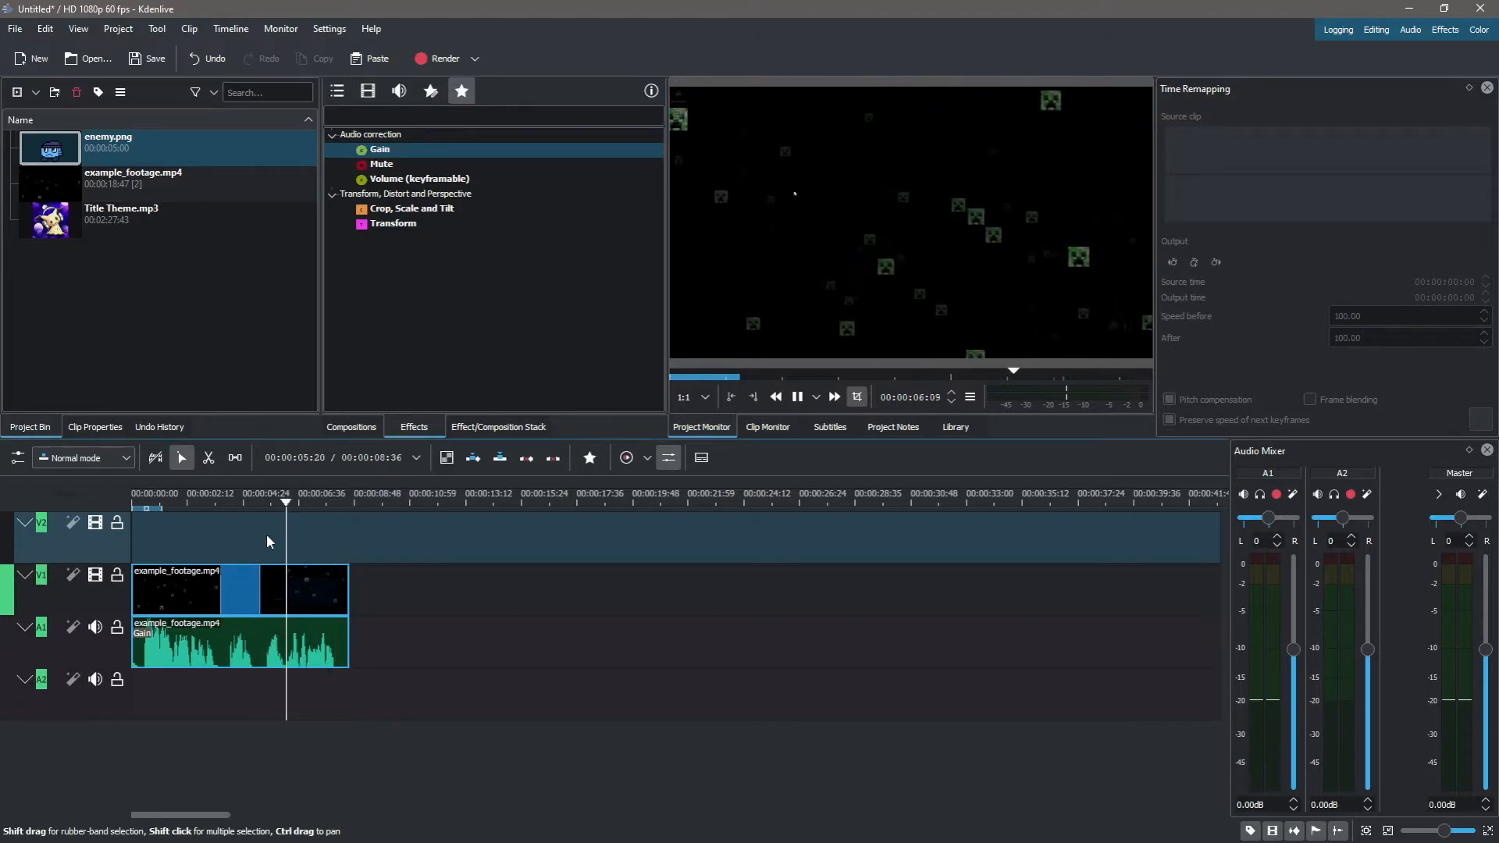
pyautogui.press('space')
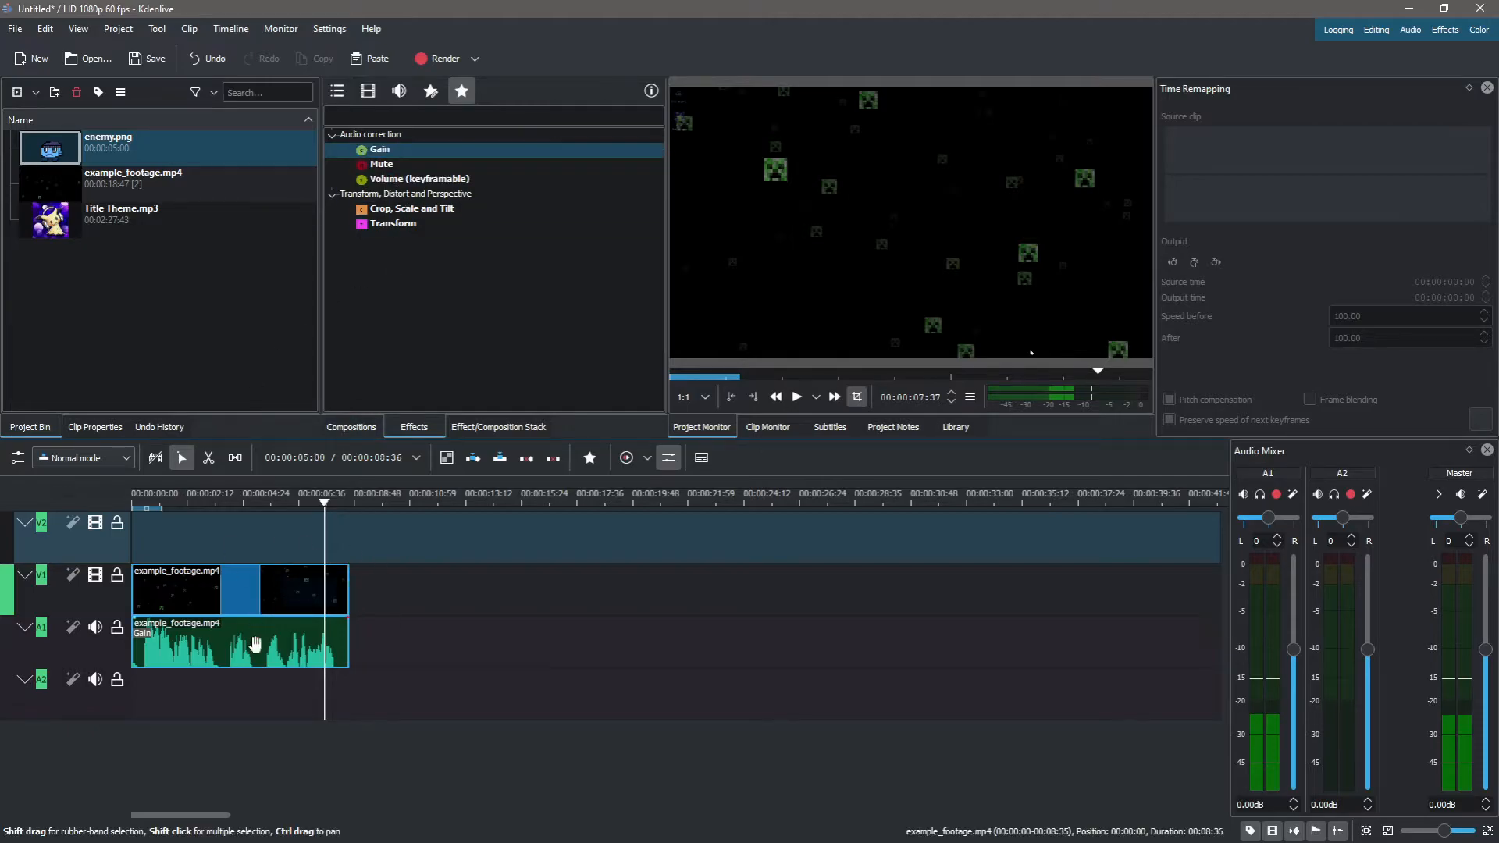
# Compare the effect stacks of the footage's audio part on A1 and its video part on V1.
pyautogui.click(257, 652)
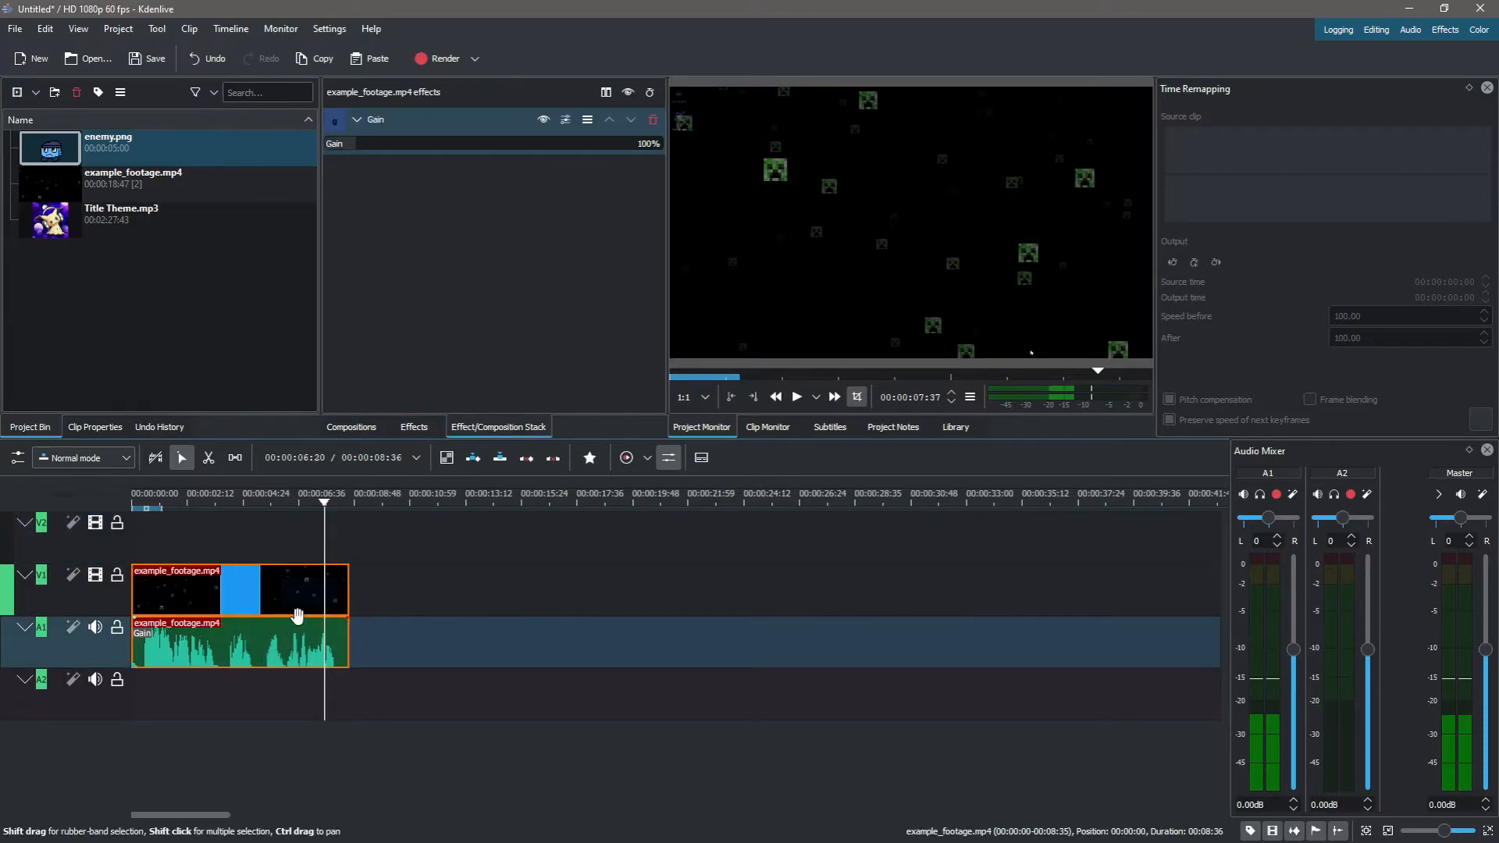
pyautogui.click(301, 593)
pyautogui.click(268, 654)
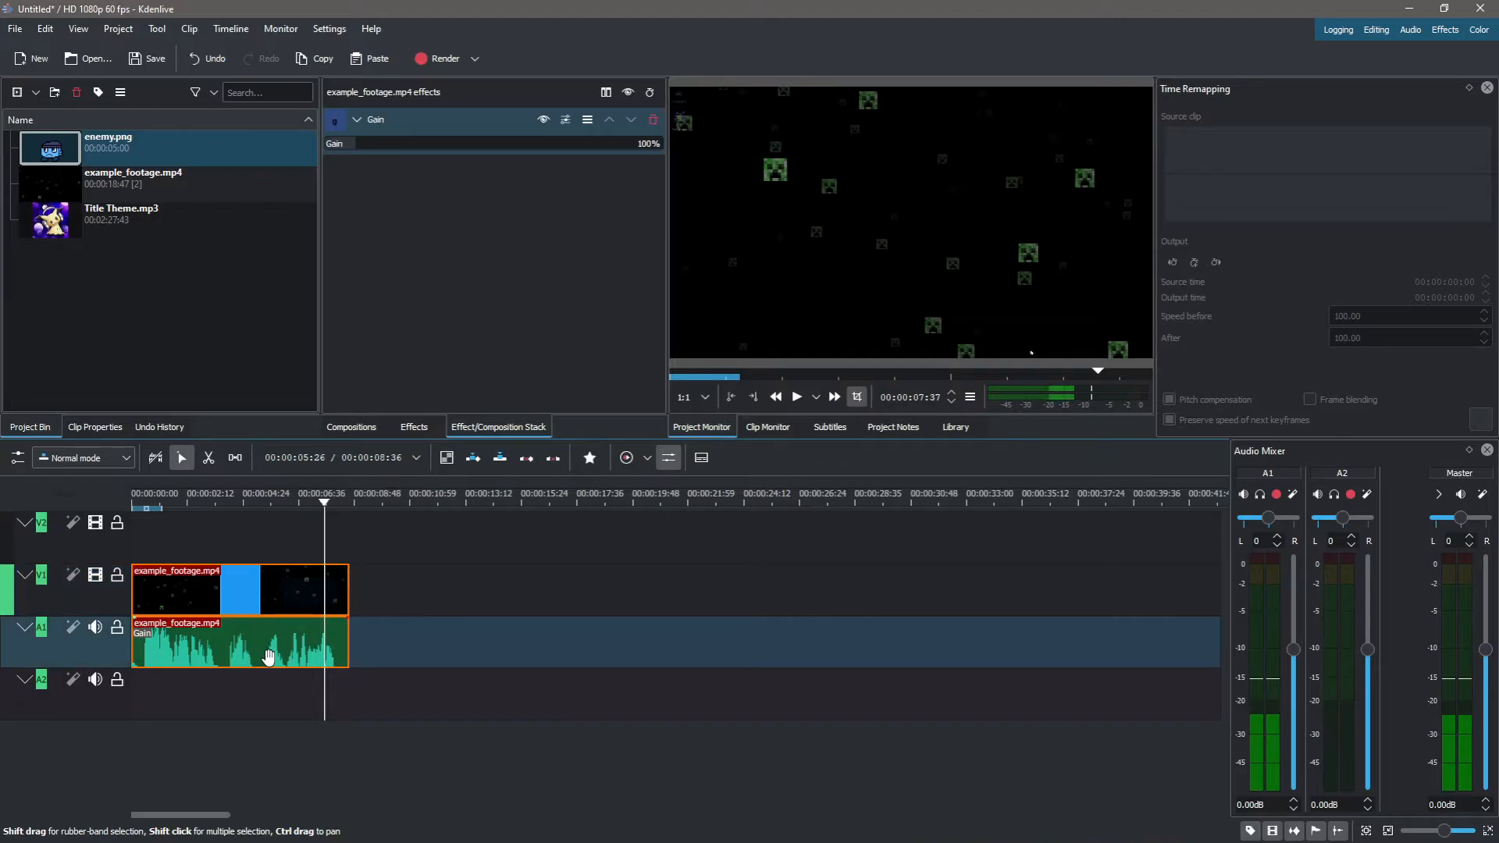
pyautogui.click(298, 586)
pyautogui.click(577, 653)
pyautogui.click(297, 586)
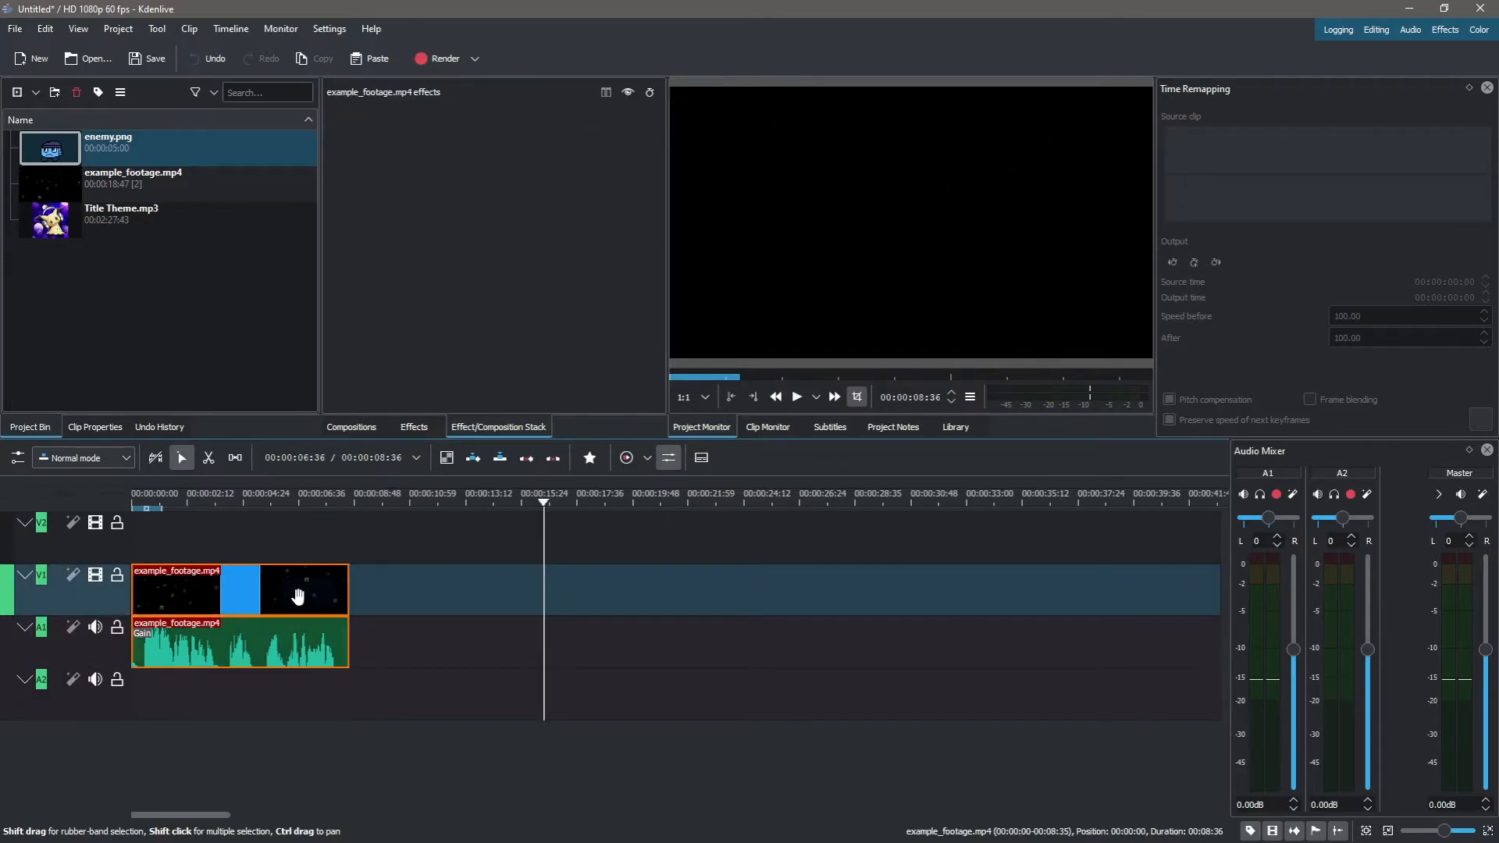
pyautogui.click(282, 640)
pyautogui.click(295, 598)
pyautogui.click(294, 644)
pyautogui.click(295, 603)
pyautogui.click(293, 651)
pyautogui.click(301, 596)
pyautogui.click(287, 660)
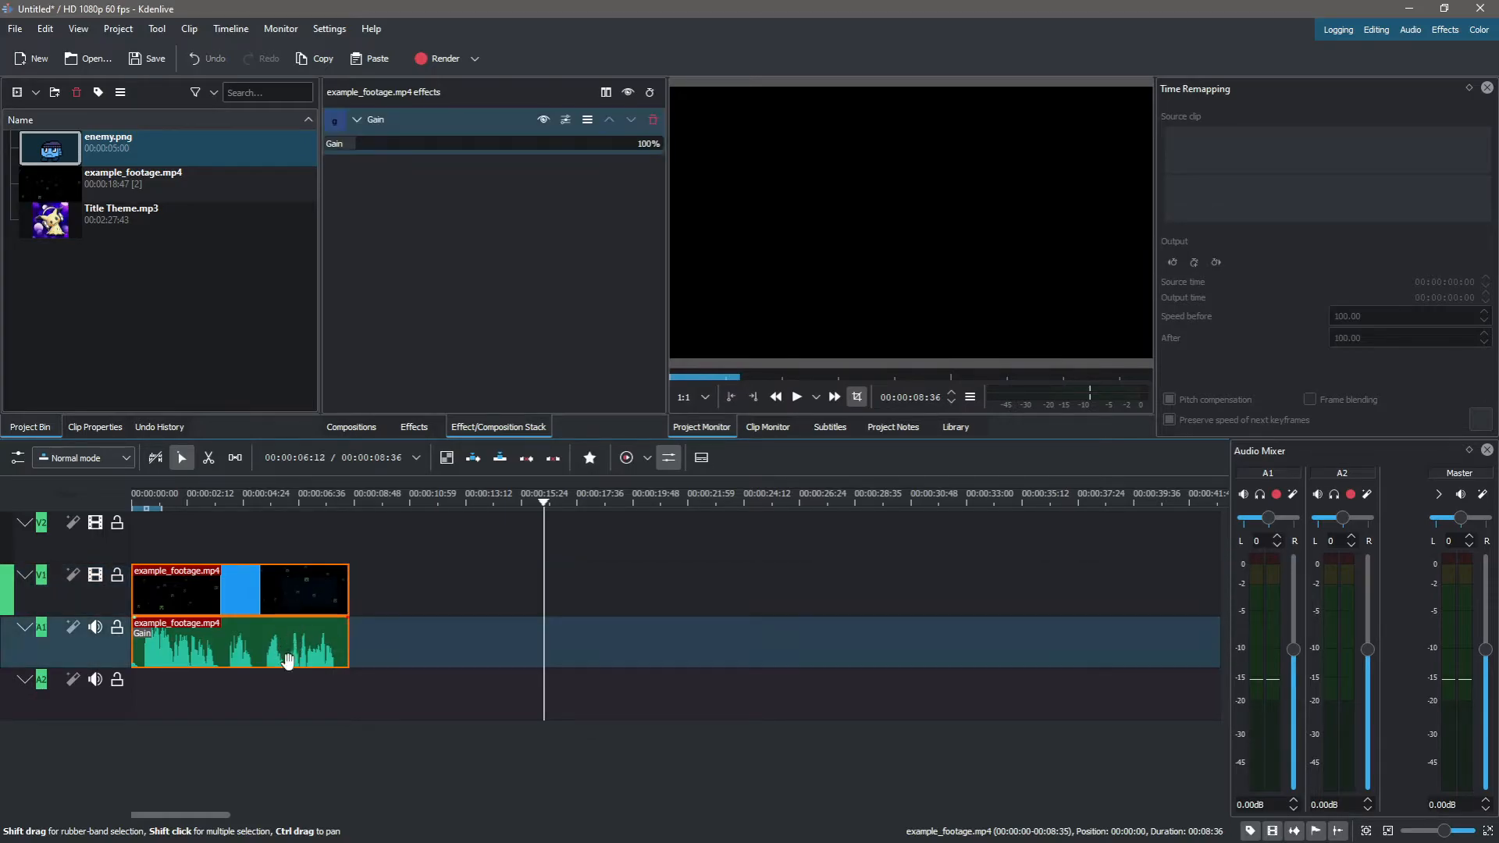
pyautogui.click(286, 591)
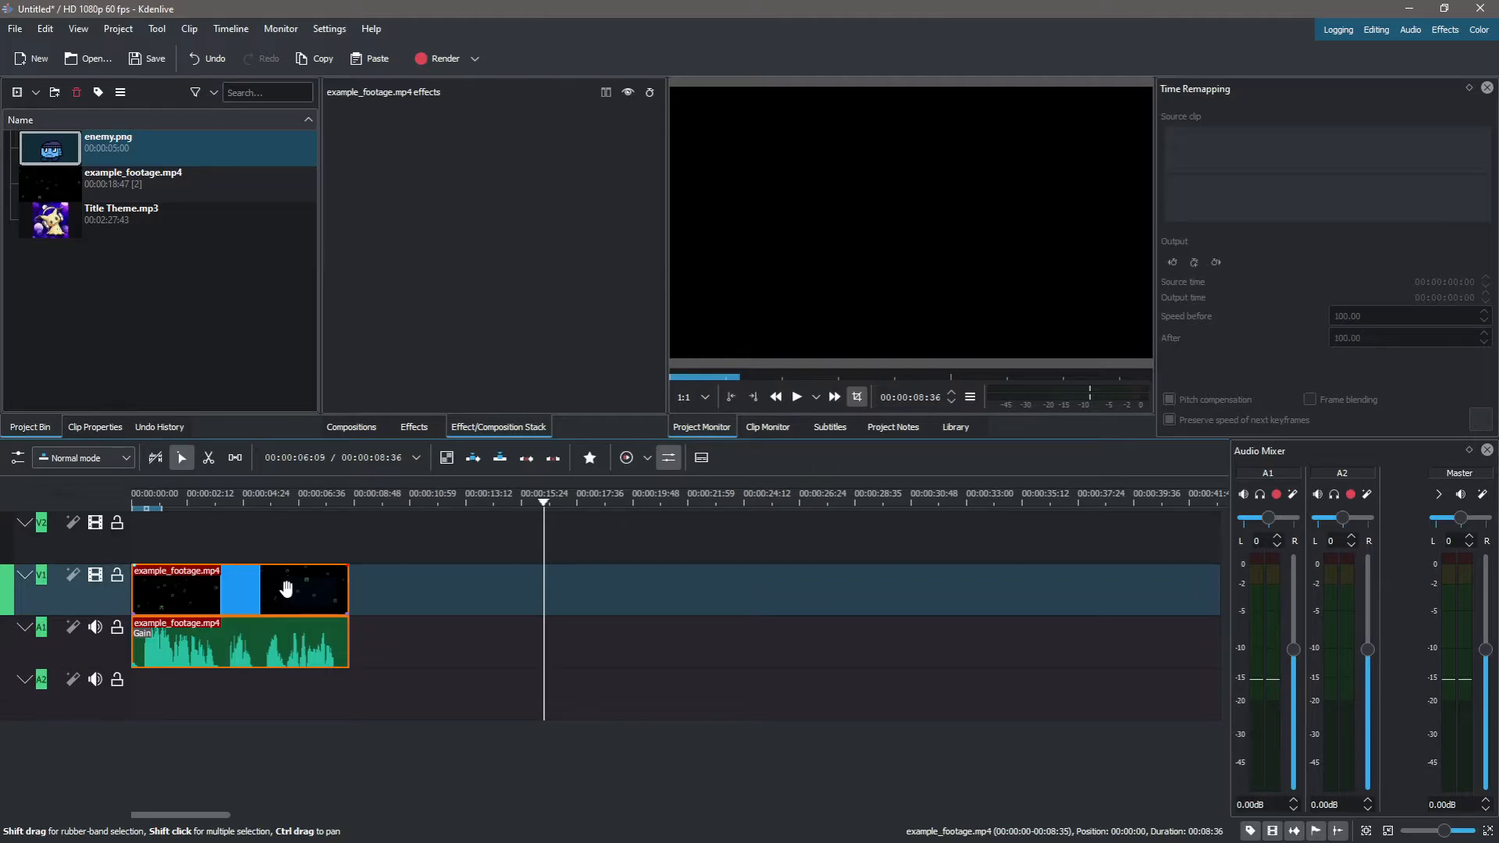
pyautogui.click(269, 652)
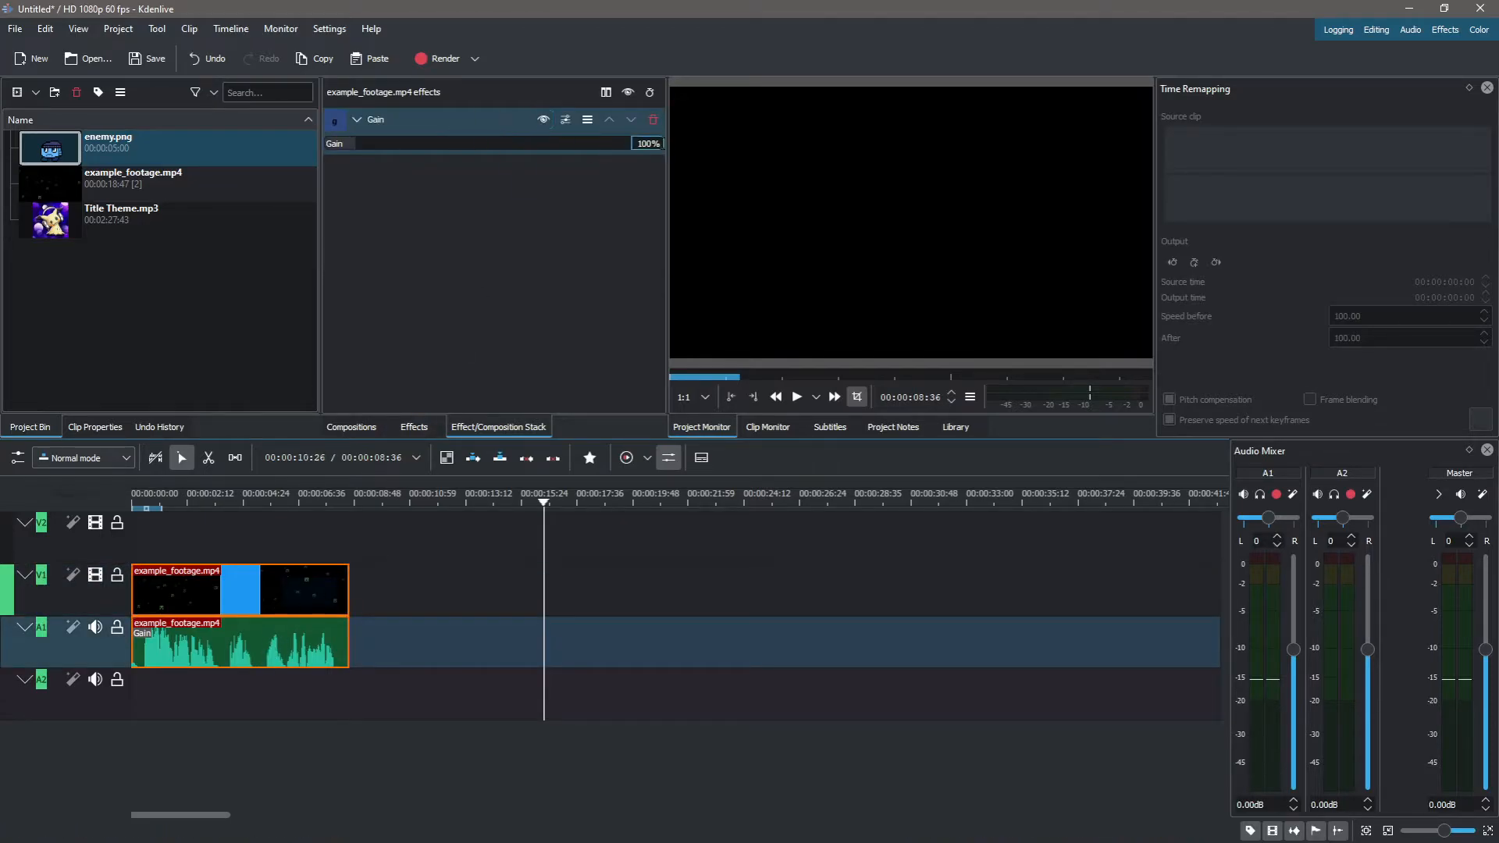
# Set the audio clip's Gain to 400% and play the footage from about 00:00:05:12.
pyautogui.press('Delete')
pyautogui.write('4')
pyautogui.press('Return')
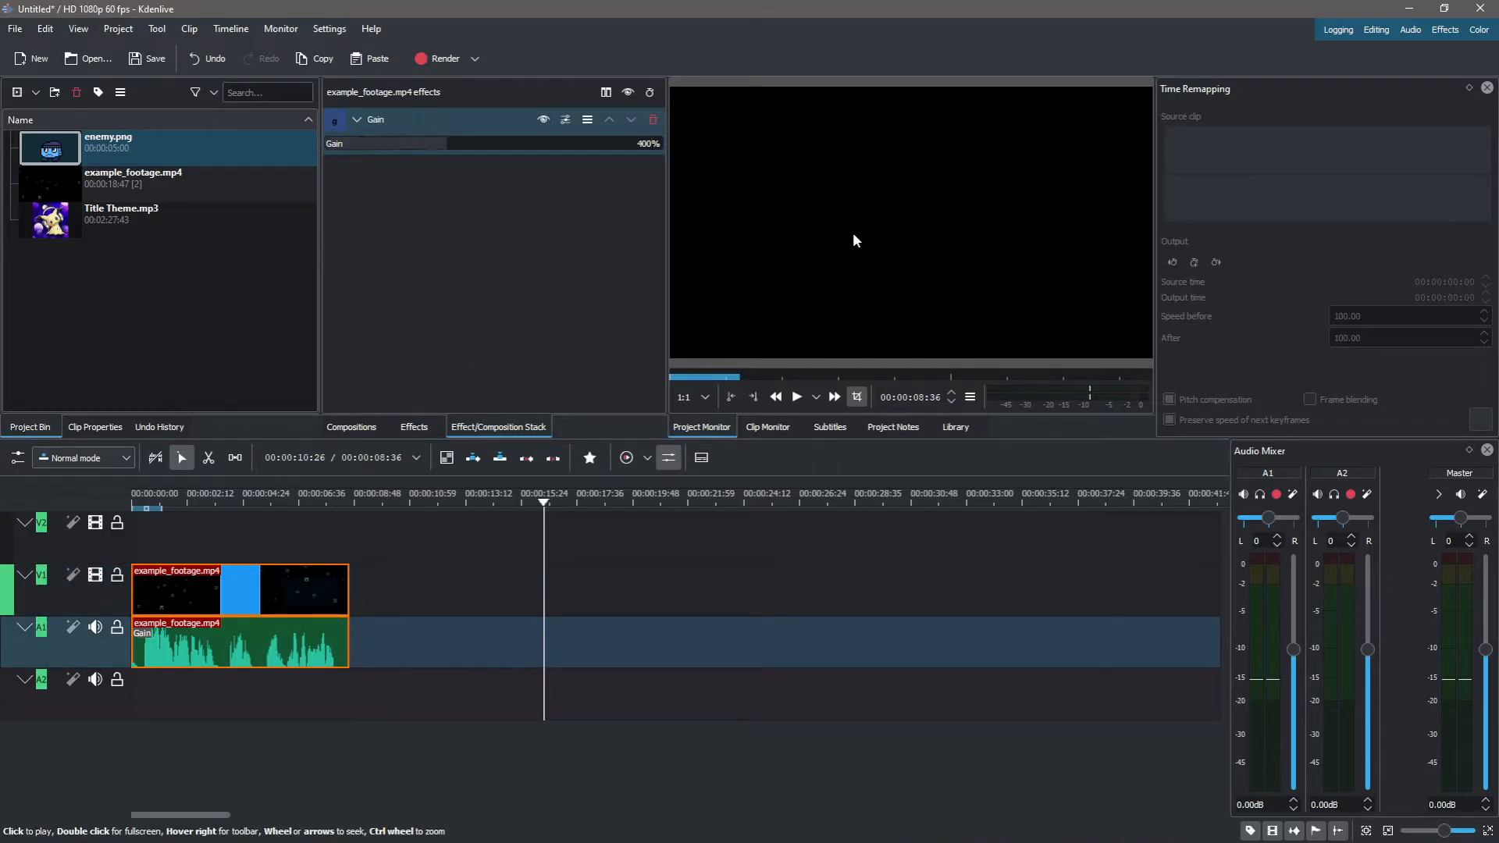
pyautogui.click(265, 563)
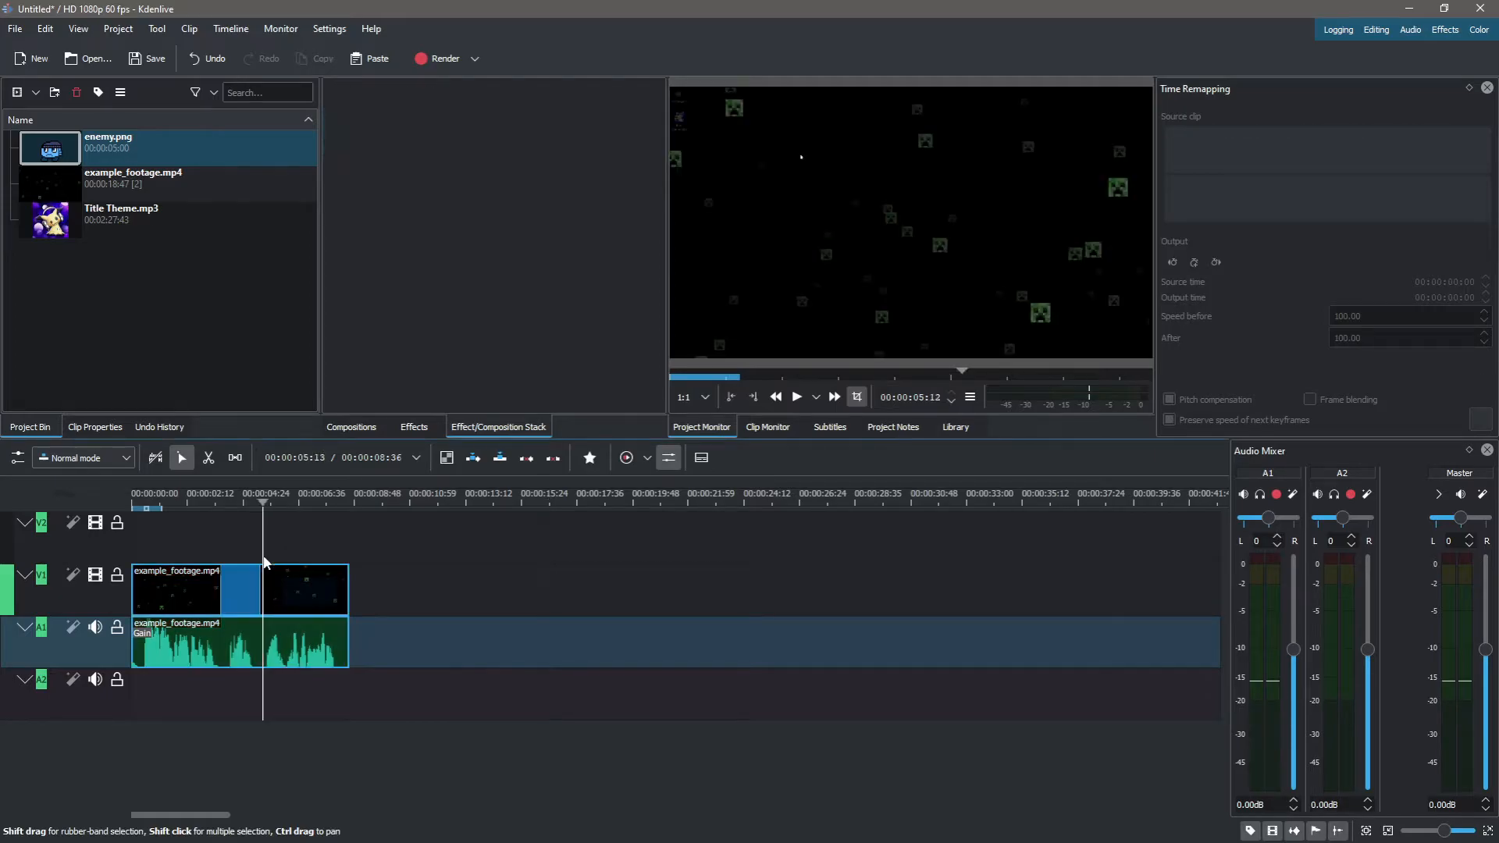
pyautogui.press('space')
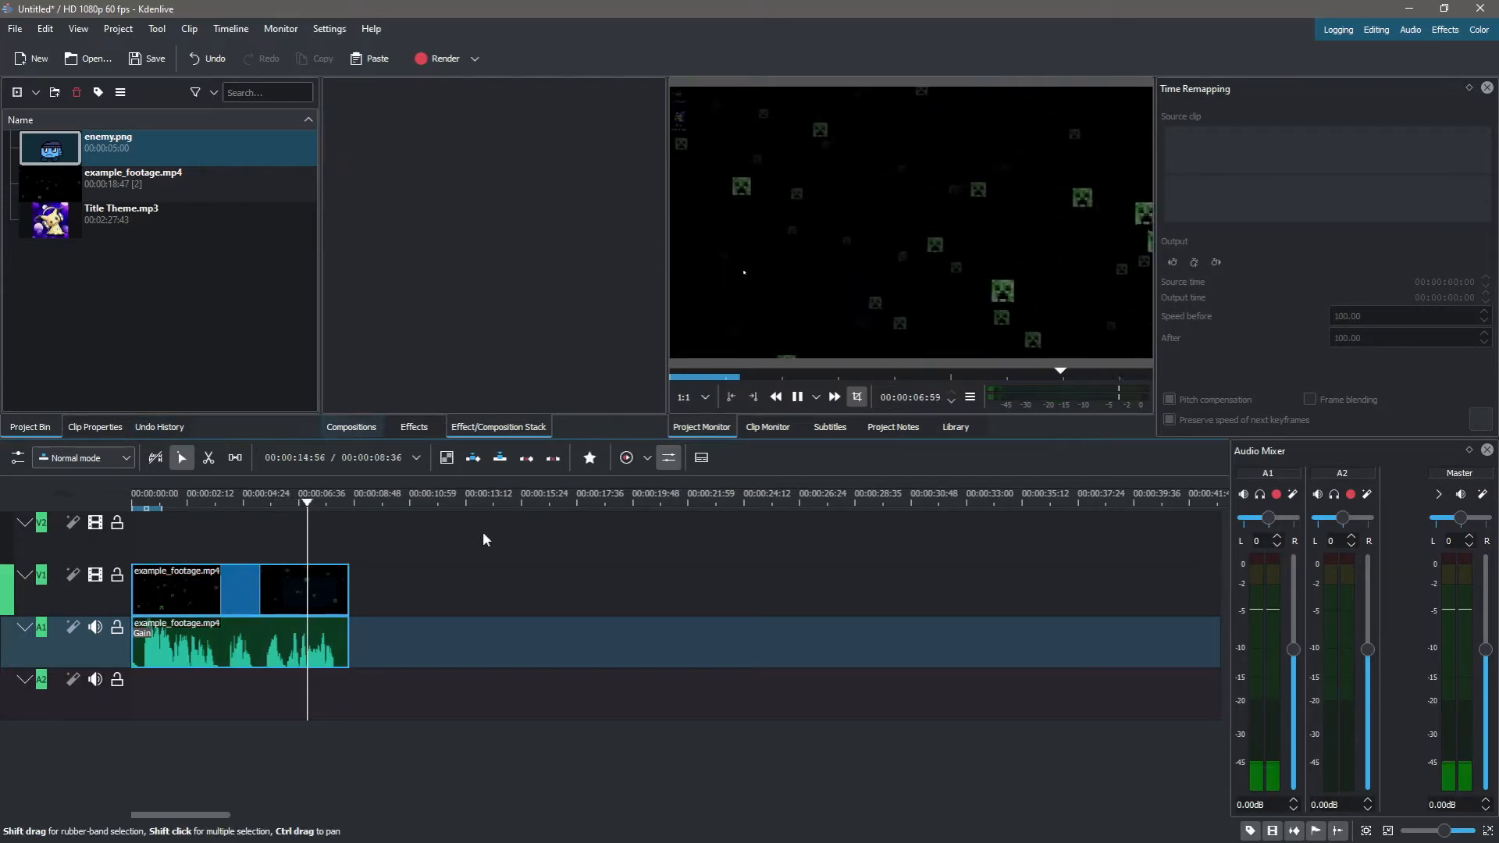
pyautogui.press('space')
# Remove the Gain effect from the footage's audio on A1.
pyautogui.click(413, 427)
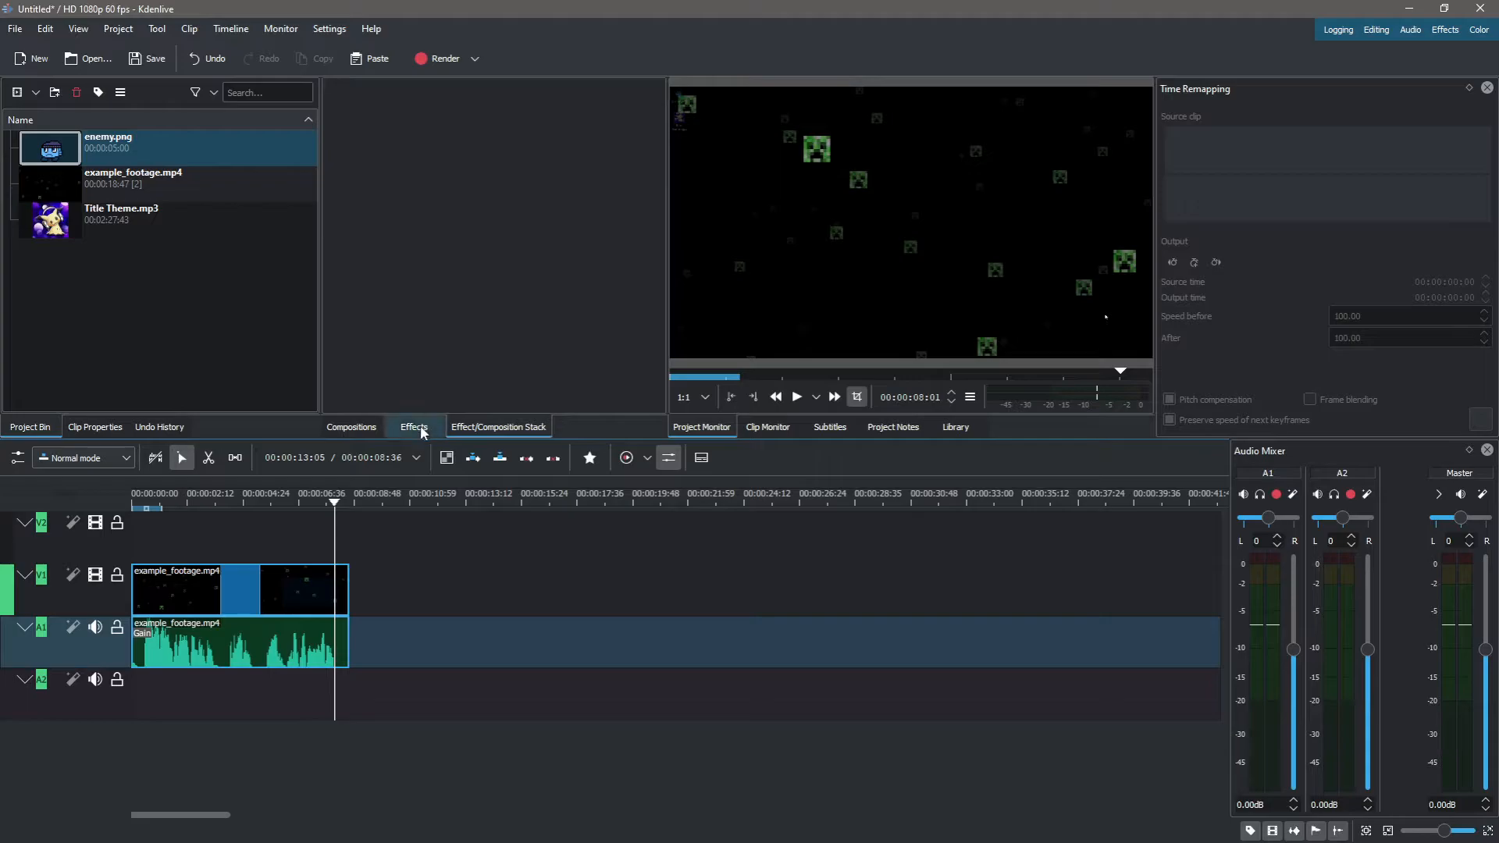
pyautogui.click(273, 648)
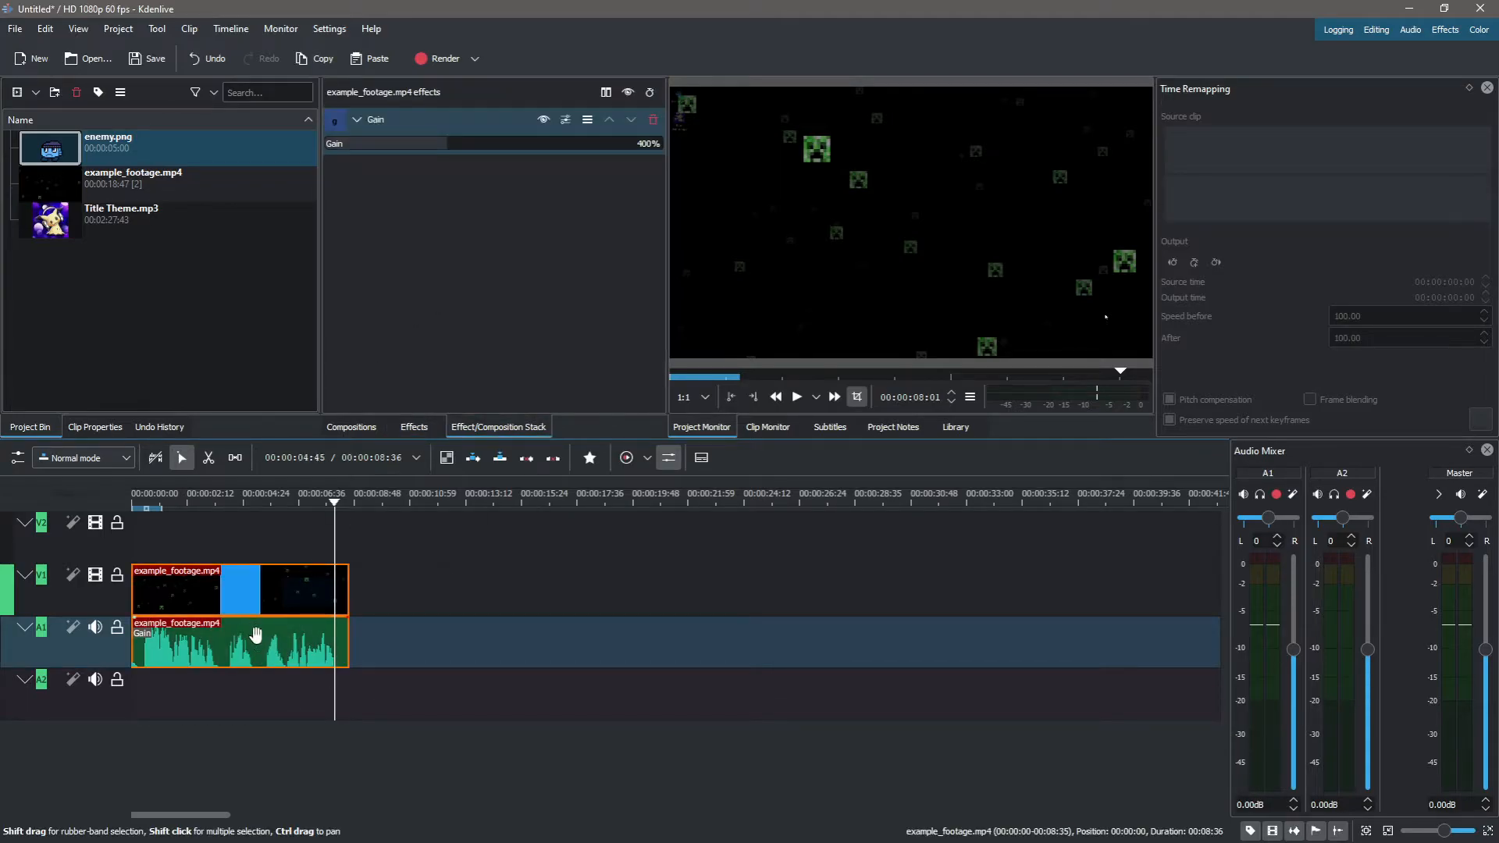
pyautogui.click(653, 120)
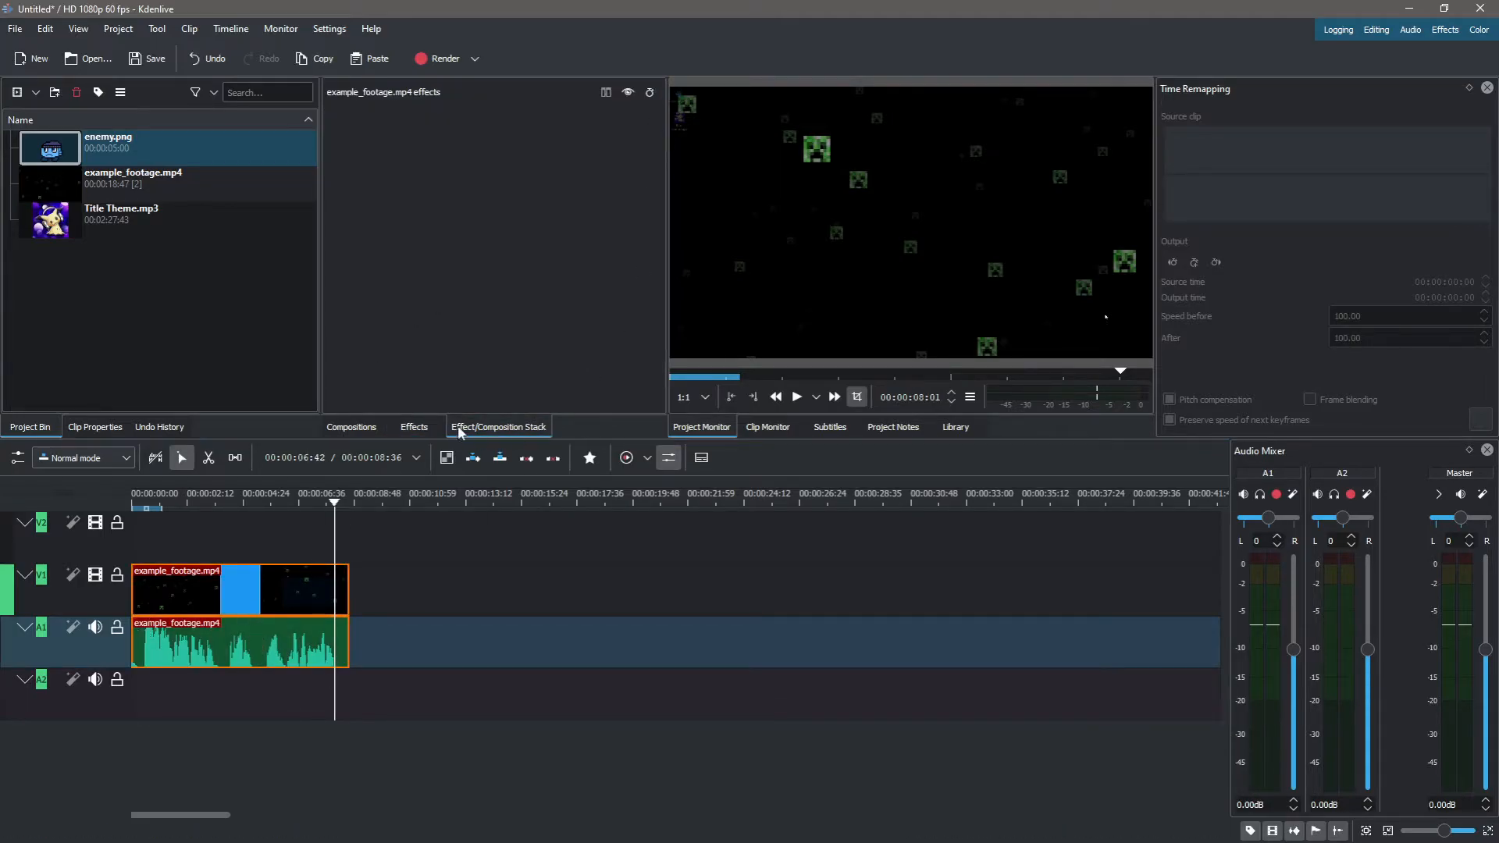
# Apply the favourite Mute effect to the footage's audio on A1 and play the timeline over it.
pyautogui.click(420, 427)
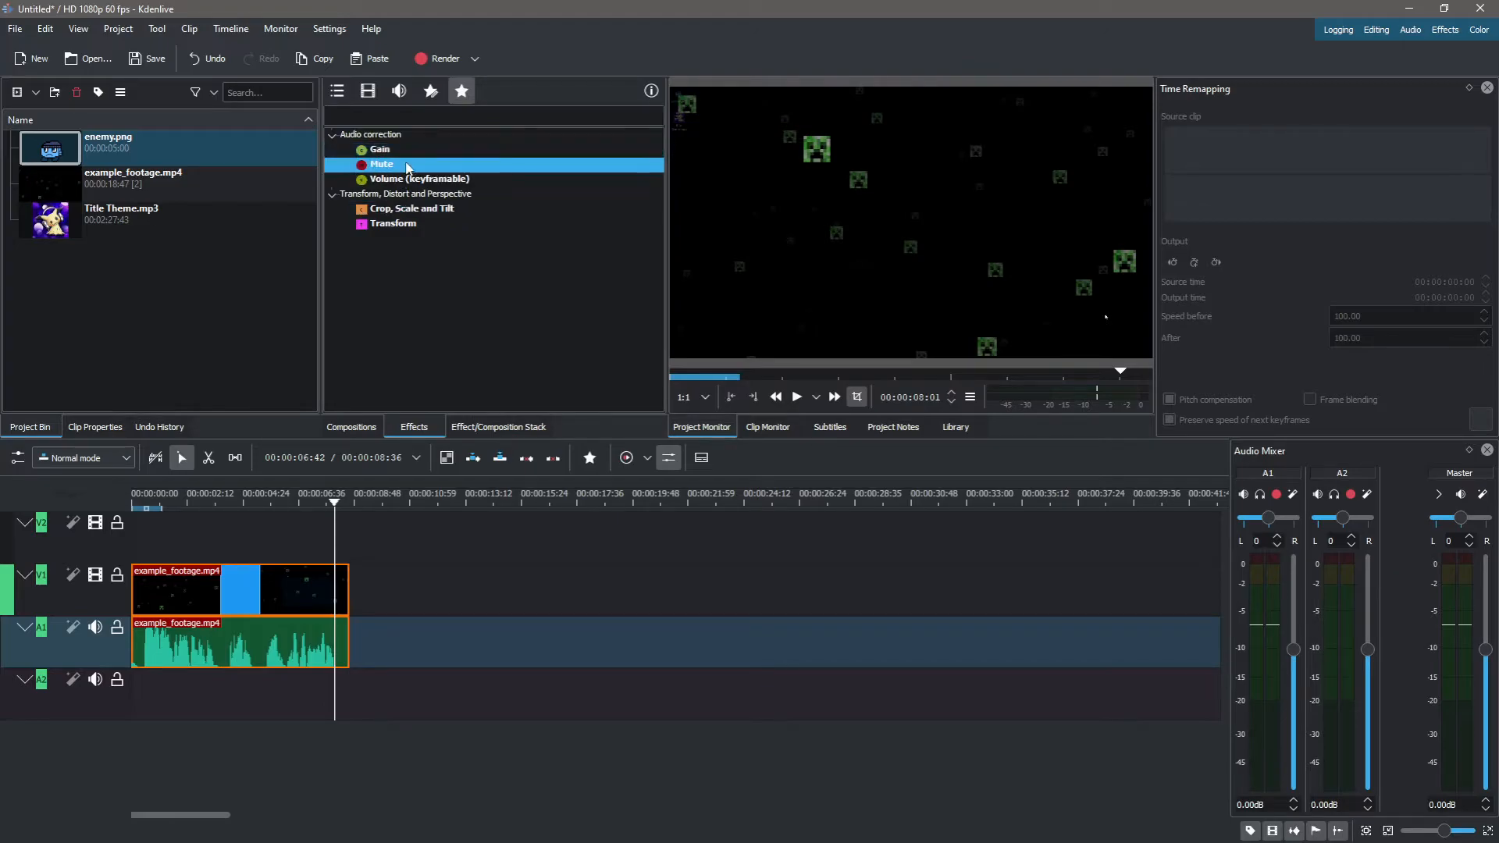
pyautogui.moveTo(356, 385); pyautogui.dragTo(302, 640)
pyautogui.click(246, 533)
pyautogui.press('space')
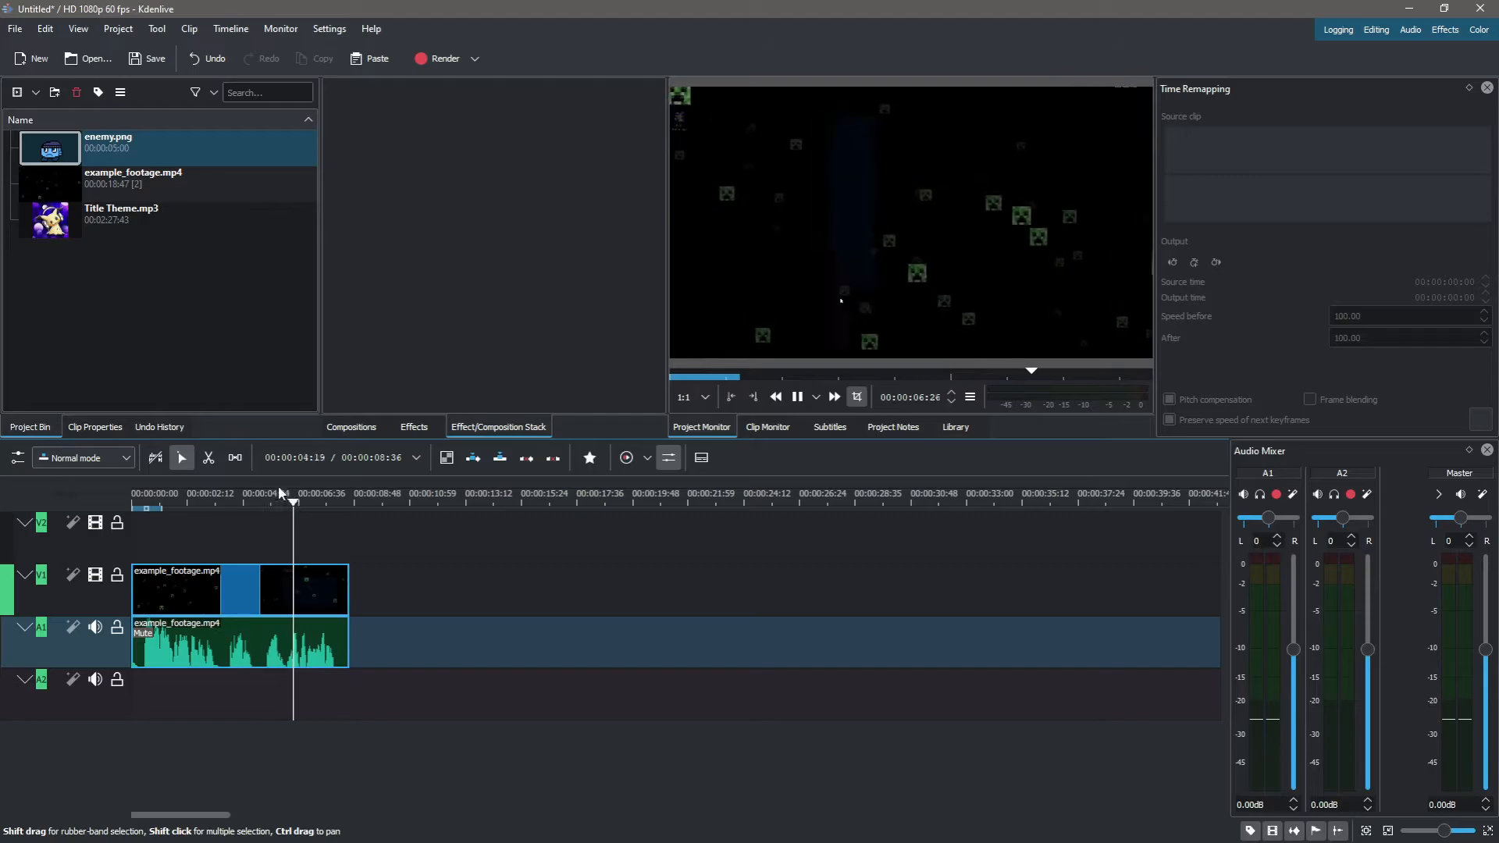
# Replace the audio clip's Mute effect with Volume (keyframable) at a gain of -100 dB and play from about 00:00:05.
pyautogui.click(327, 667)
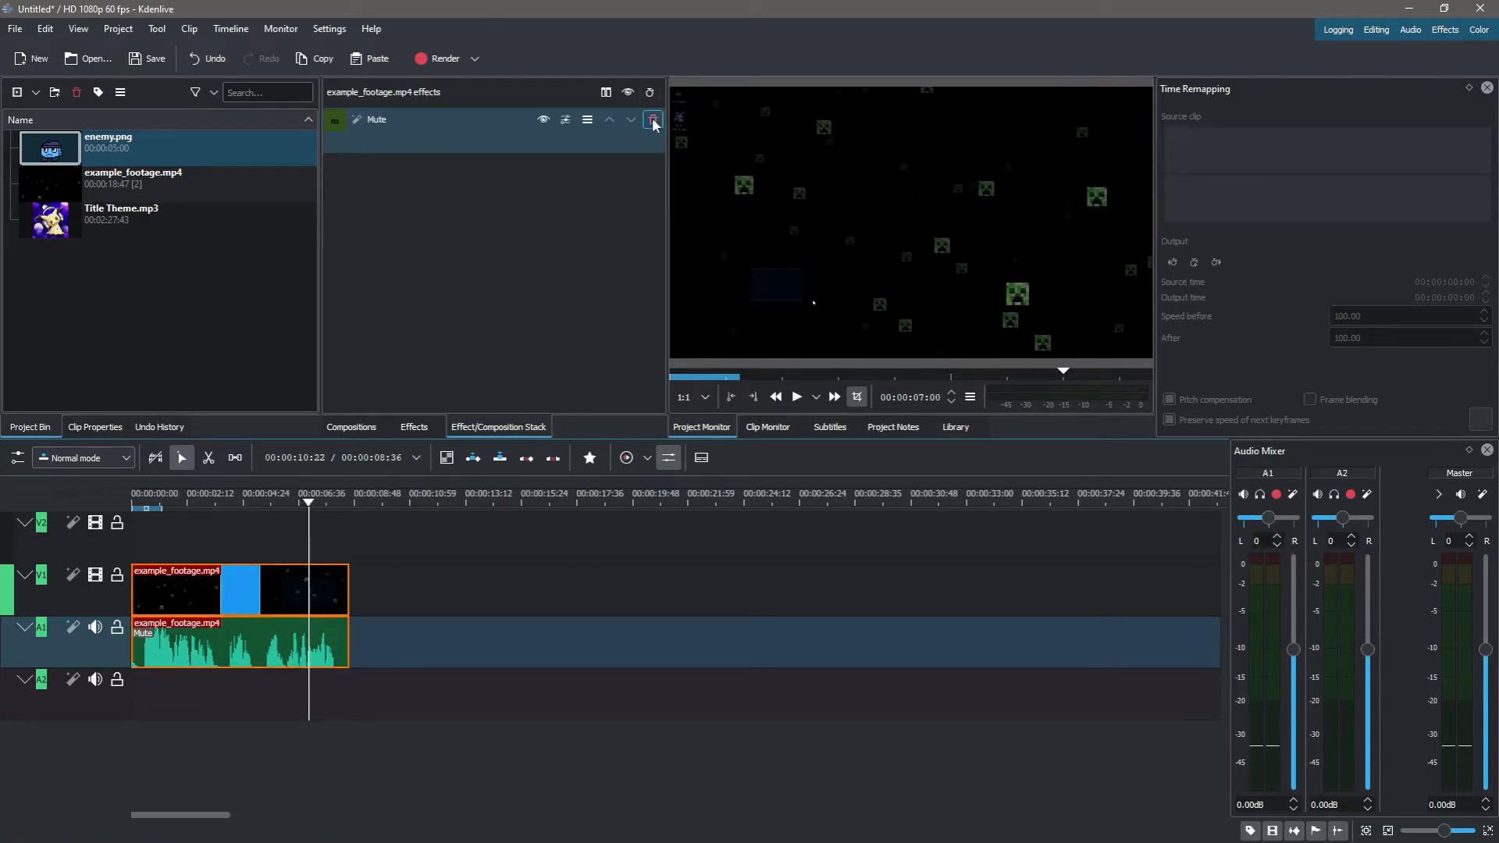
pyautogui.click(415, 429)
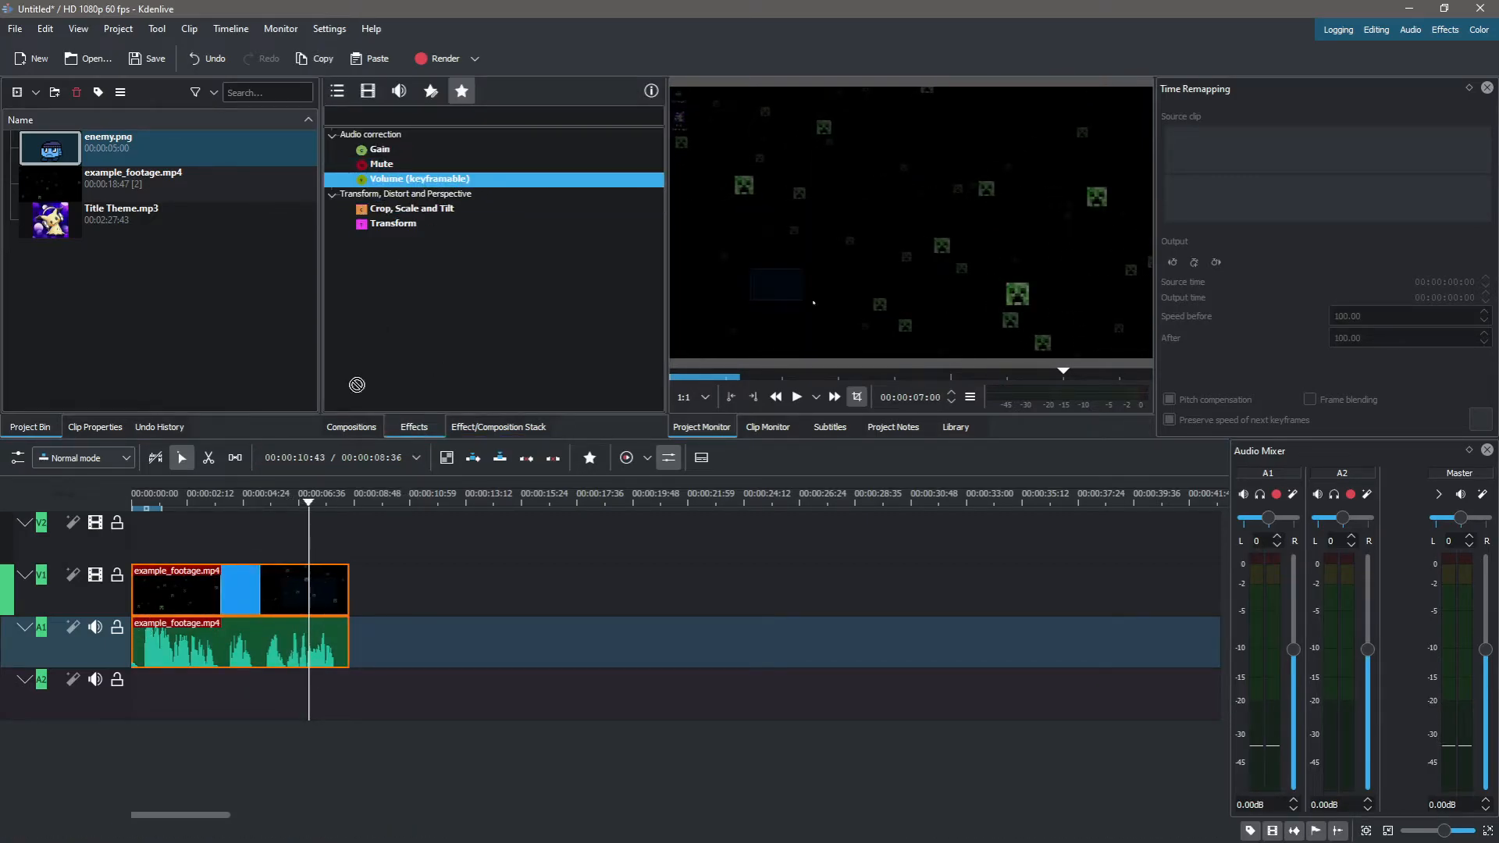
pyautogui.moveTo(296, 653); pyautogui.dragTo(301, 651)
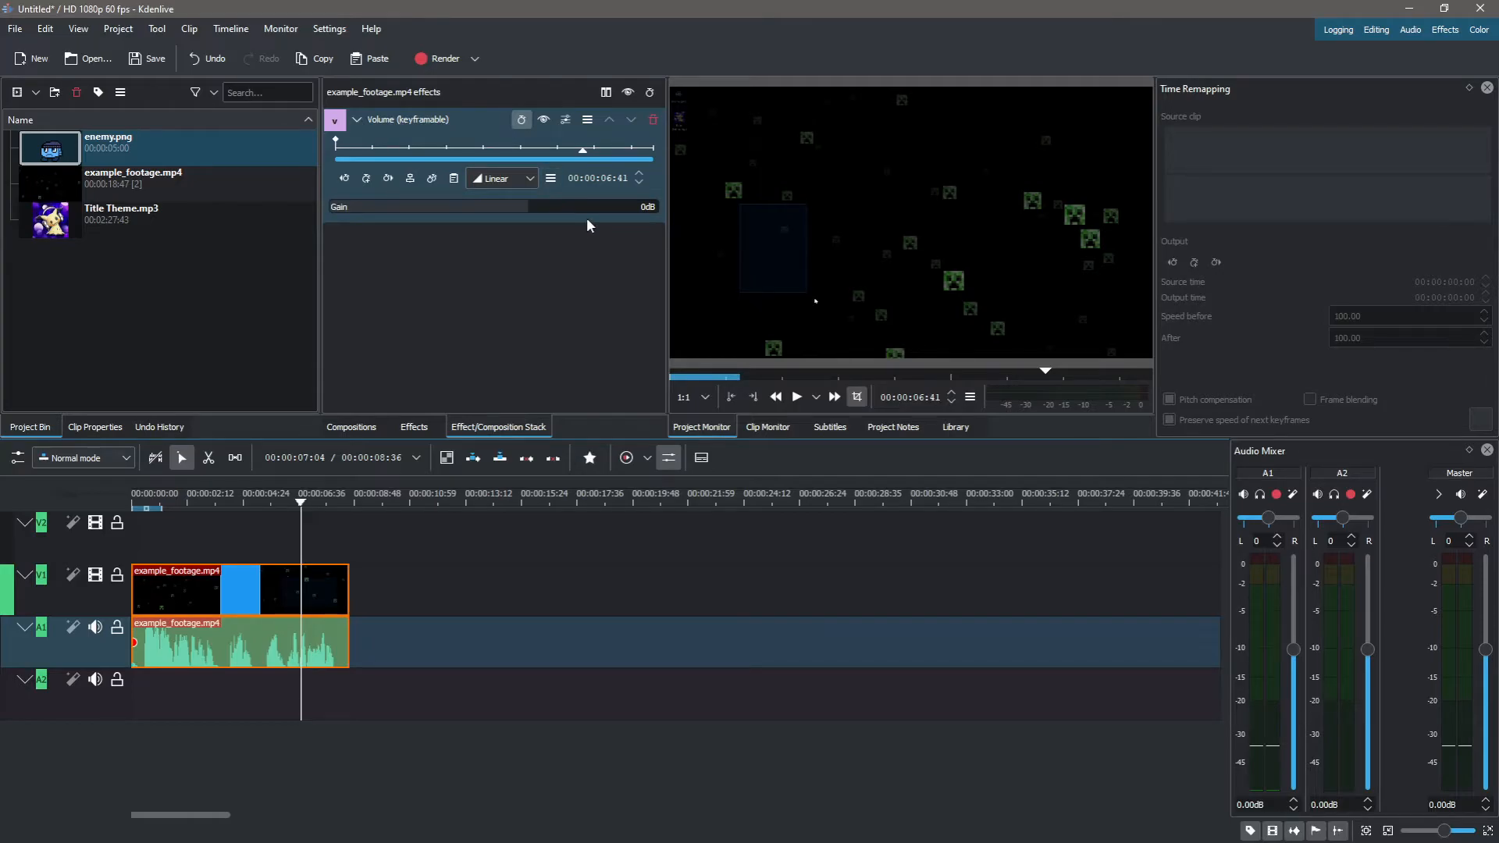
pyautogui.moveTo(532, 206); pyautogui.dragTo(351, 206)
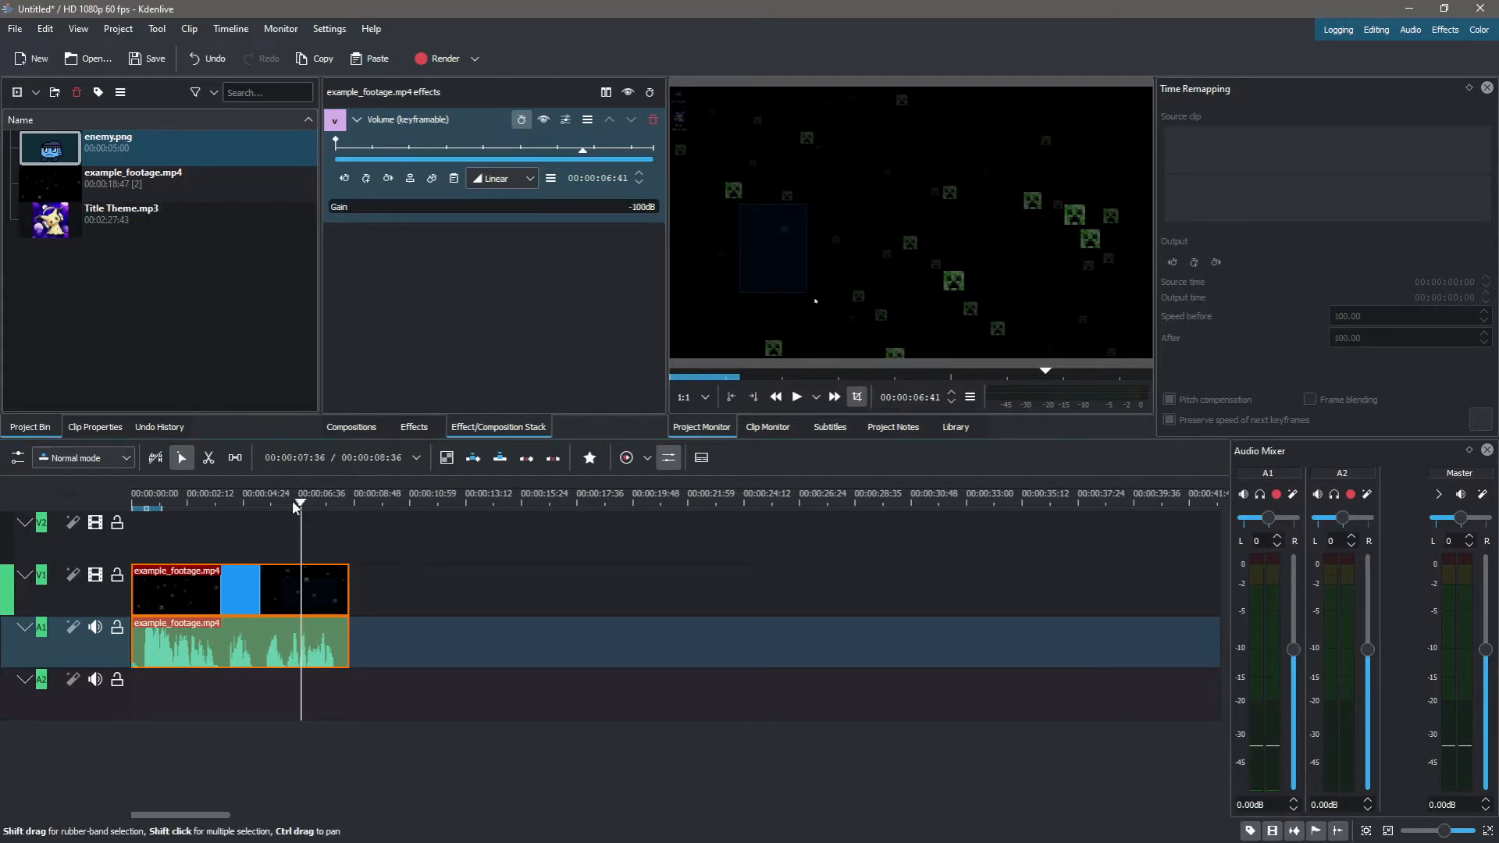
pyautogui.click(265, 555)
pyautogui.press('space')
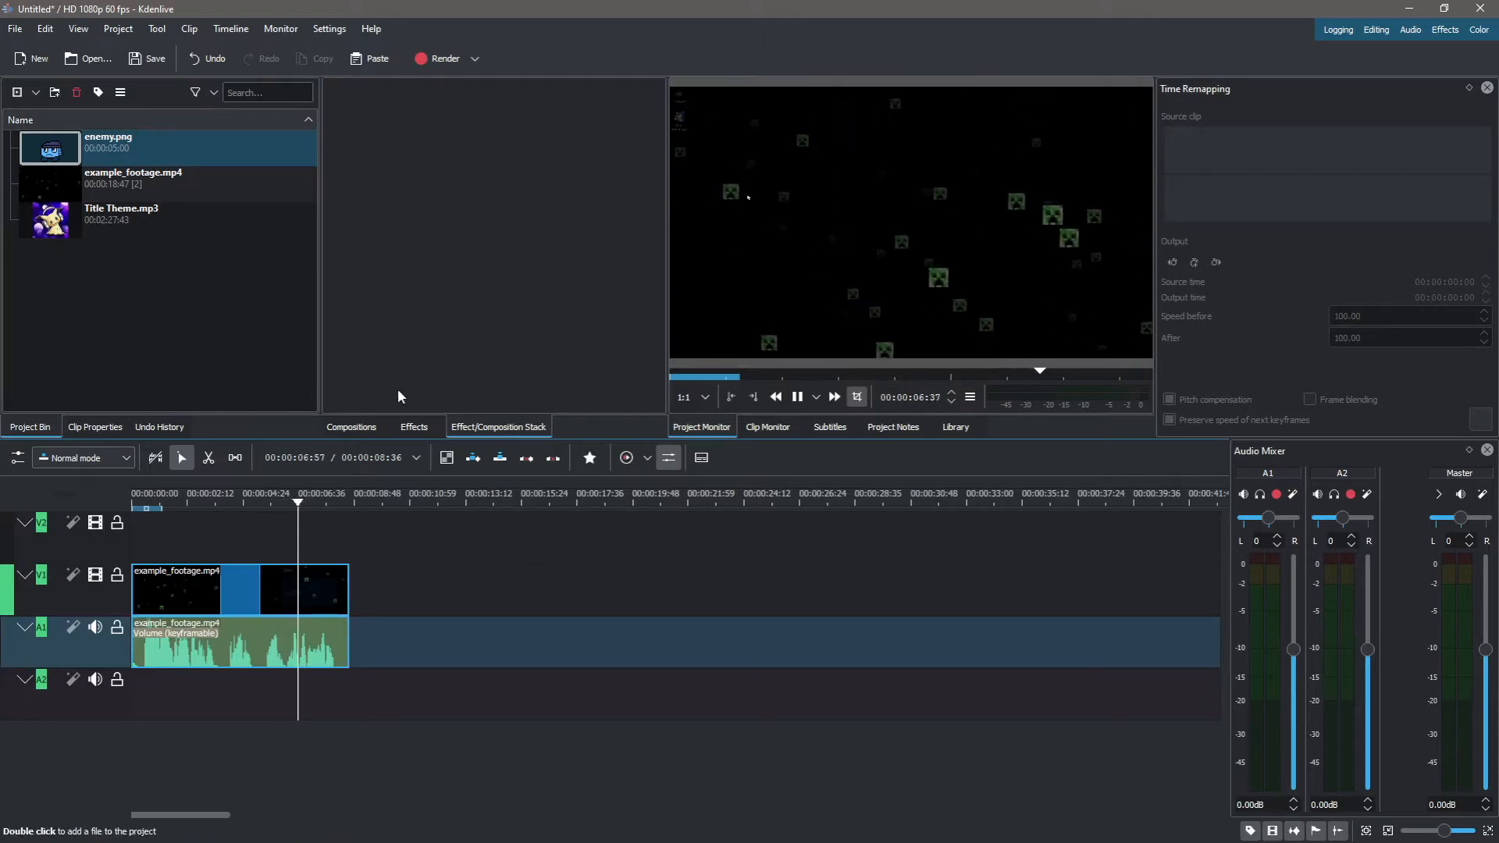
# Stop playback, raise the gain of the audio clip's Volume (keyframable) effect on A1, and play the footage again.
pyautogui.press('space')
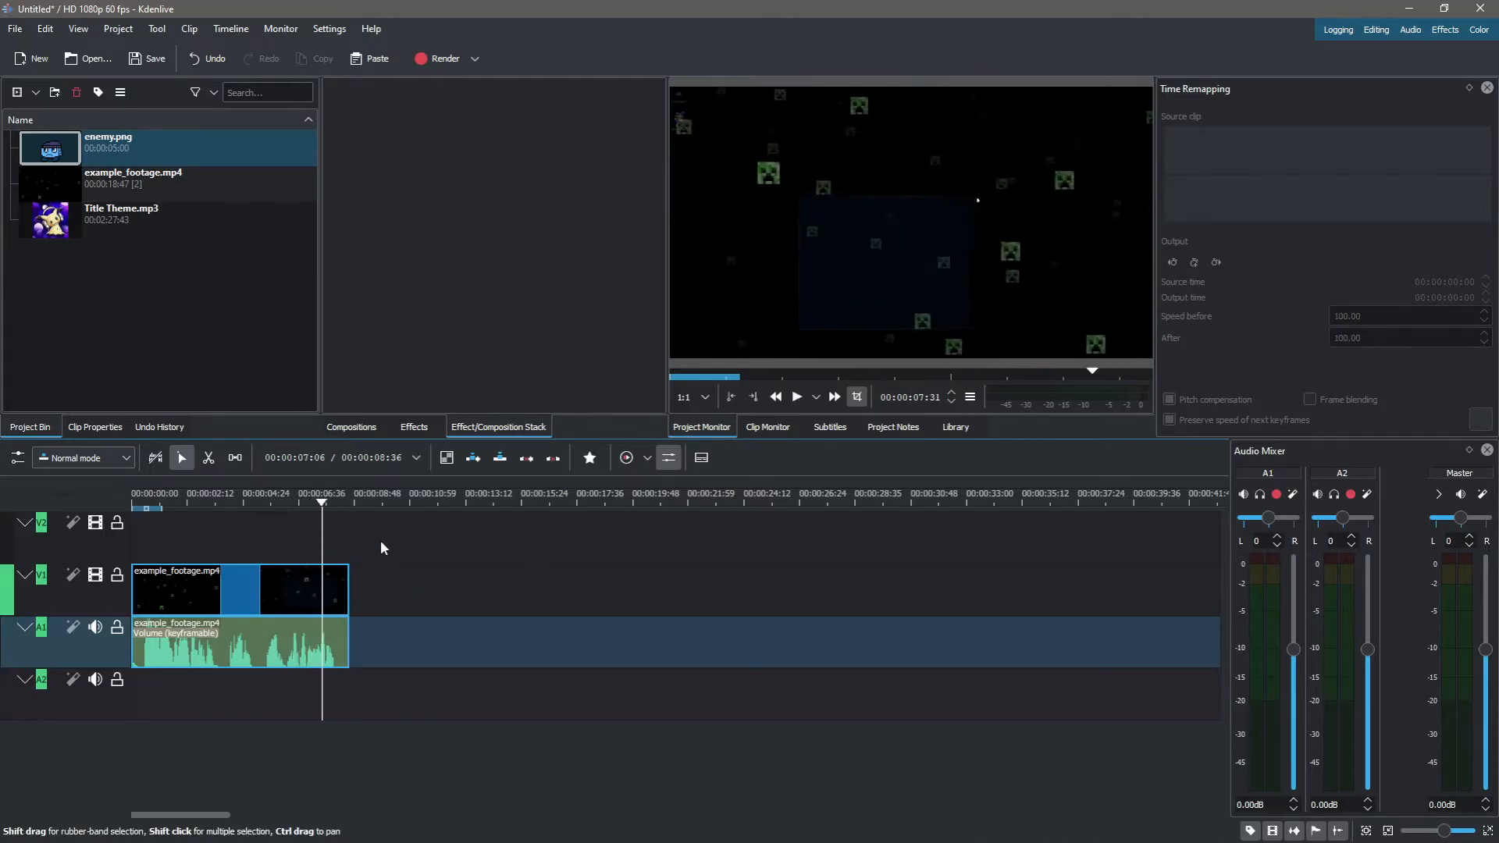
pyautogui.click(311, 636)
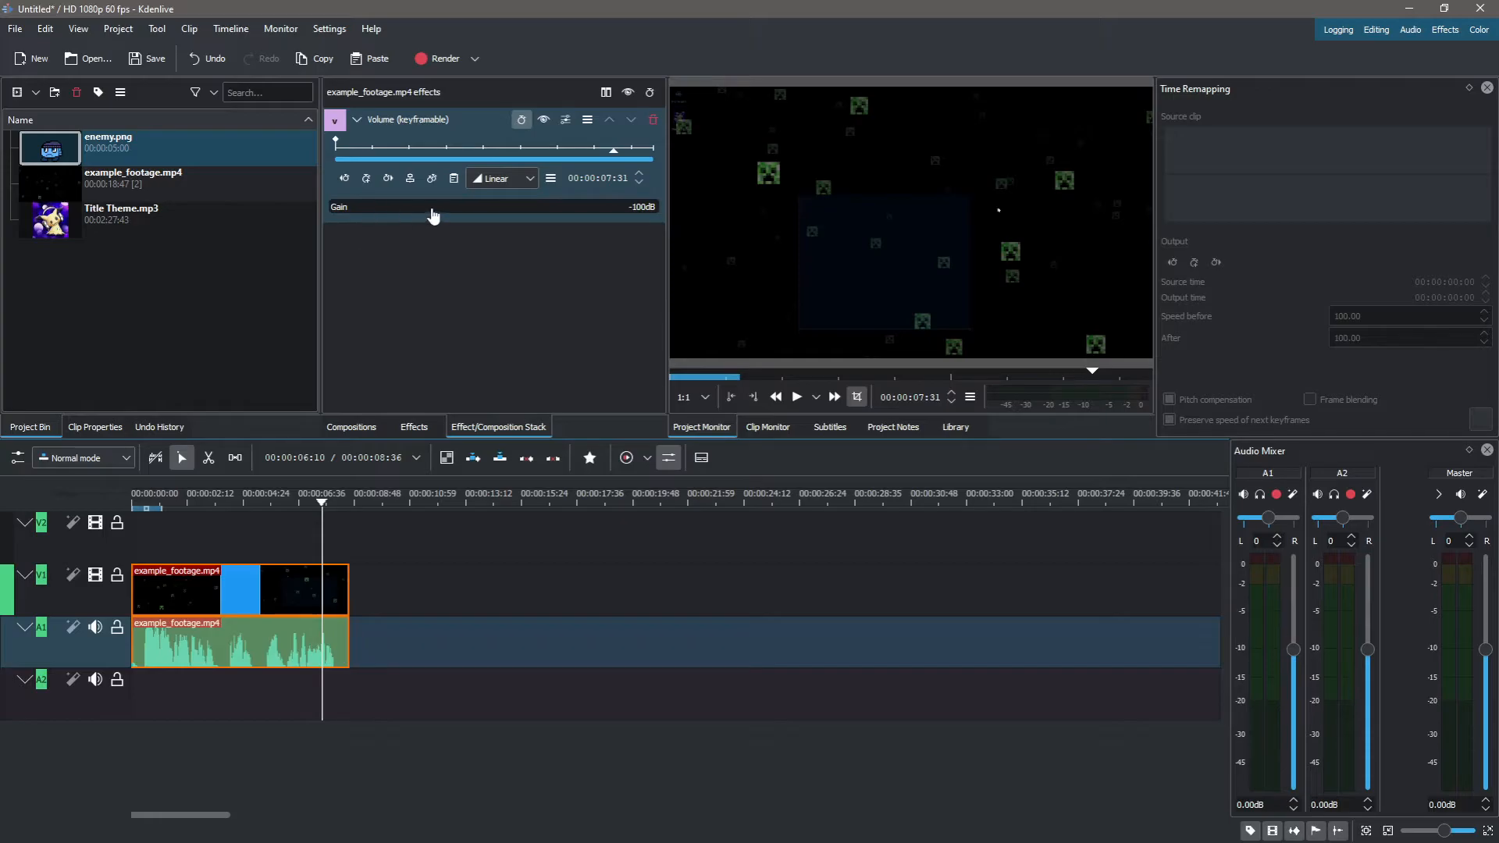
pyautogui.moveTo(428, 216); pyautogui.dragTo(464, 237)
pyautogui.click(288, 545)
pyautogui.press('space')
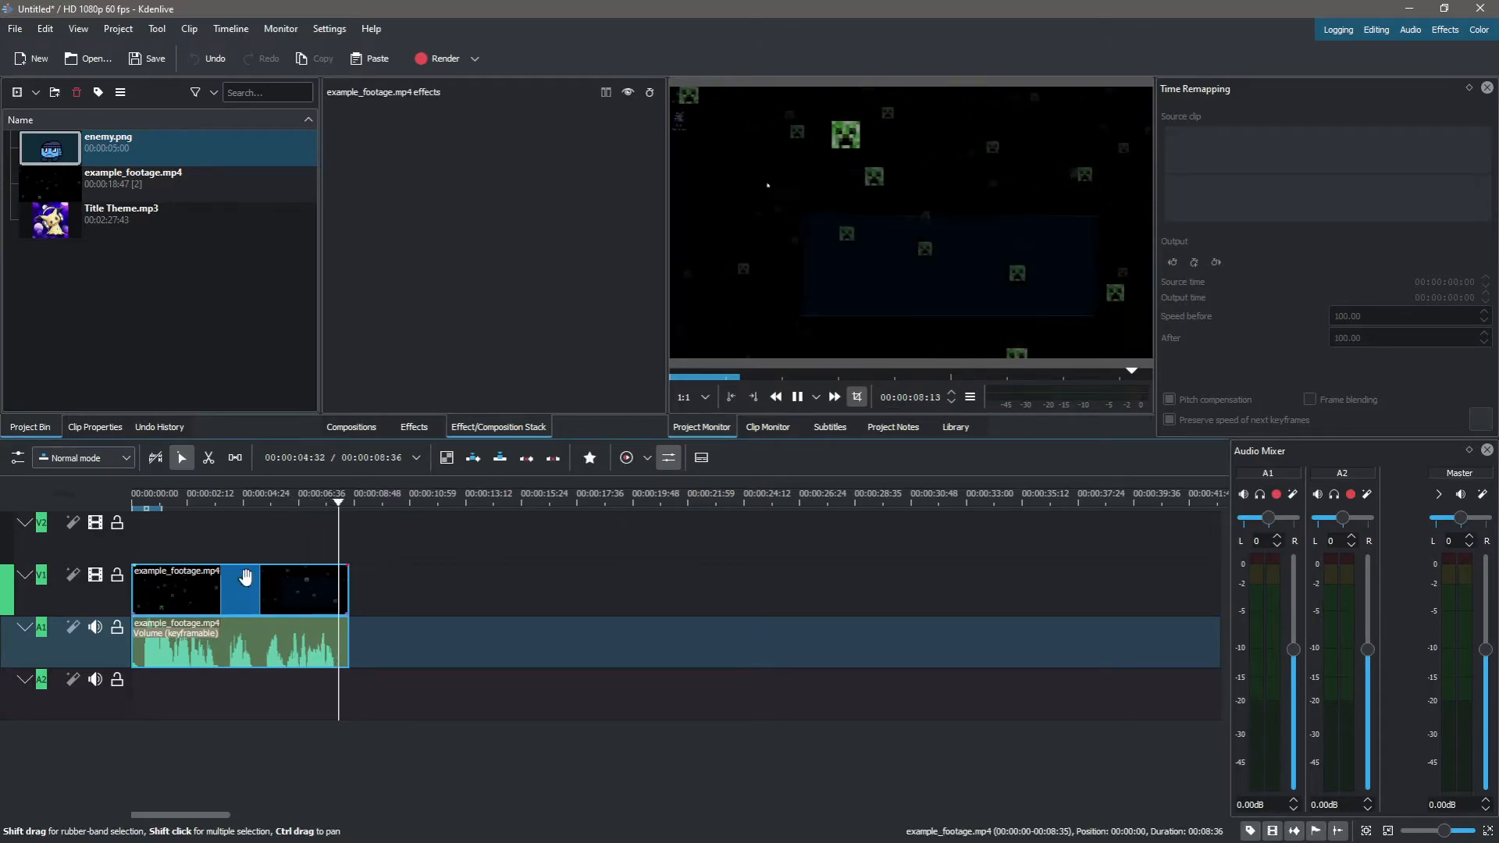
pyautogui.click(245, 580)
pyautogui.click(268, 542)
pyautogui.press('space')
# Raise the audio clip's Volume (keyframable) gain slightly further and replay the footage from about 00:00:05.
pyautogui.click(297, 625)
pyautogui.click(478, 208)
pyautogui.click(254, 549)
pyautogui.press('space')
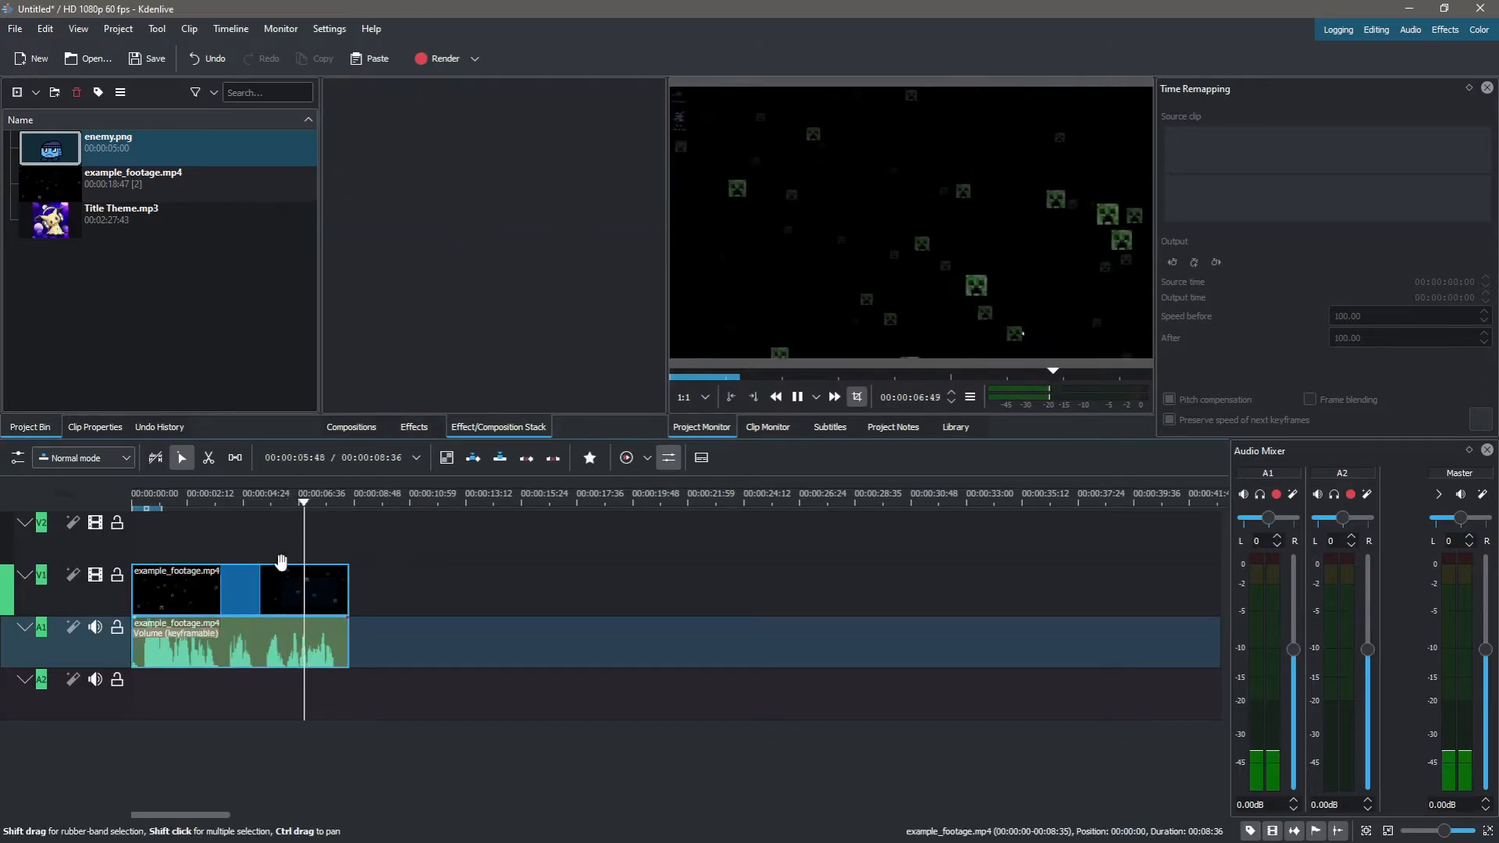
pyautogui.press('space')
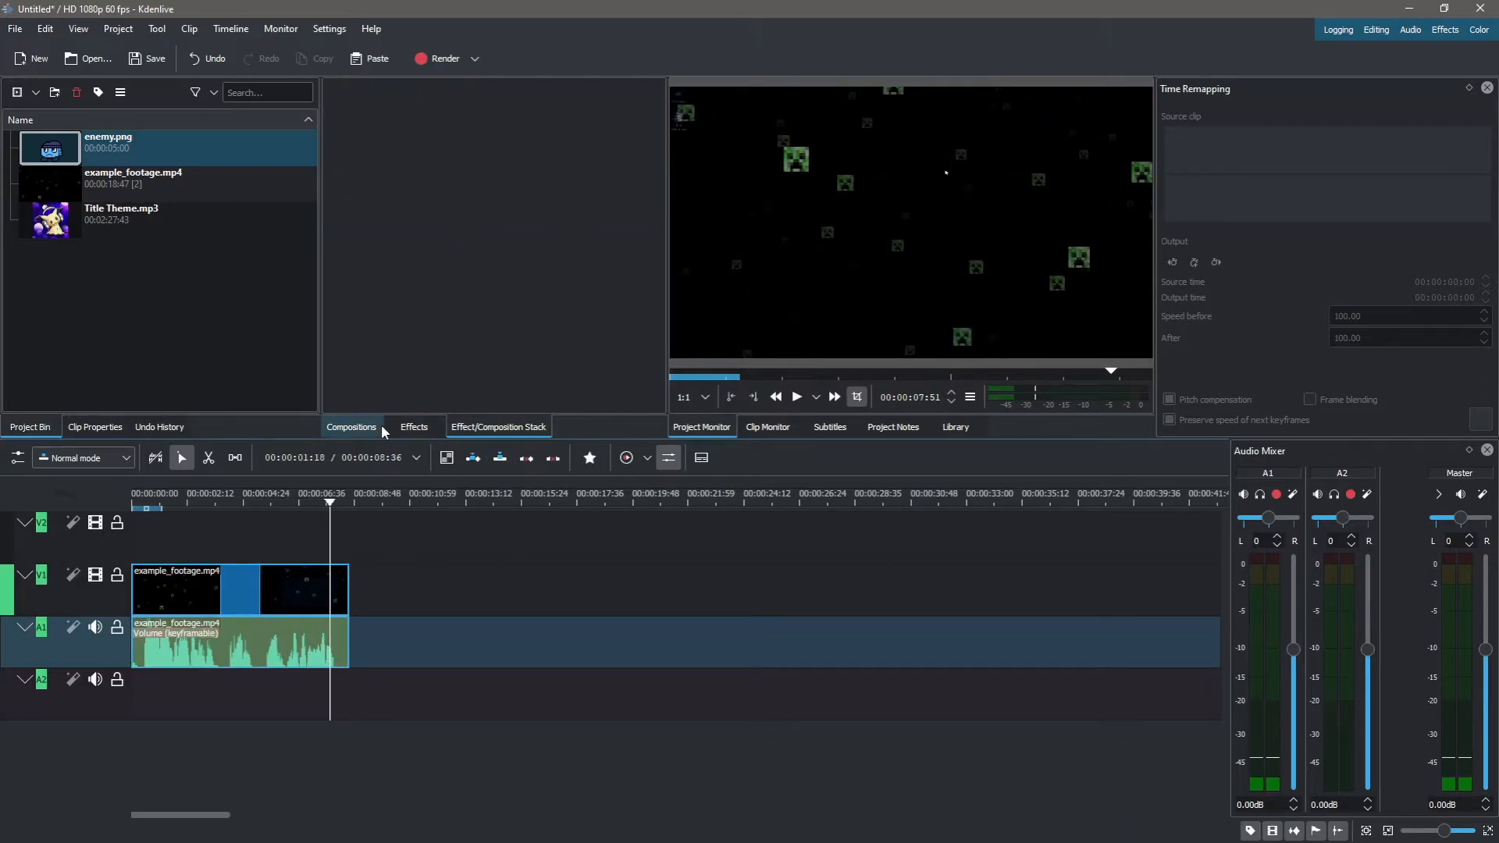
# Remove the Volume (keyframable) effect from the footage's audio on A1.
pyautogui.click(419, 430)
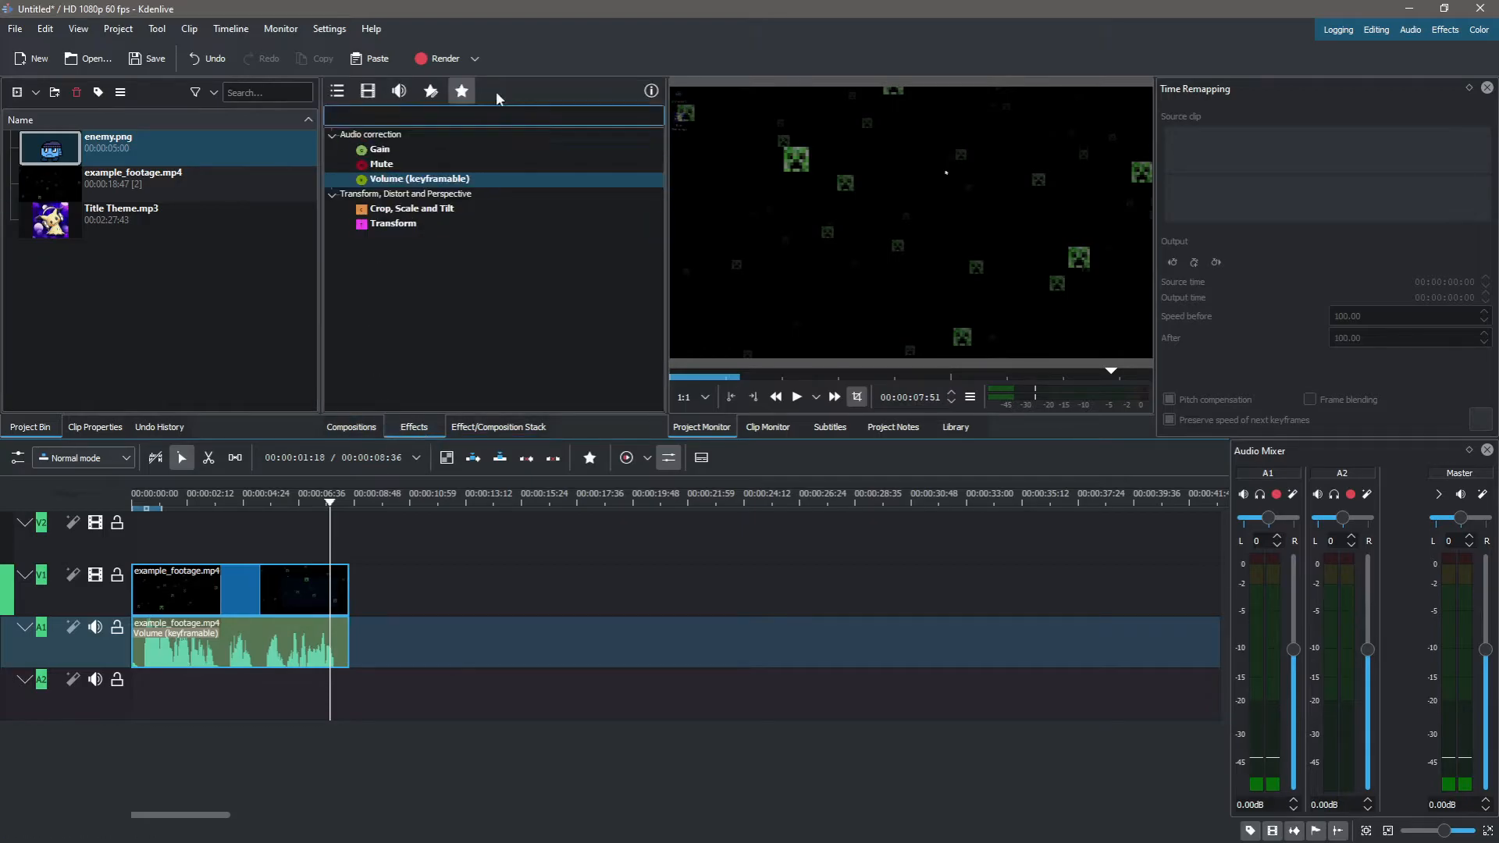
pyautogui.click(498, 427)
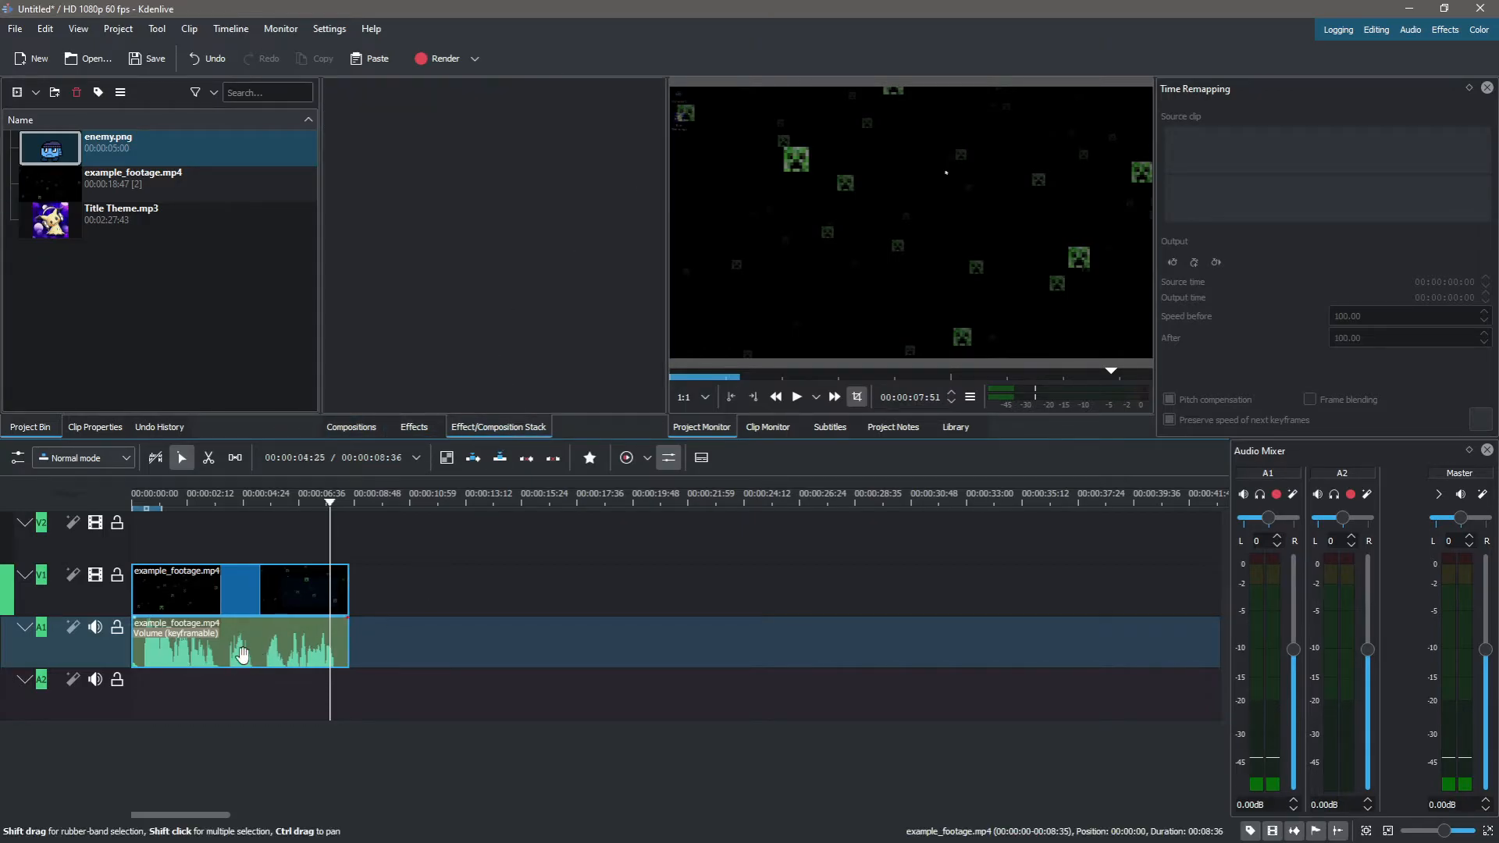
pyautogui.click(242, 654)
# Apply Crop, Scale and Tilt to the V1 footage with crop left 789, right 534, top 325 and bottom 446, and play it.
pyautogui.click(413, 427)
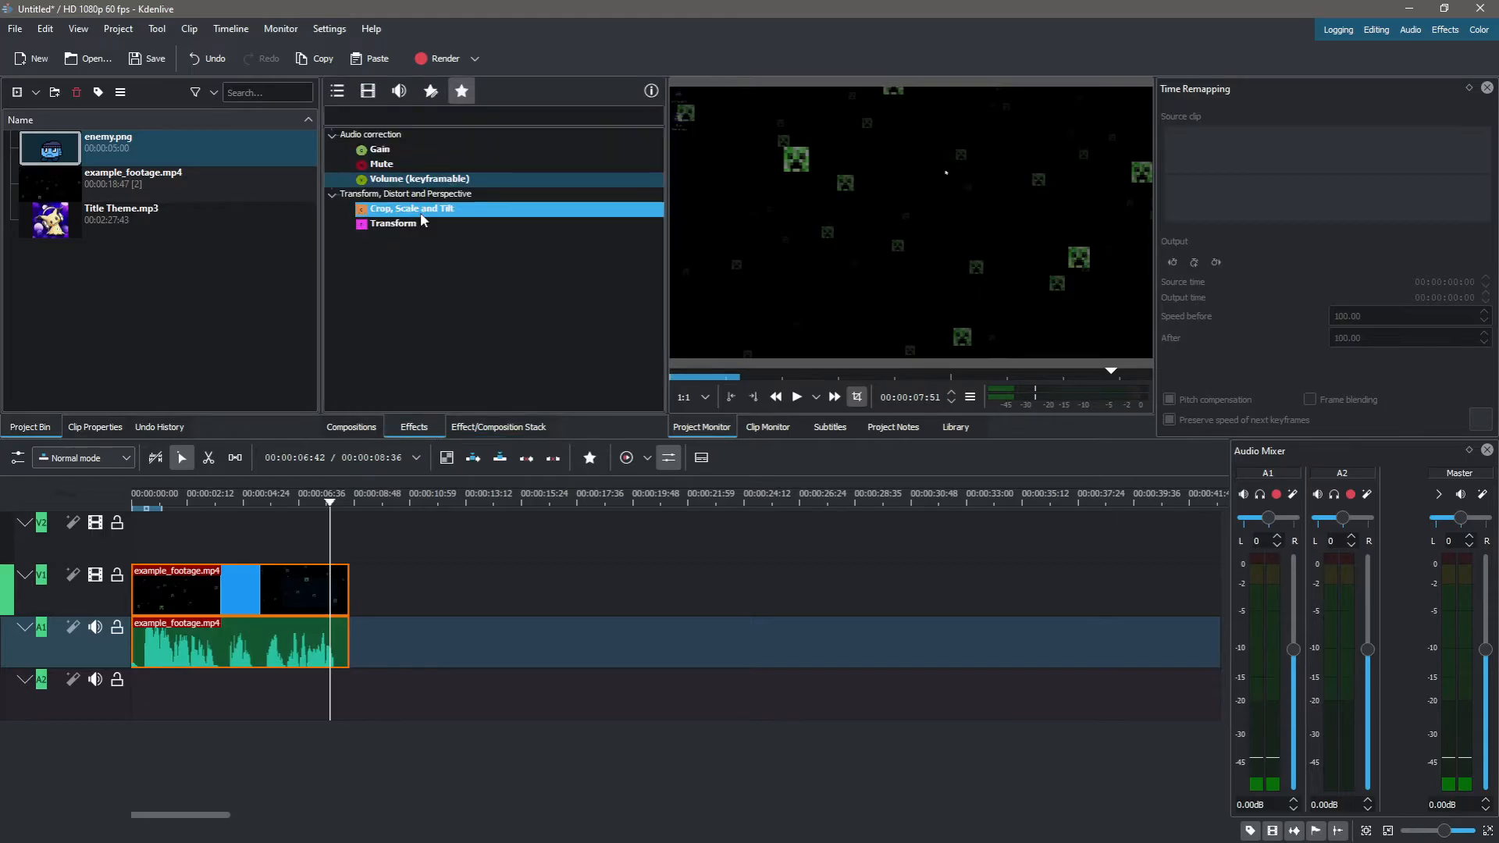
pyautogui.moveTo(301, 564); pyautogui.dragTo(274, 579)
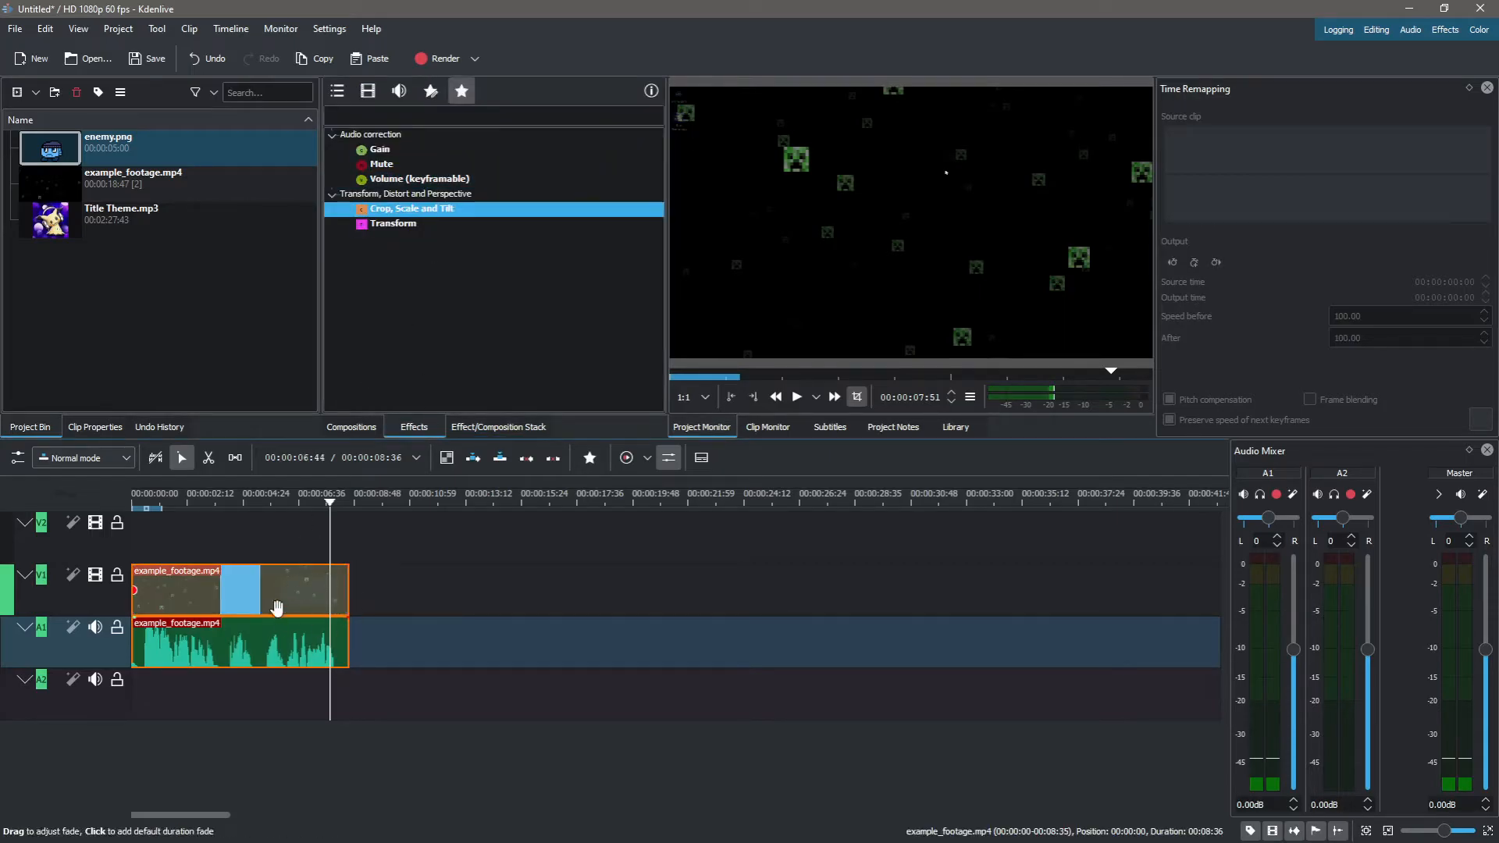
pyautogui.moveTo(377, 207); pyautogui.dragTo(455, 280)
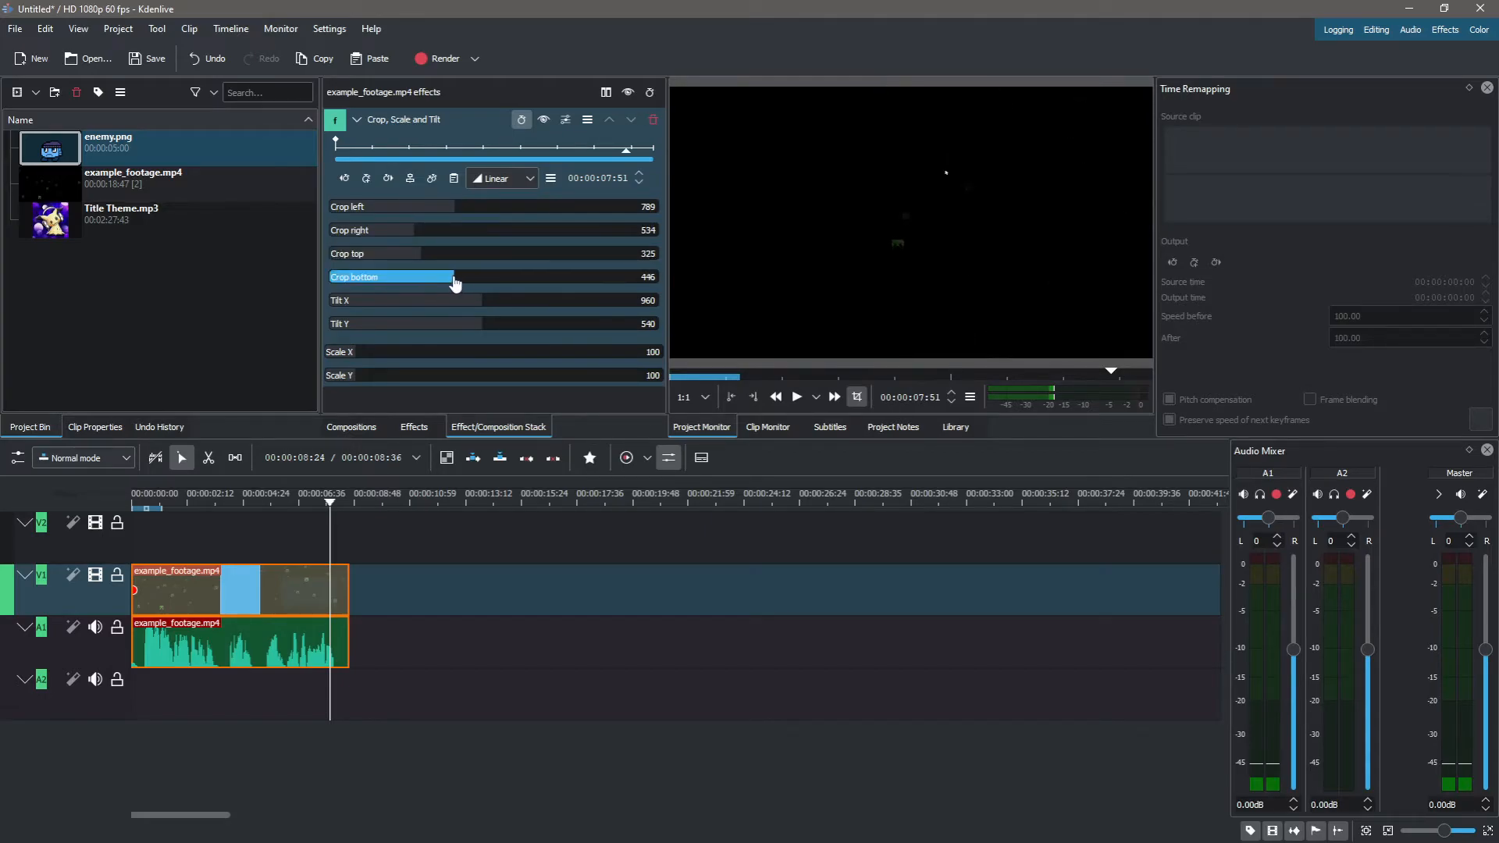
pyautogui.click(251, 558)
pyautogui.press('space')
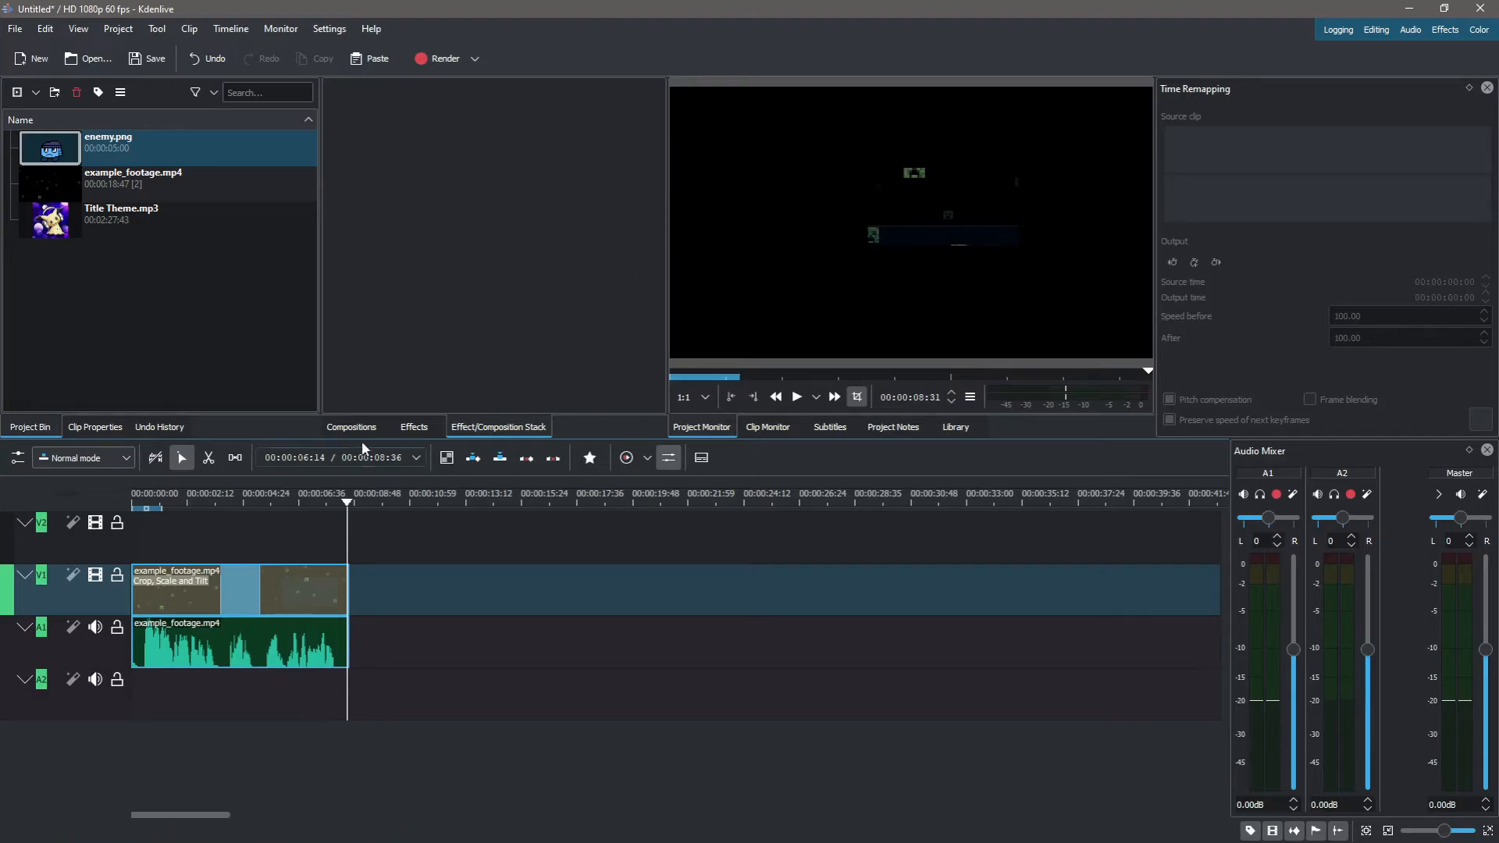
# Remove the Crop, Scale and Tilt effect from the footage on V1.
pyautogui.click(414, 427)
pyautogui.click(274, 591)
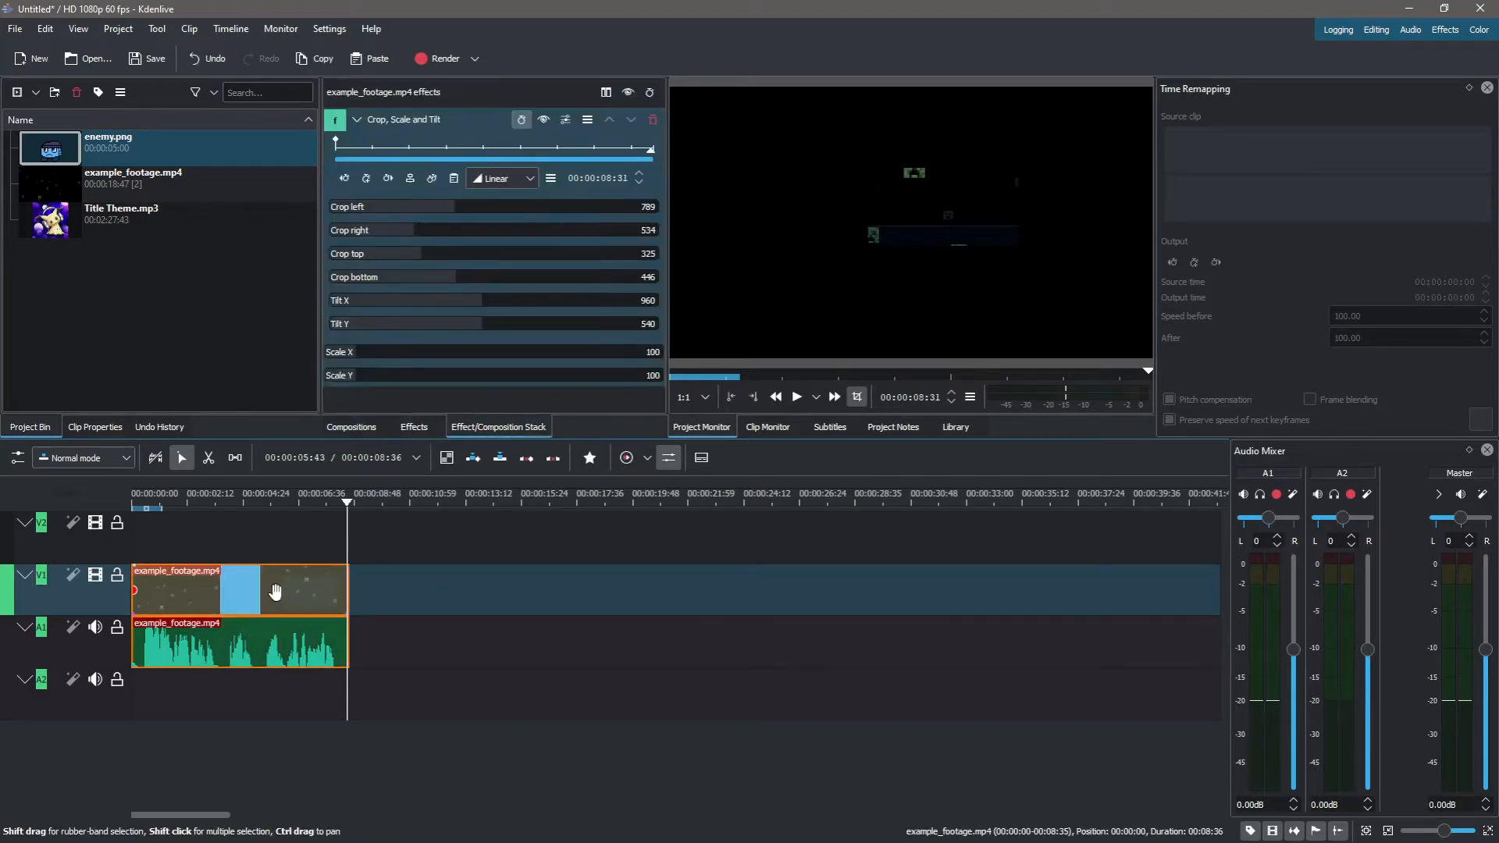
pyautogui.click(654, 133)
# Apply the favourite Transform effect to the V1 footage and resize the picture freehand in the monitor to about 2050 x 1043.
pyautogui.click(414, 427)
pyautogui.click(394, 224)
pyautogui.moveTo(247, 591); pyautogui.dragTo(273, 585)
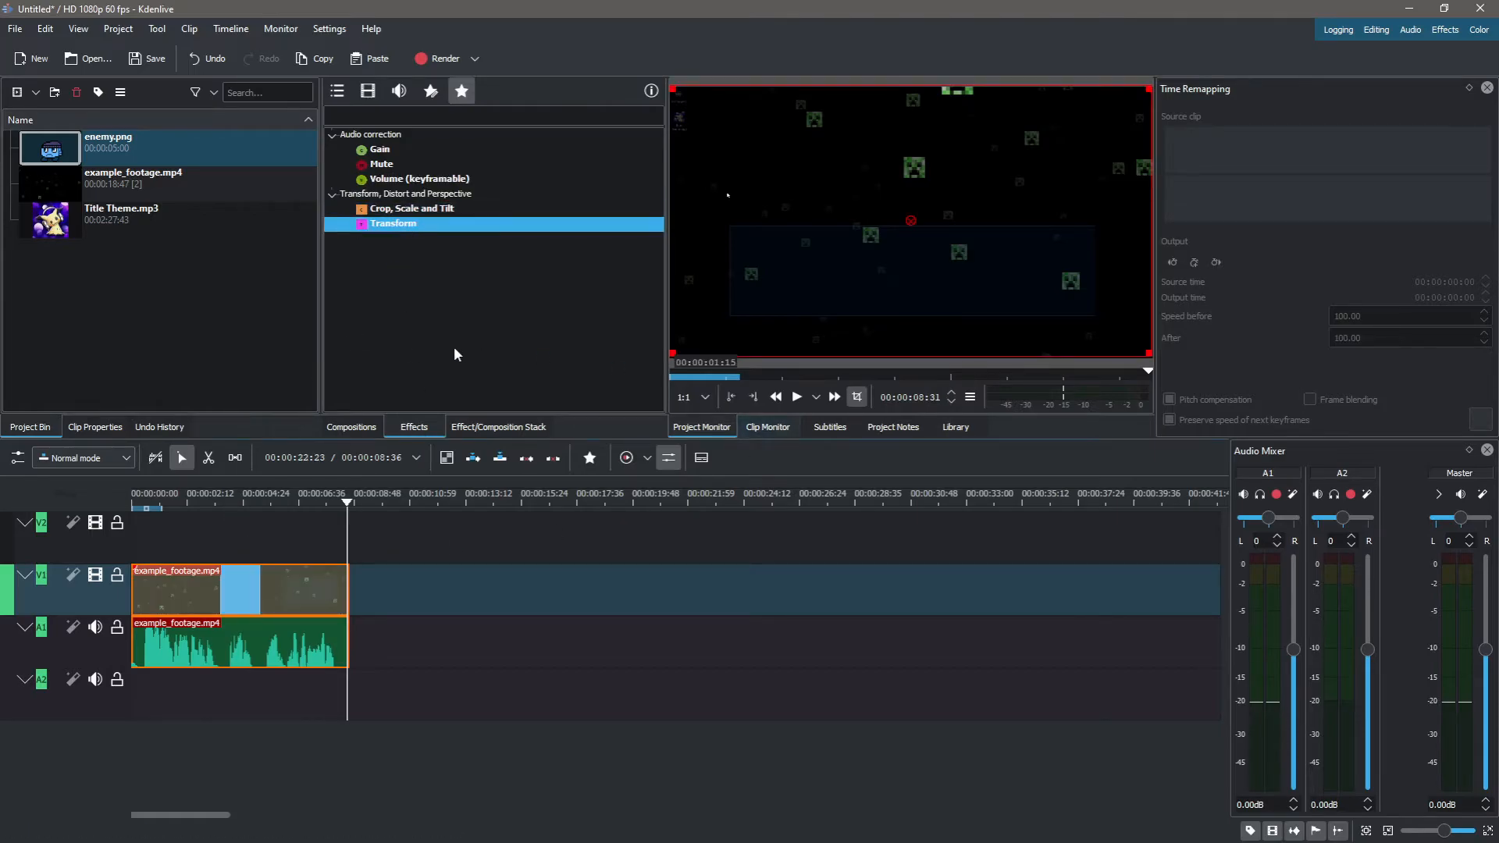
pyautogui.moveTo(675, 353); pyautogui.dragTo(963, 206)
pyautogui.moveTo(1056, 147); pyautogui.dragTo(840, 267)
pyautogui.moveTo(901, 206); pyautogui.dragTo(1155, 89)
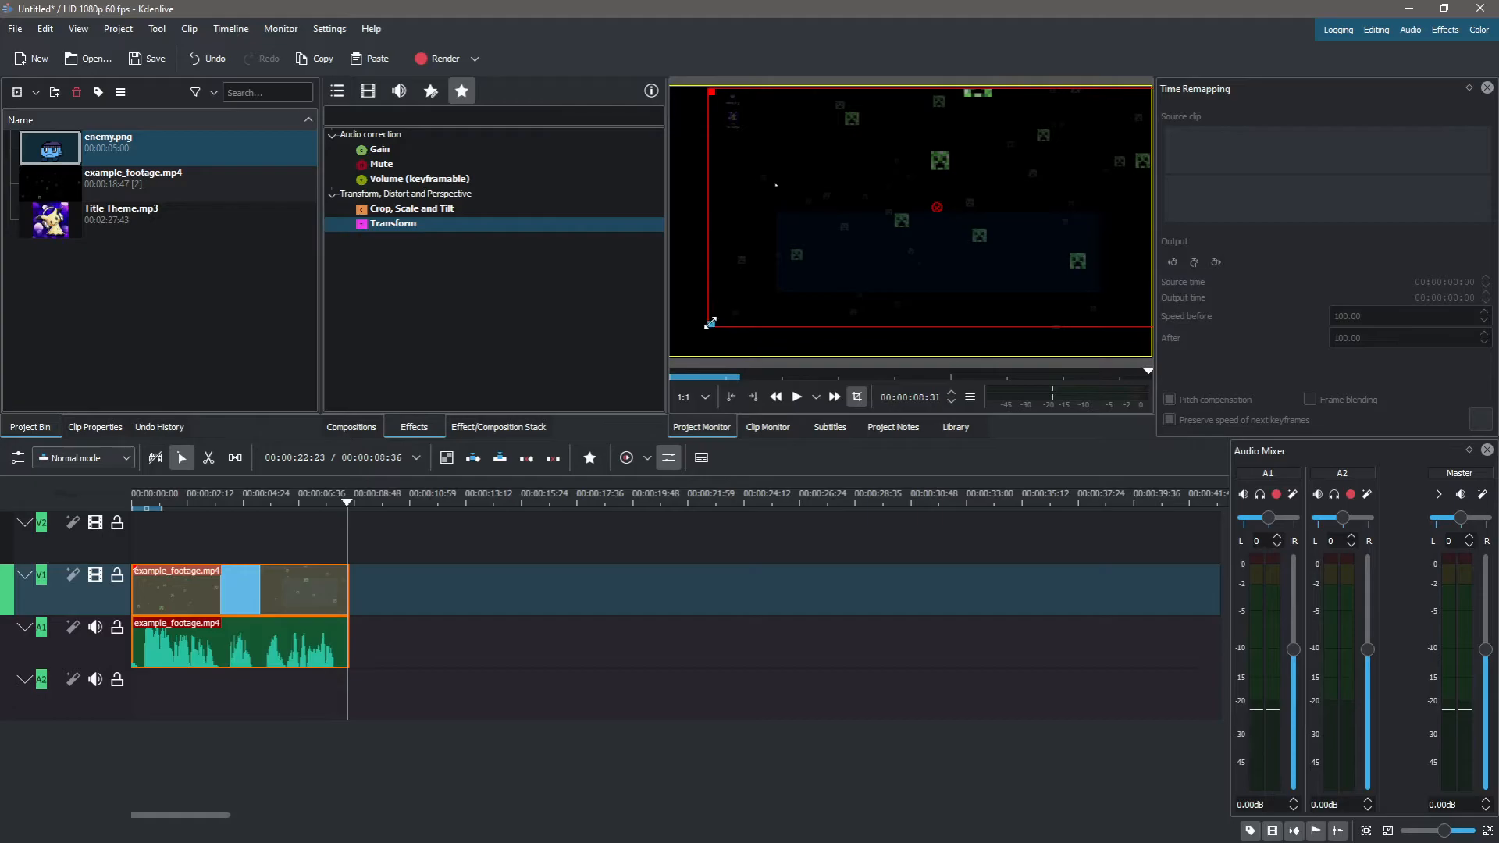
# Replace the footage's resized Transform effect on V1 with a fresh Transform effect and show its settings.
pyautogui.click(269, 594)
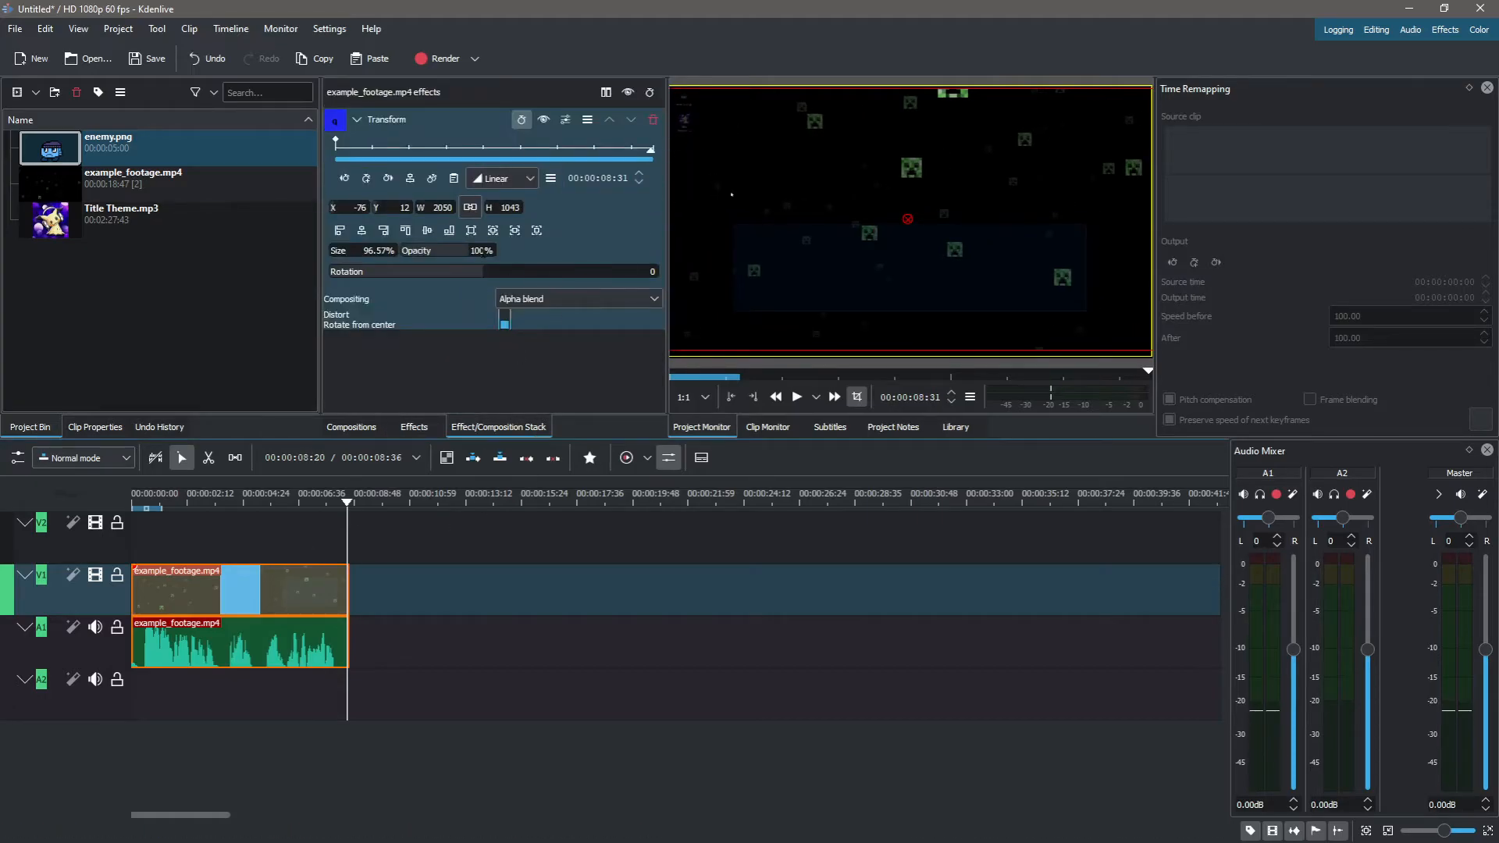
pyautogui.click(654, 119)
pyautogui.click(414, 427)
pyautogui.moveTo(394, 224); pyautogui.dragTo(270, 592)
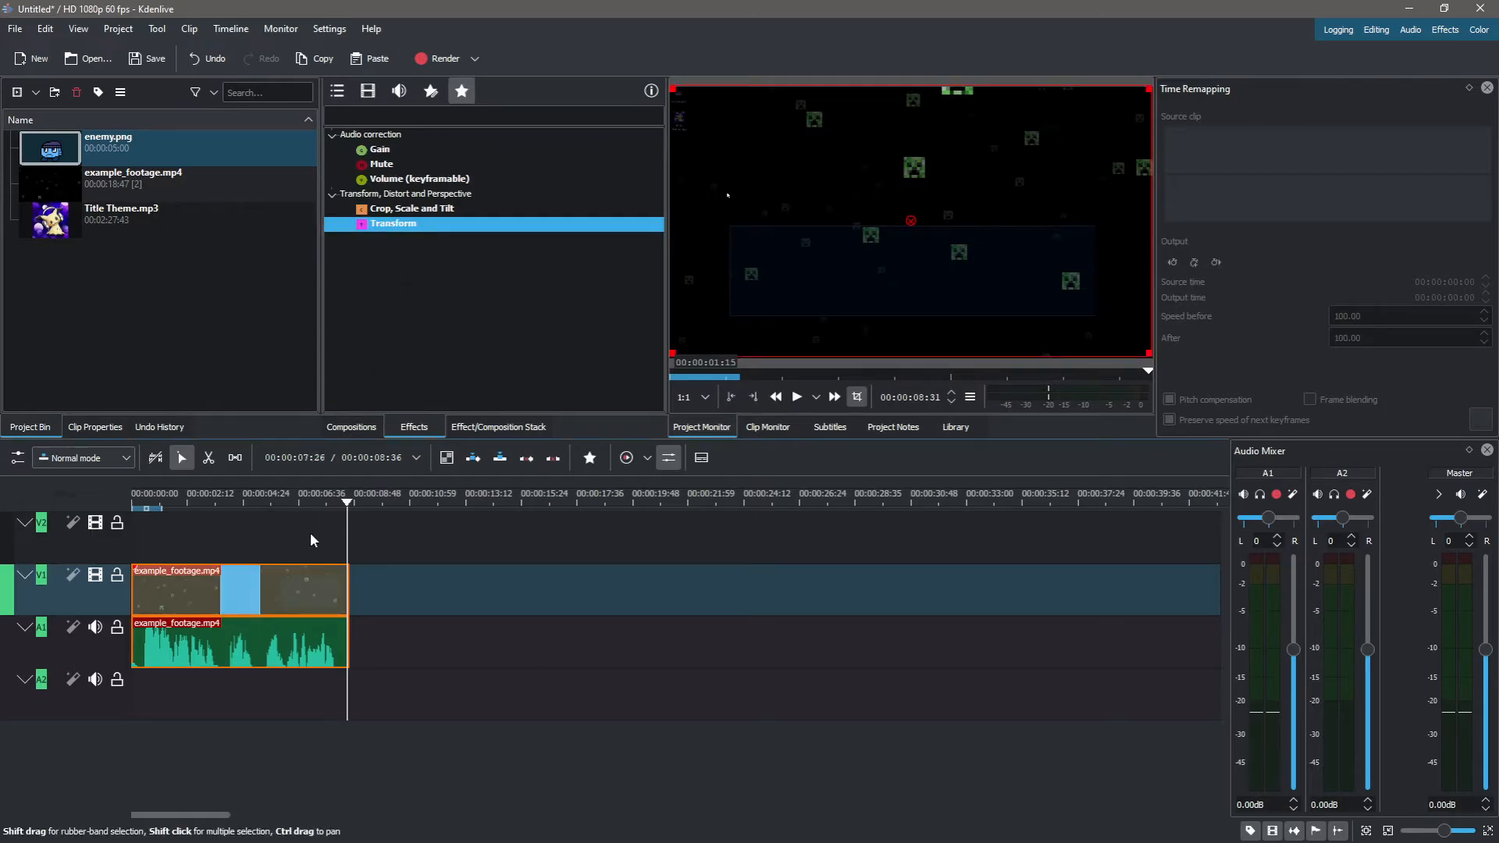
pyautogui.click(293, 591)
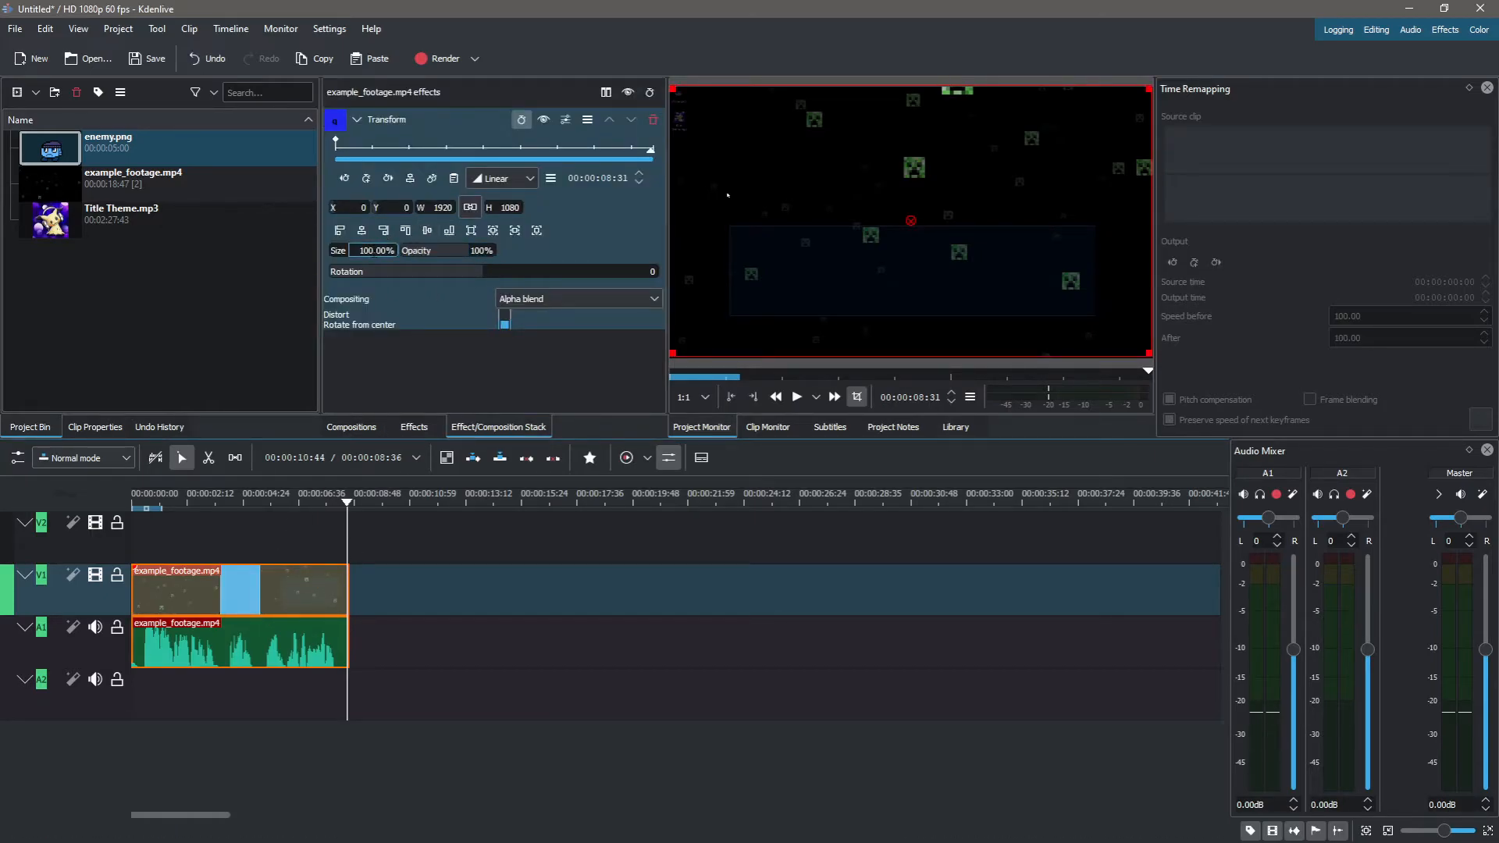
# Try scaling the footage to 400% in the Transform effect, and set the size back to 100%.
pyautogui.click(384, 250)
pyautogui.write('400')
pyautogui.press('Return')
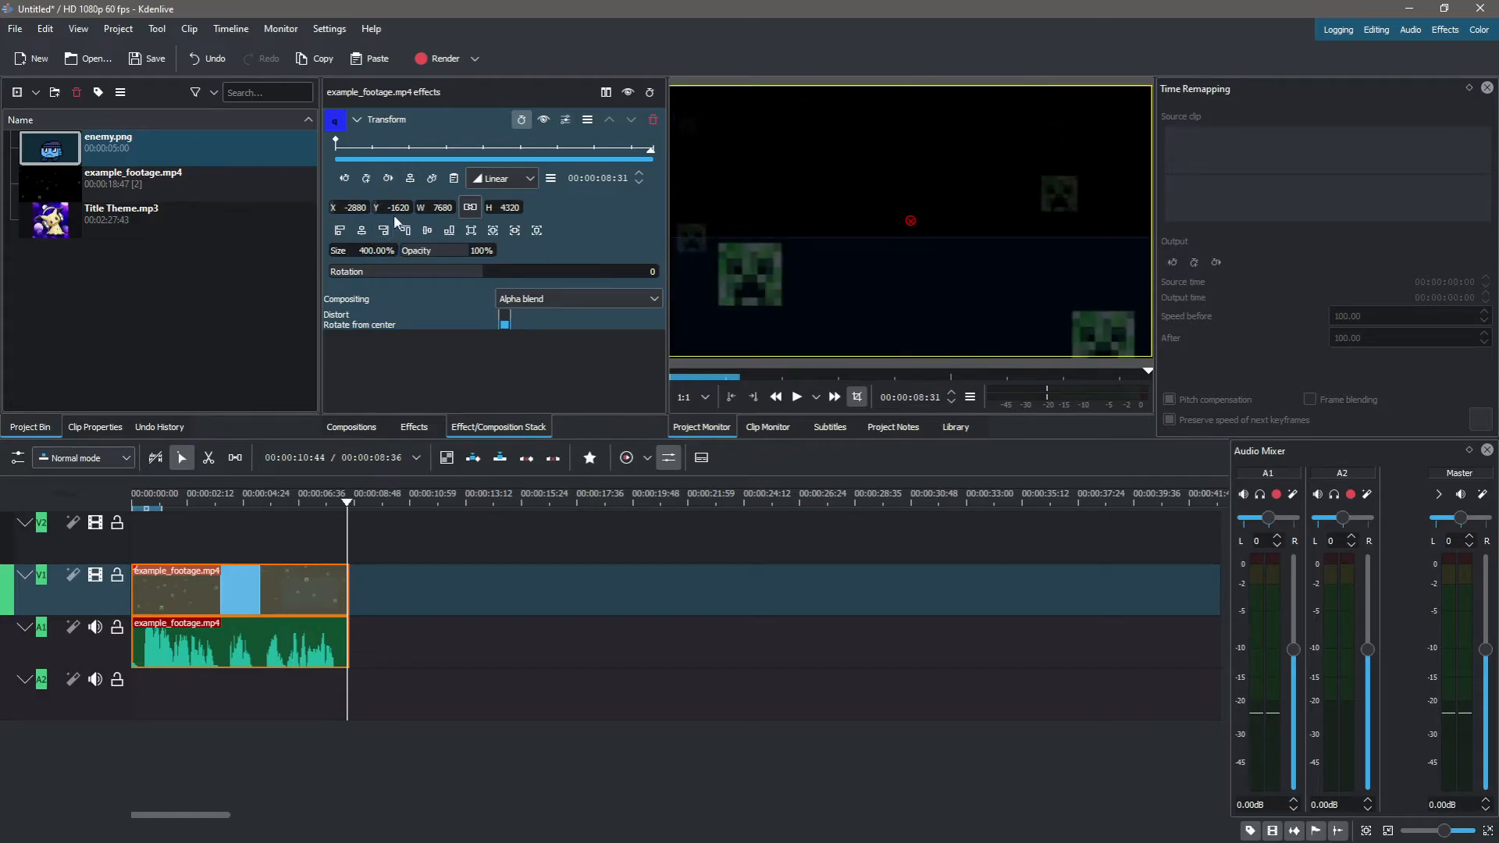
pyautogui.click(377, 249)
pyautogui.write('100')
pyautogui.press('Return')
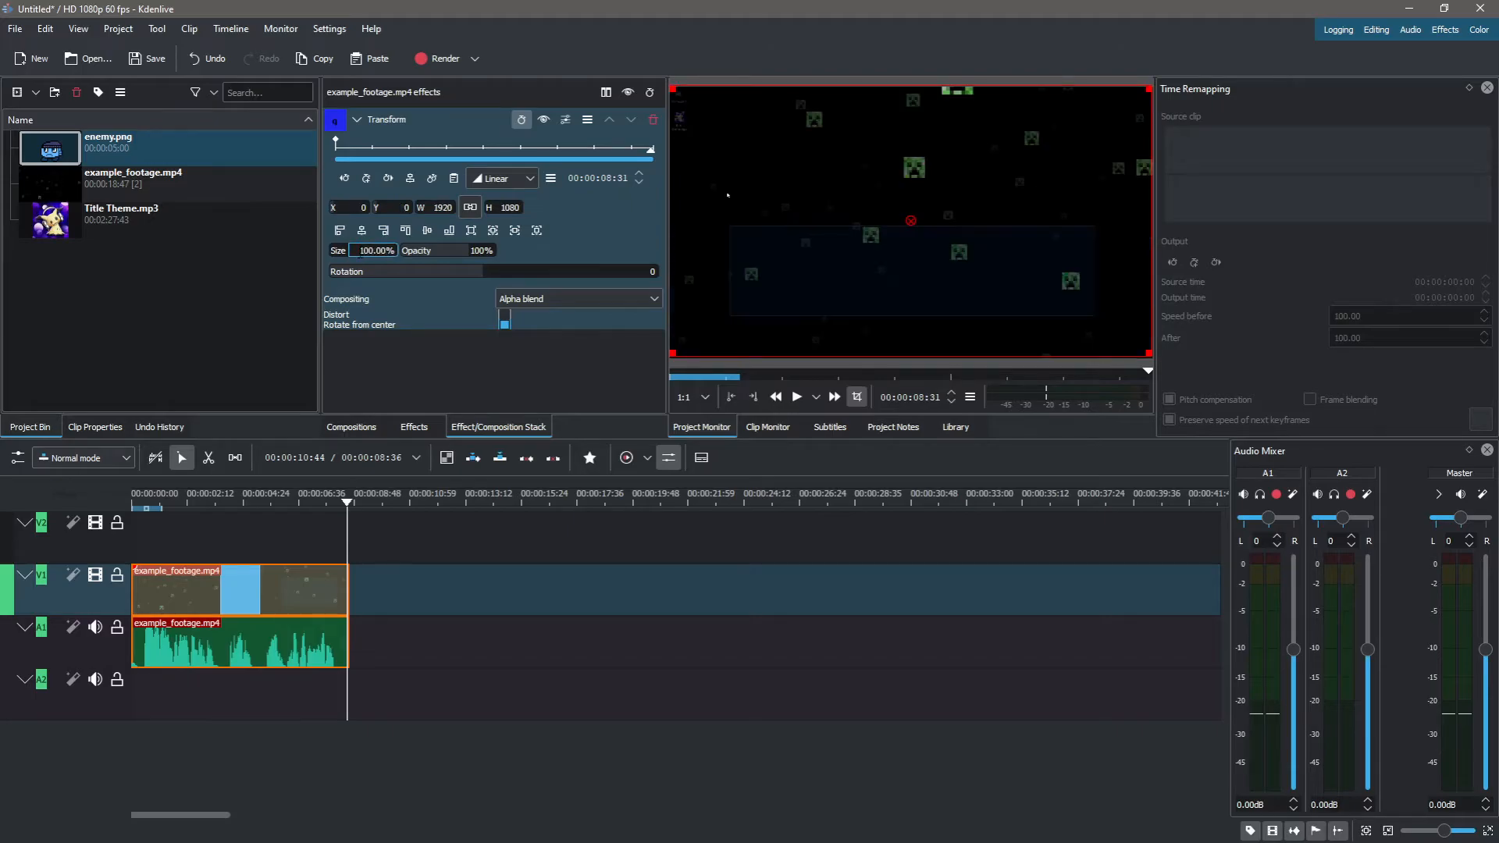
# Shift the footage horizontally to X 100 in the Transform effect and return X to 0.
pyautogui.click(353, 211)
pyautogui.write('100')
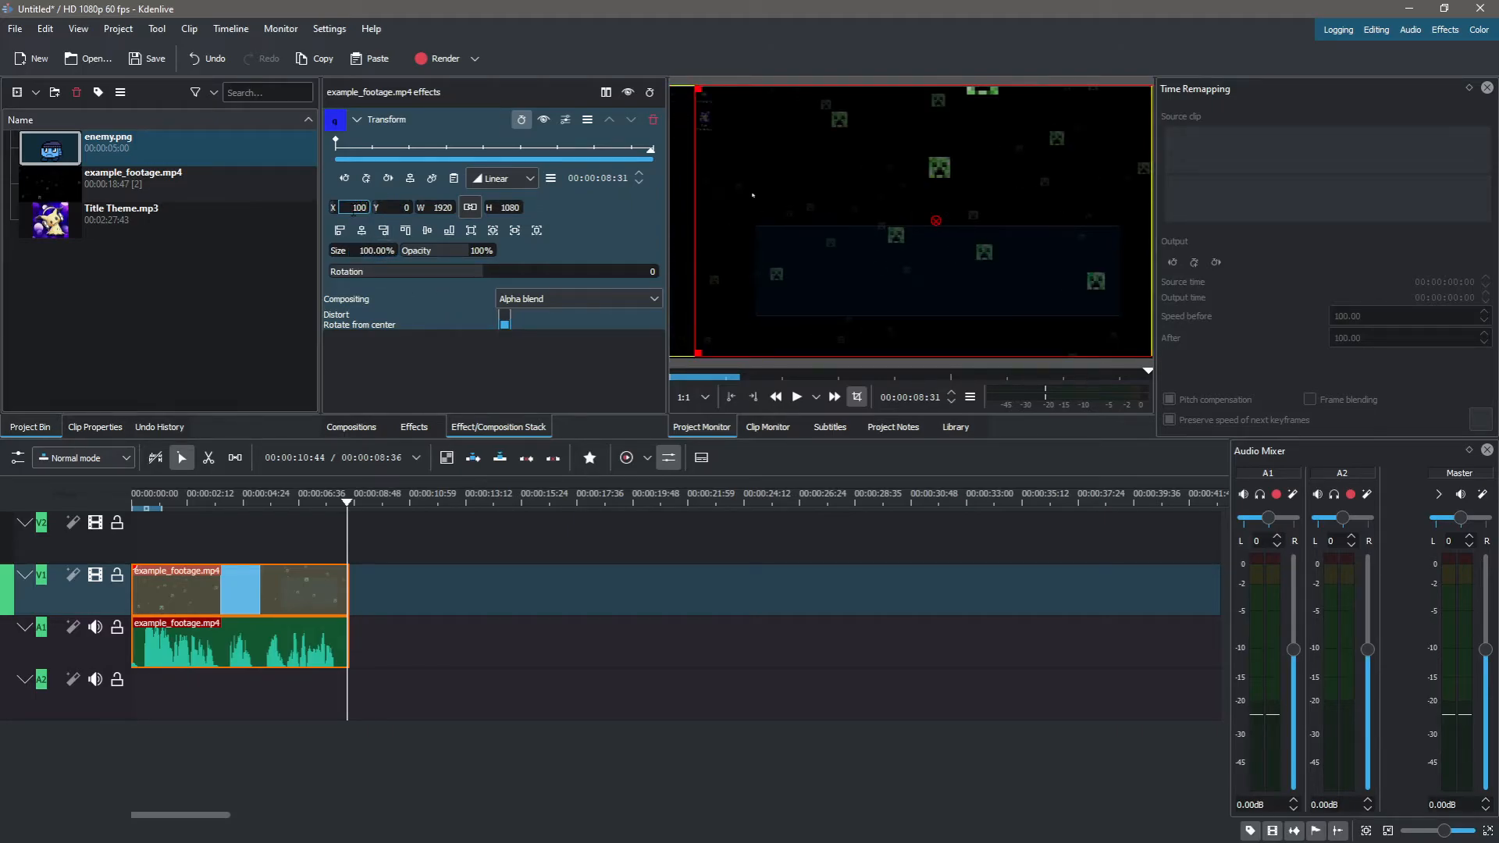
pyautogui.click(355, 209)
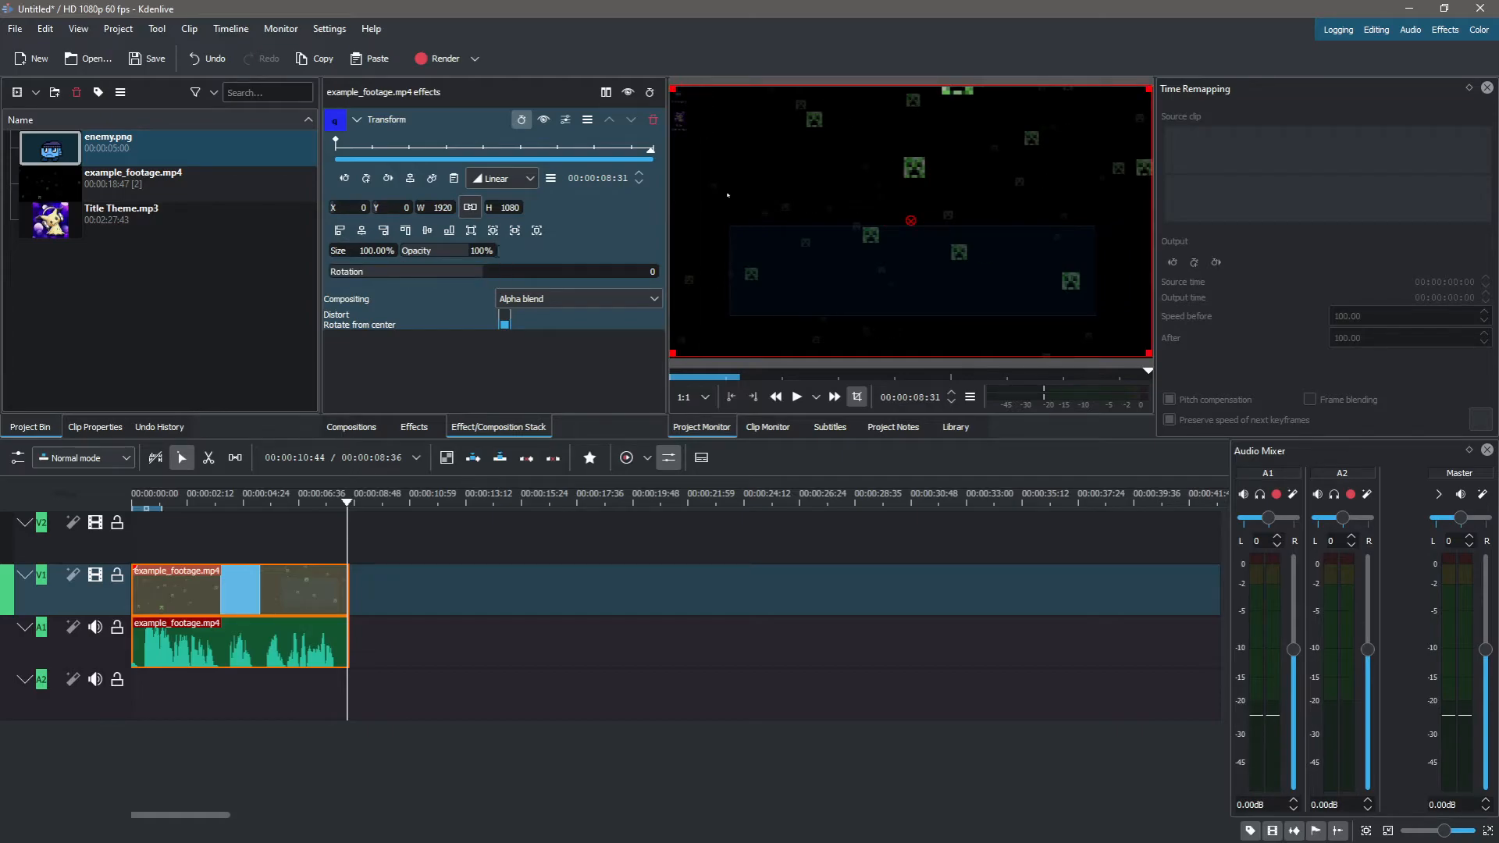
pyautogui.press('Return')
# Set the Transform rotation of the V1 footage to 159 and play the rotated footage from about 00:00:05.
pyautogui.moveTo(484, 273); pyautogui.dragTo(532, 281)
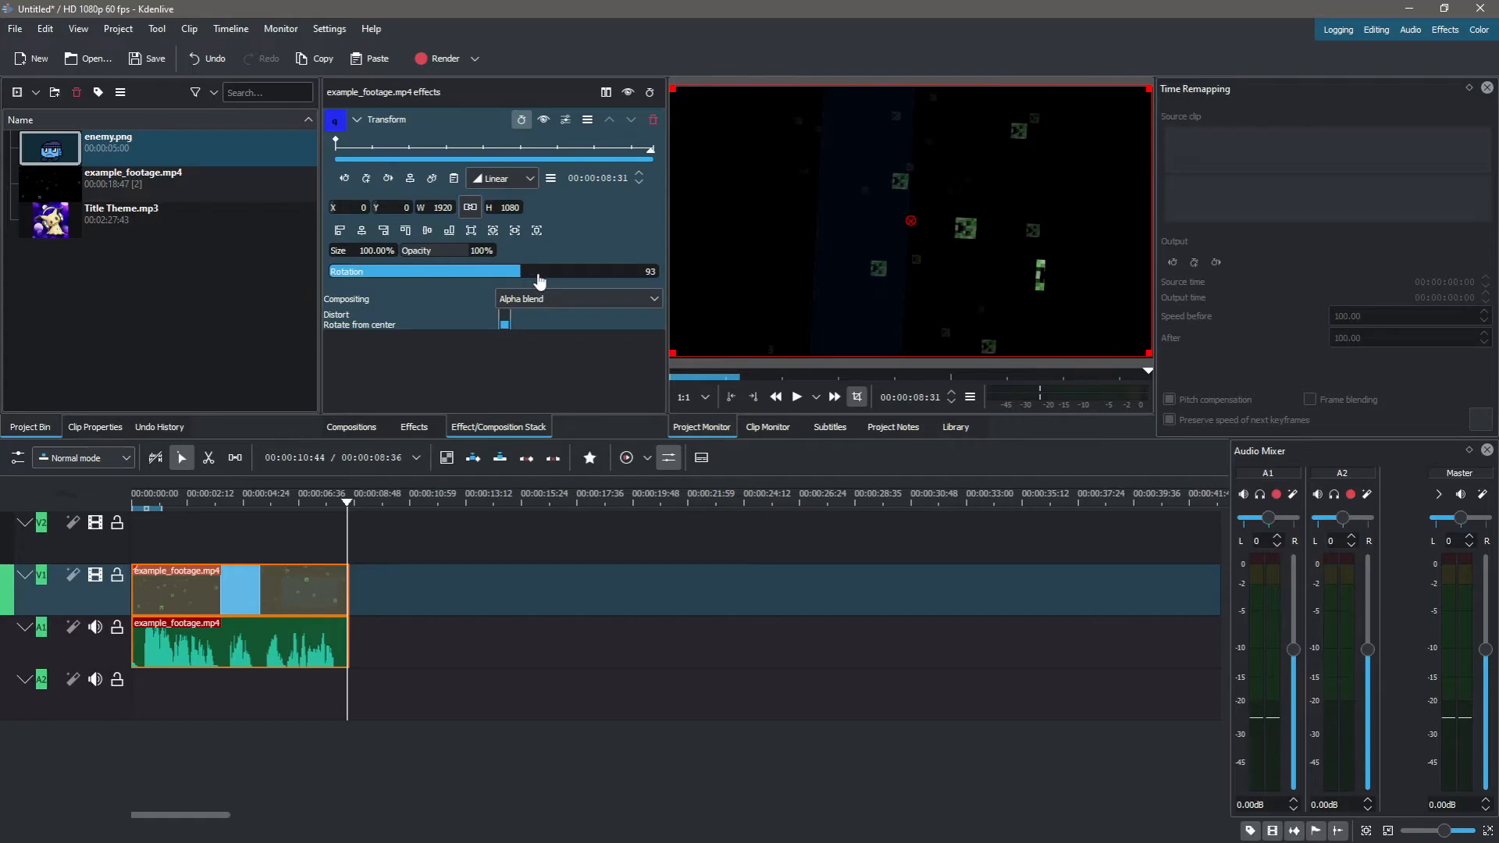
pyautogui.click(277, 540)
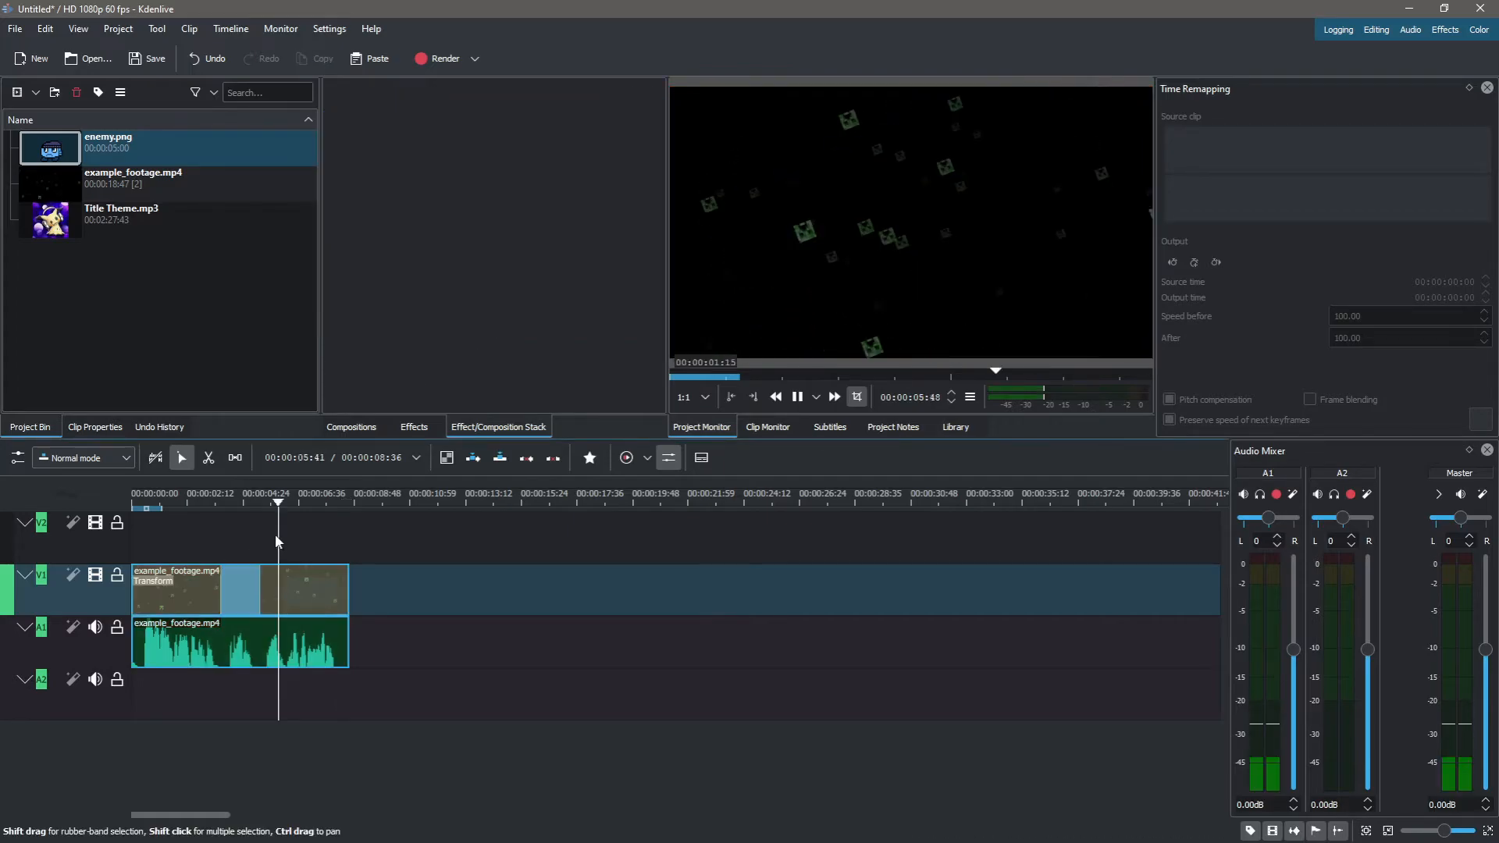
pyautogui.press('space')
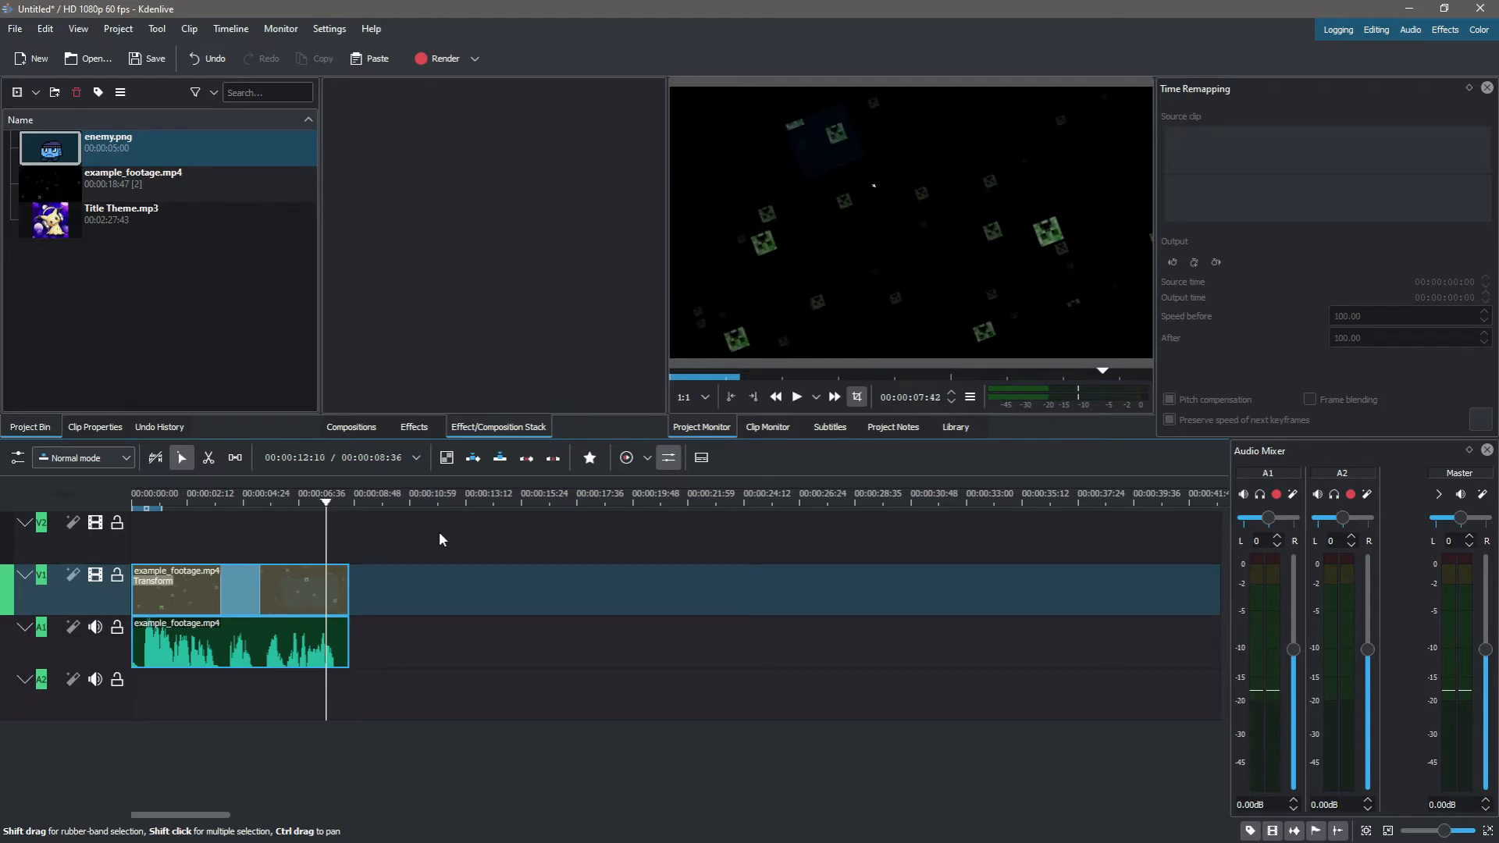
pyautogui.click(304, 553)
# Reopen the V1 footage's Transform settings and switch the effect's keyframe controls off and on again.
pyautogui.click(415, 427)
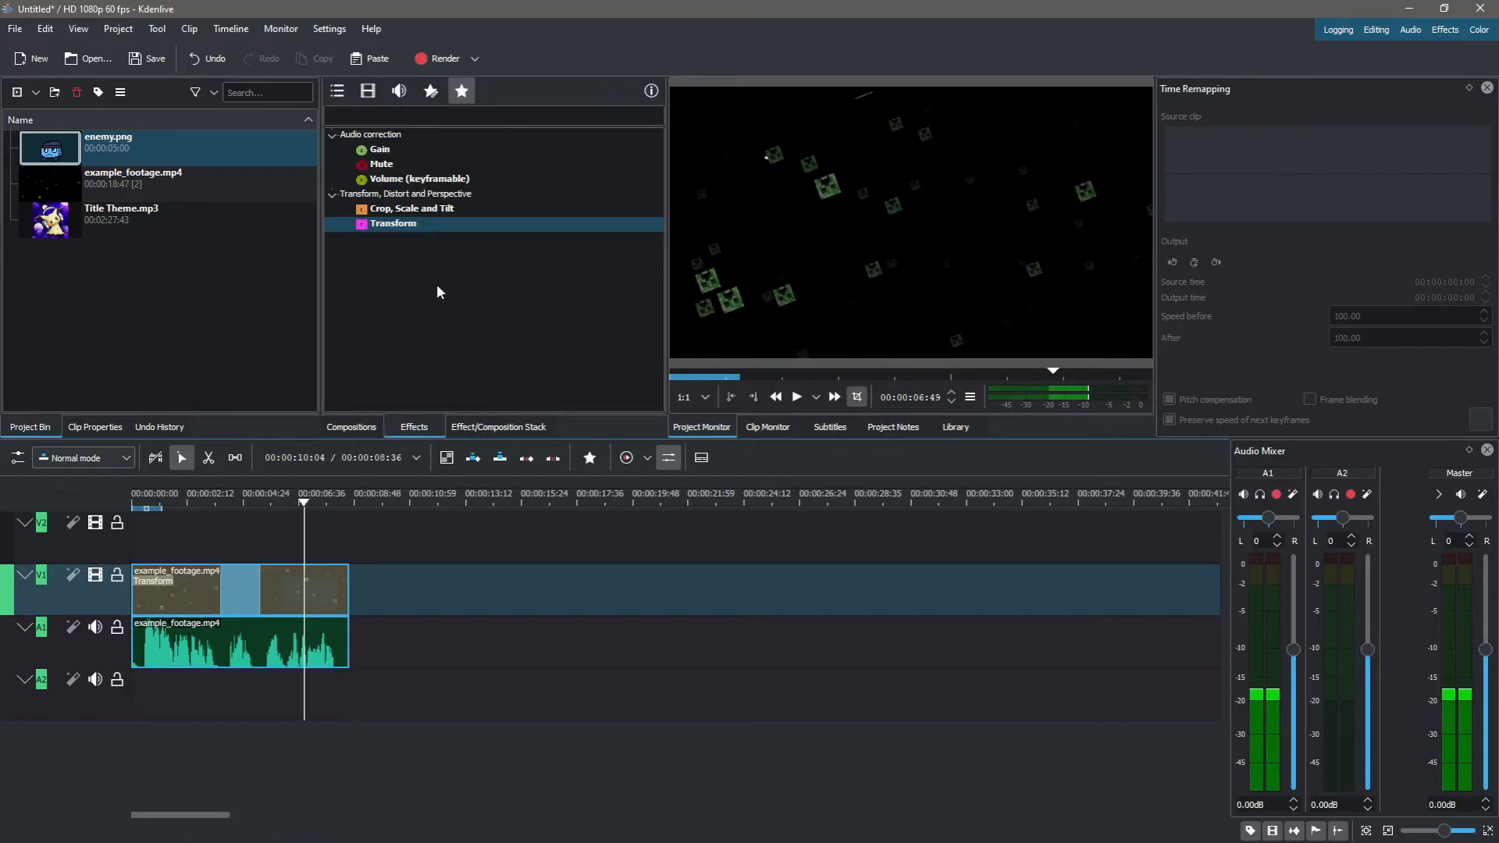
pyautogui.click(283, 595)
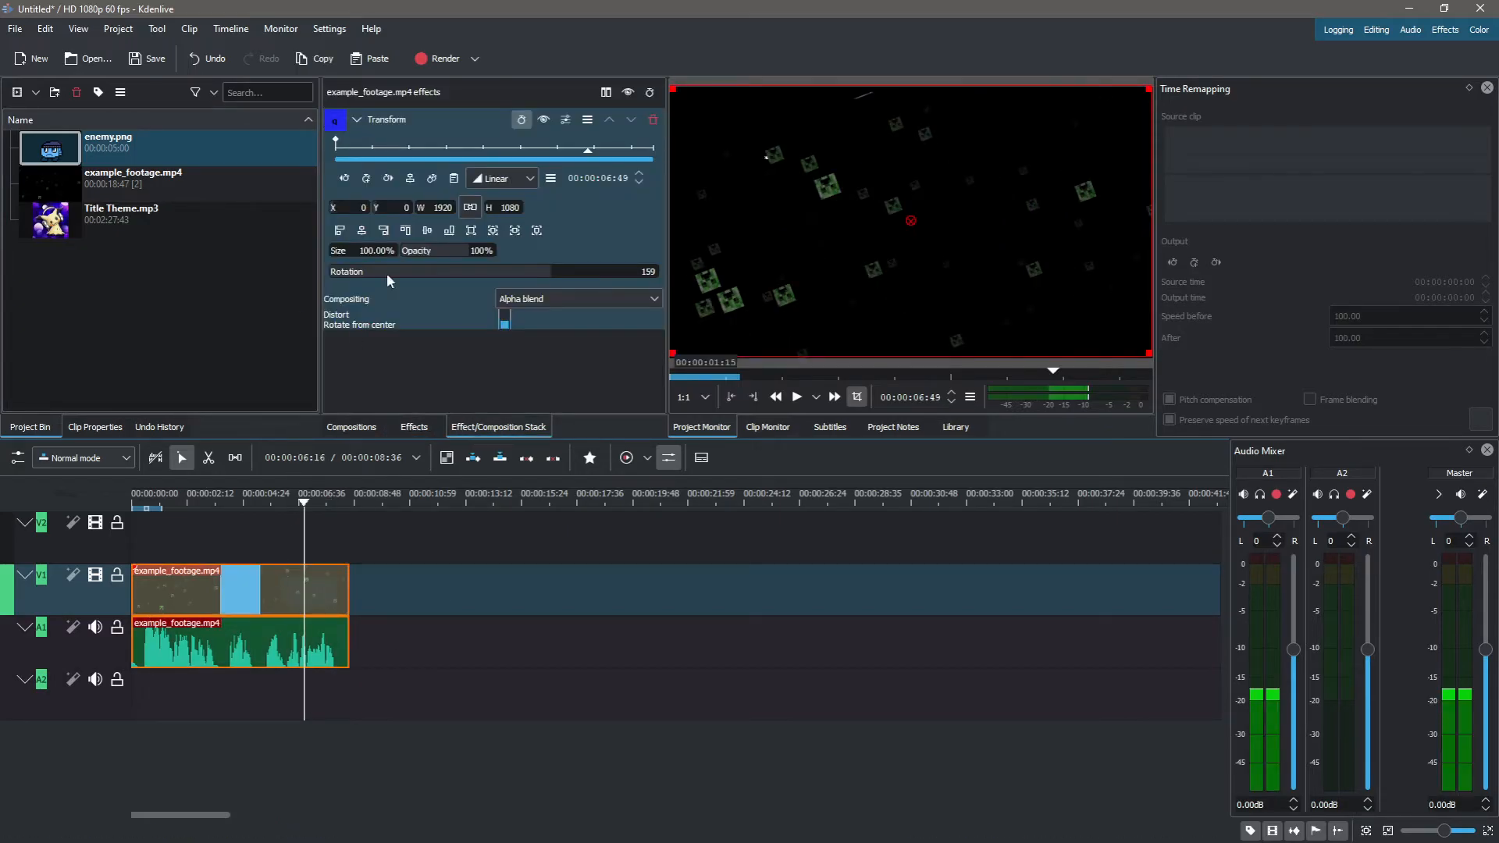
pyautogui.click(522, 119)
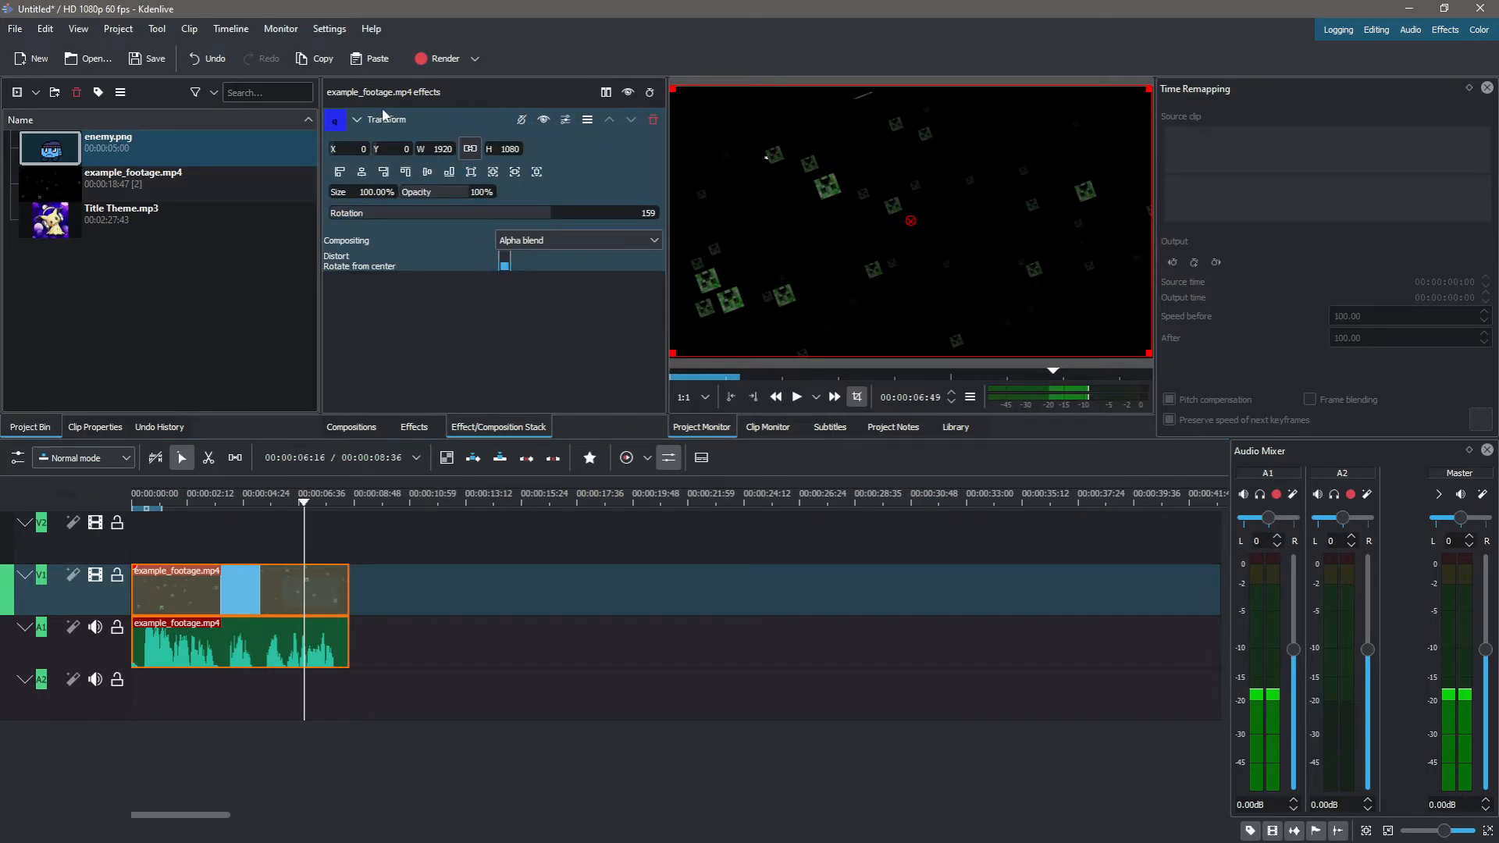
pyautogui.click(523, 119)
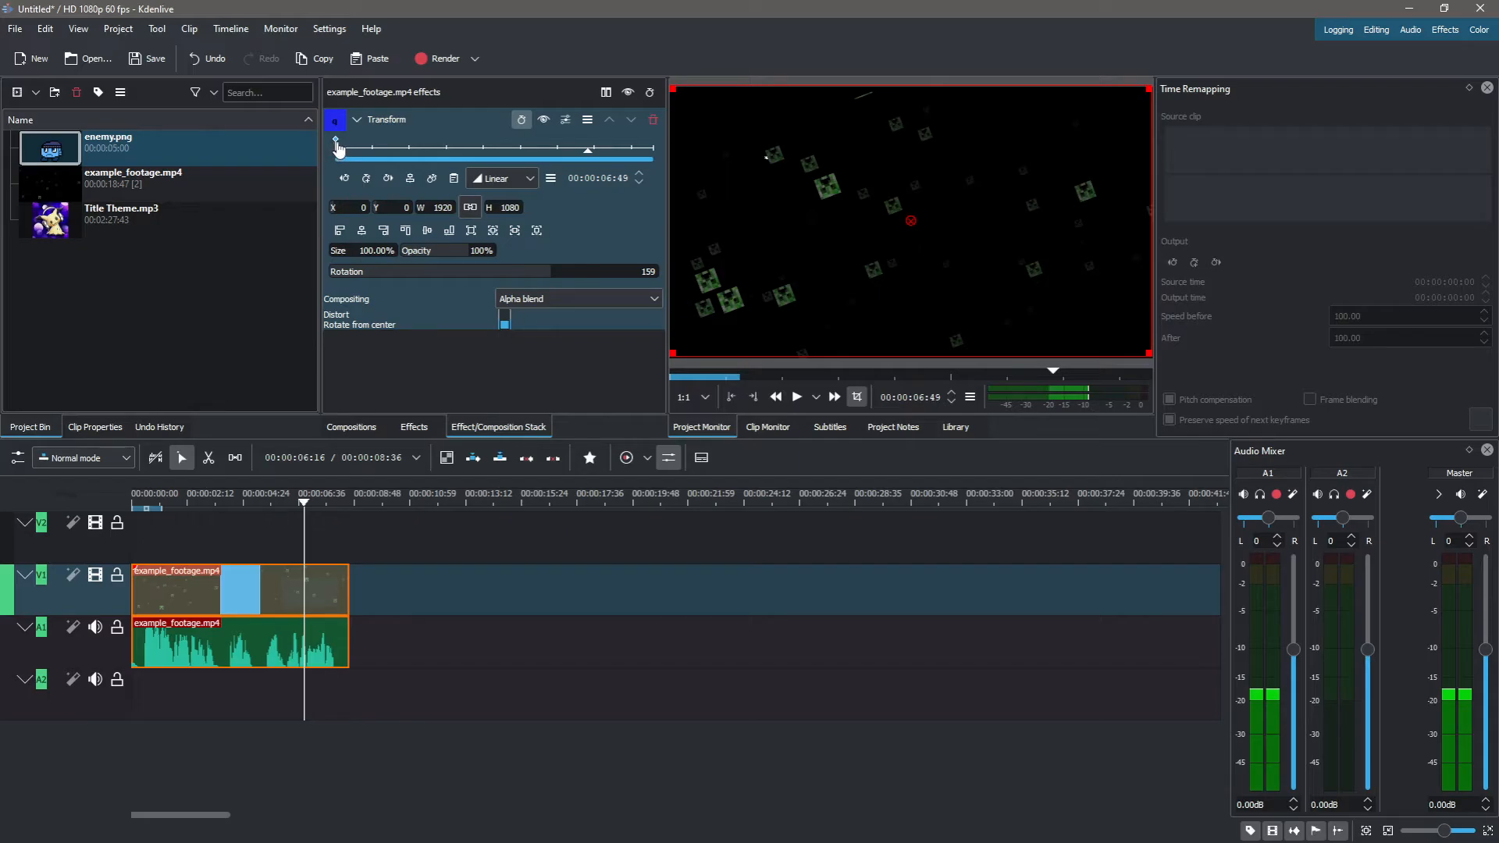
# Add a keyframe to the V1 footage's Transform effect at 00:00:07:00.
pyautogui.moveTo(387, 150); pyautogui.dragTo(331, 152)
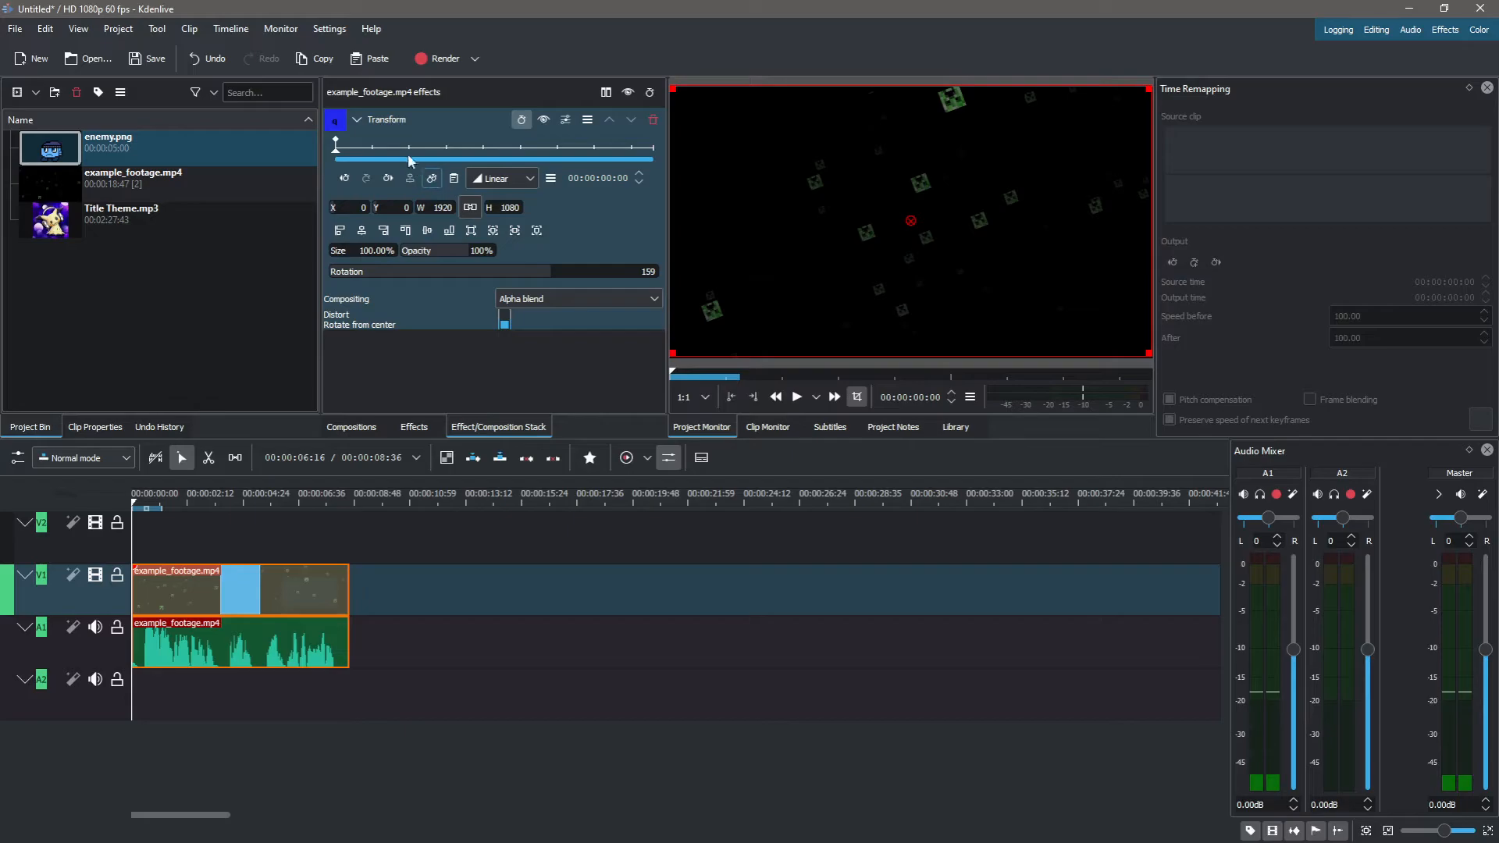
pyautogui.moveTo(362, 153); pyautogui.dragTo(596, 155)
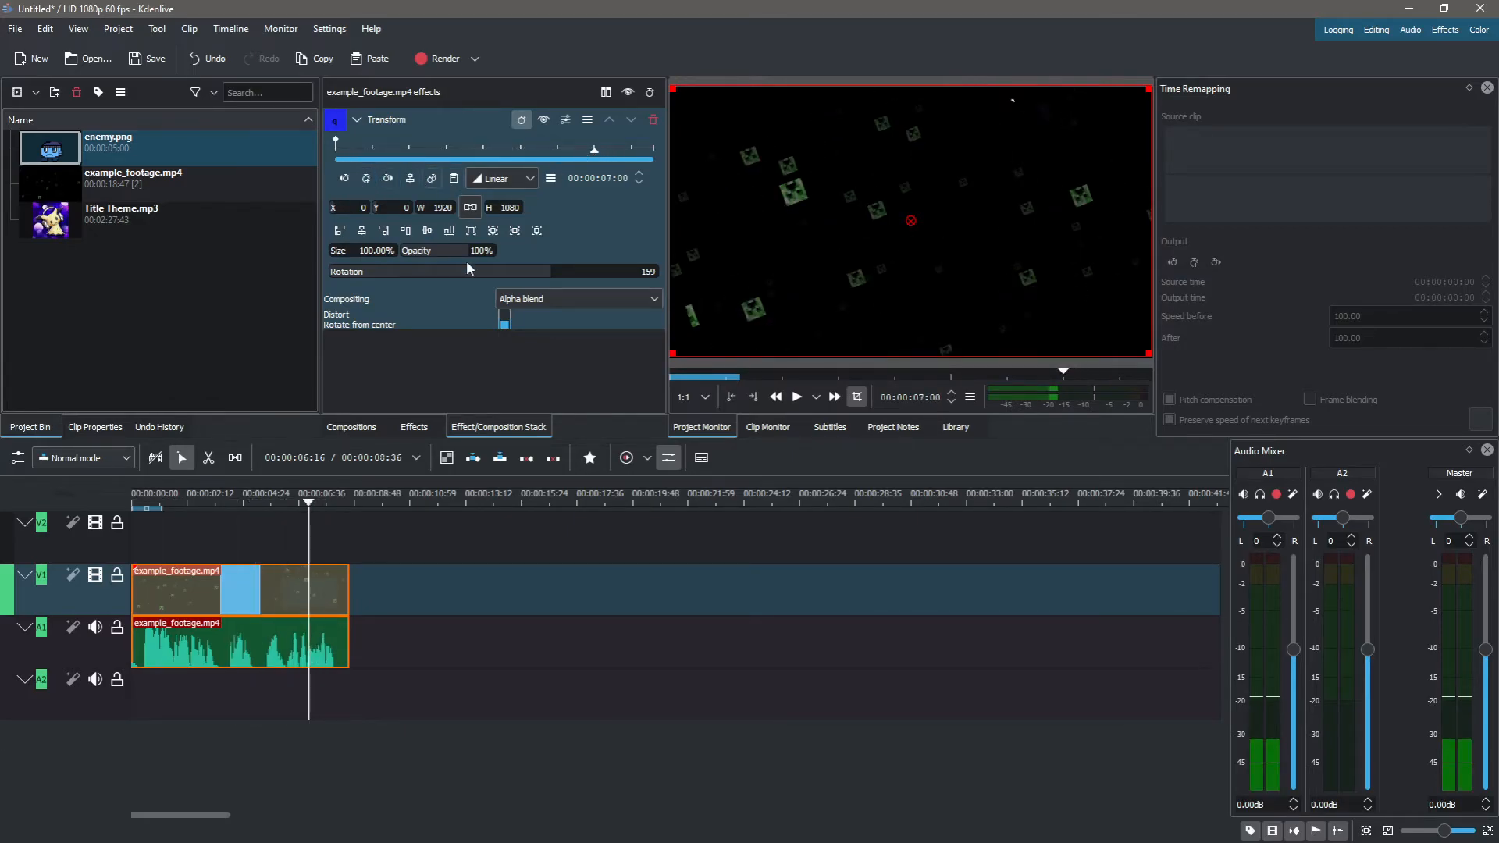
pyautogui.click(366, 178)
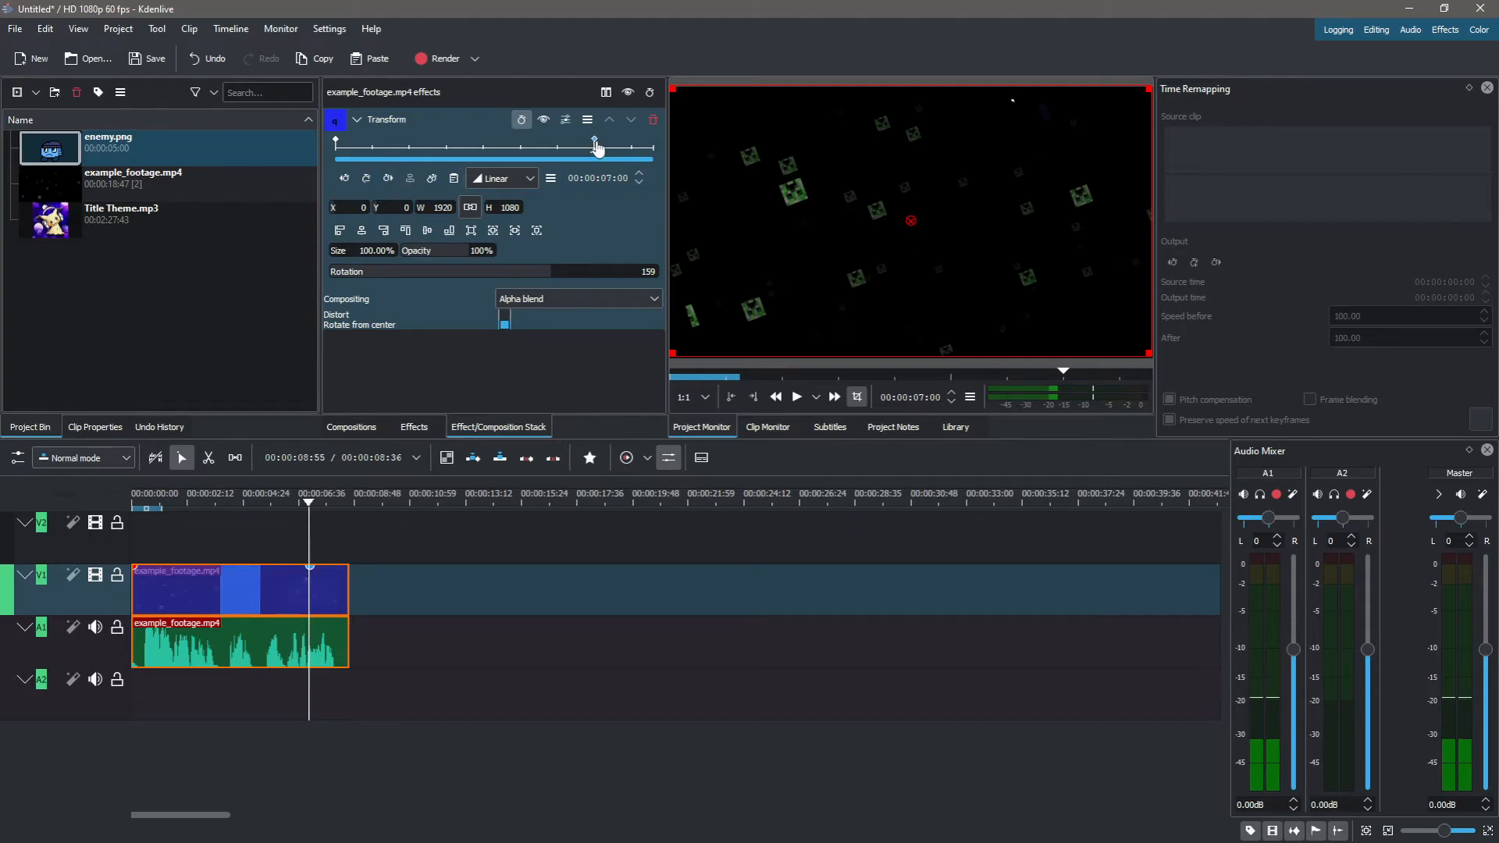
# At the 00:00:07:00 keyframe, shrink the picture freehand to about 64% and move it to about X 929, Y -33.
pyautogui.click(594, 141)
pyautogui.moveTo(681, 93); pyautogui.dragTo(858, 176)
pyautogui.moveTo(1009, 265); pyautogui.dragTo(1054, 167)
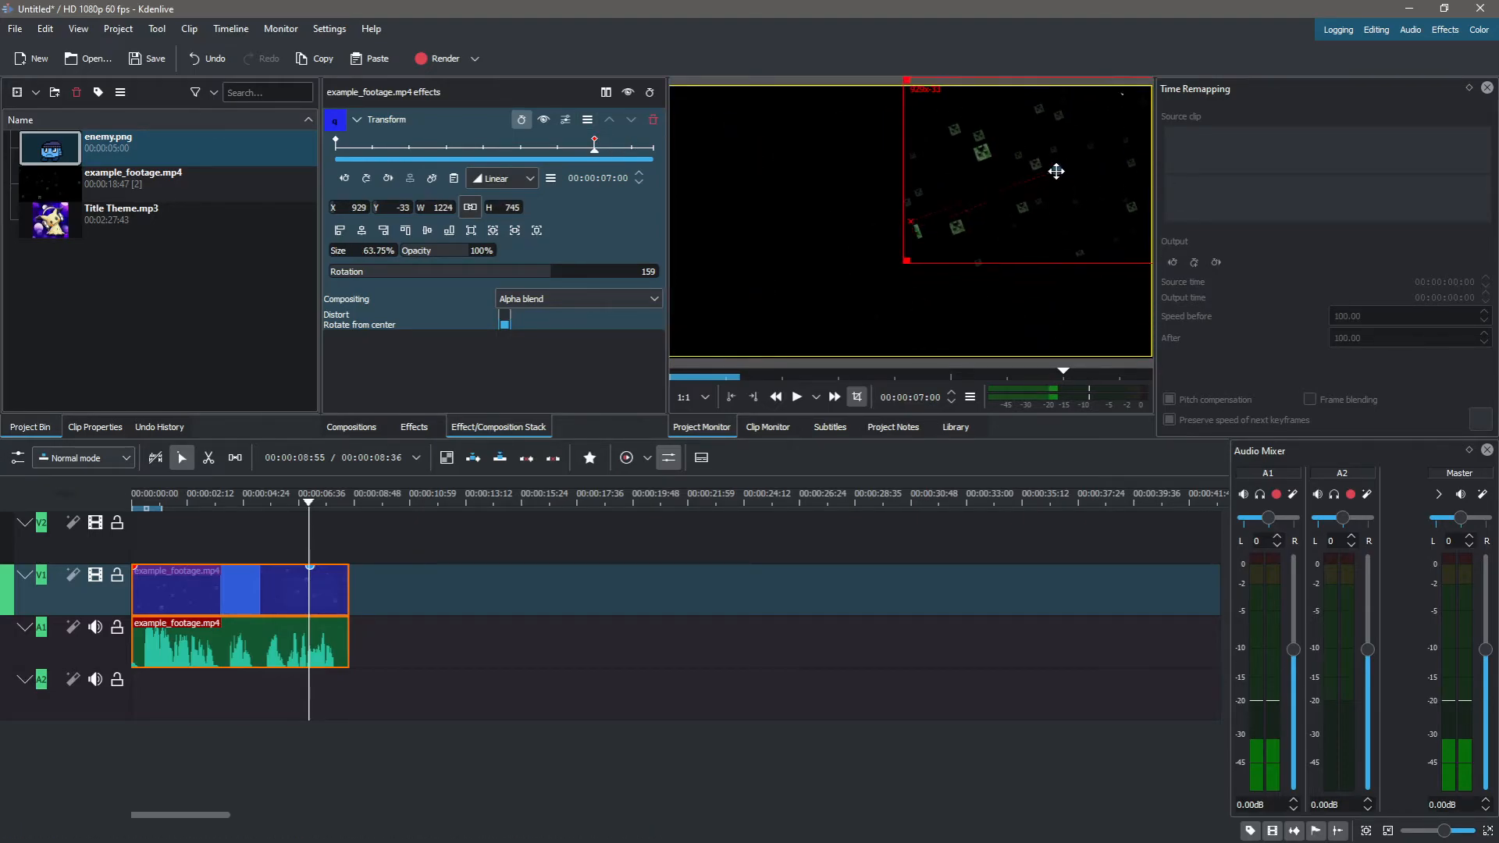
# Play the keyframed Transform animation from the start of the timeline and reselect the V1 footage.
pyautogui.click(335, 145)
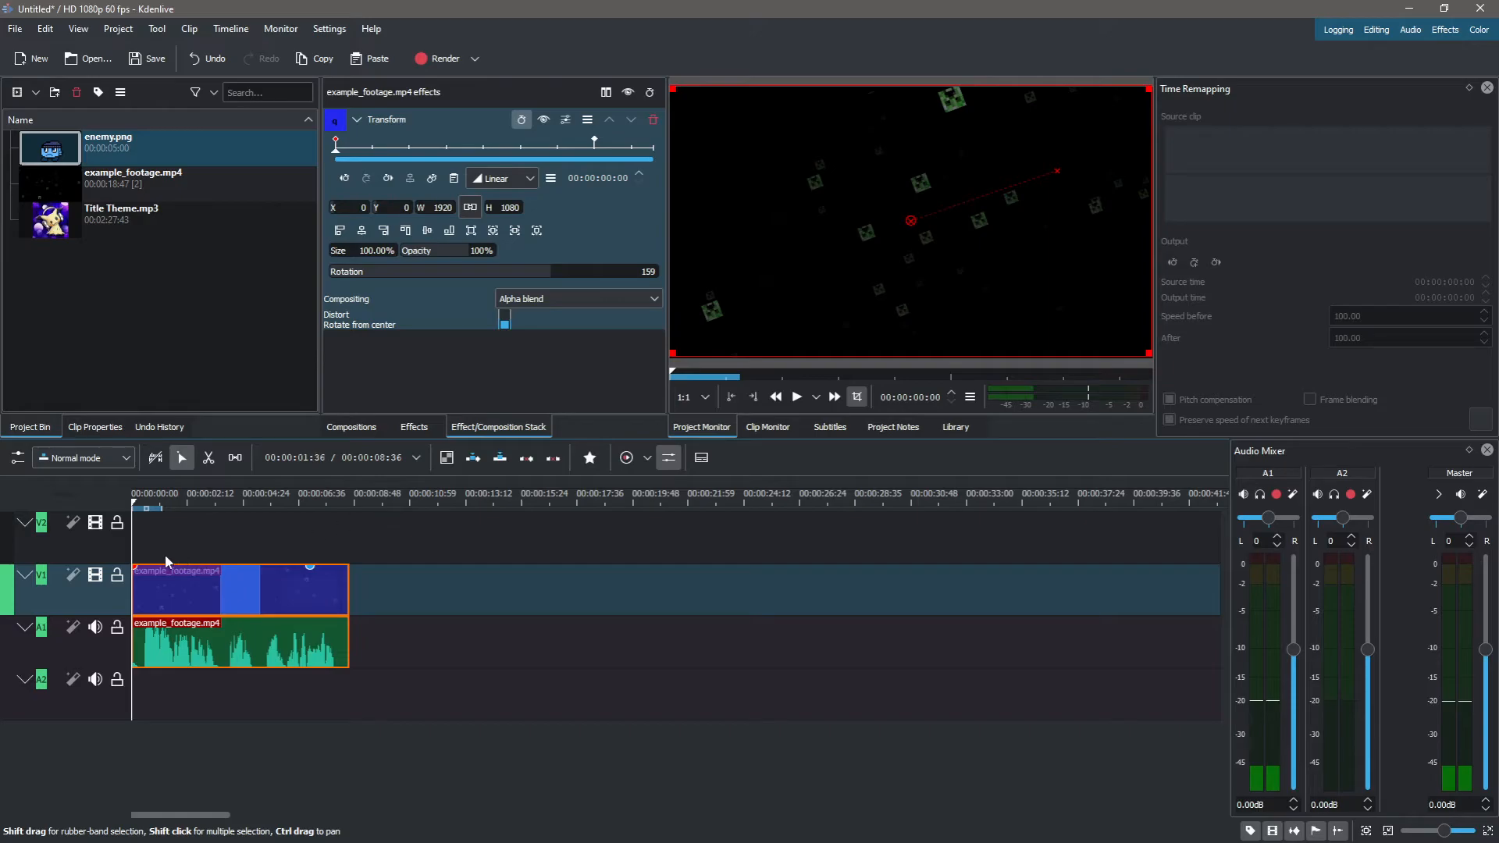
pyautogui.click(137, 545)
pyautogui.press('space')
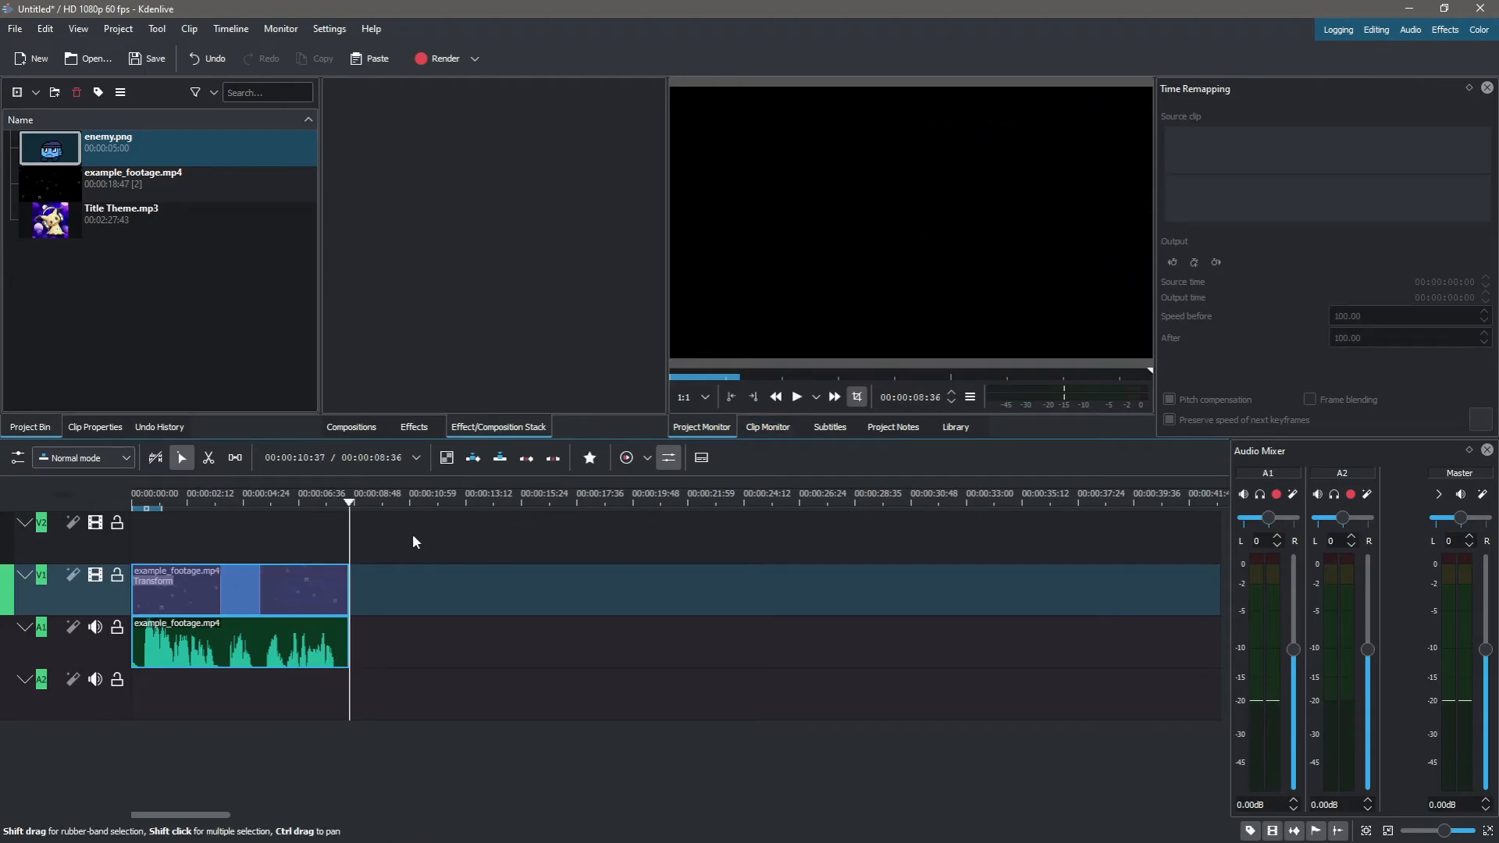
pyautogui.click(302, 591)
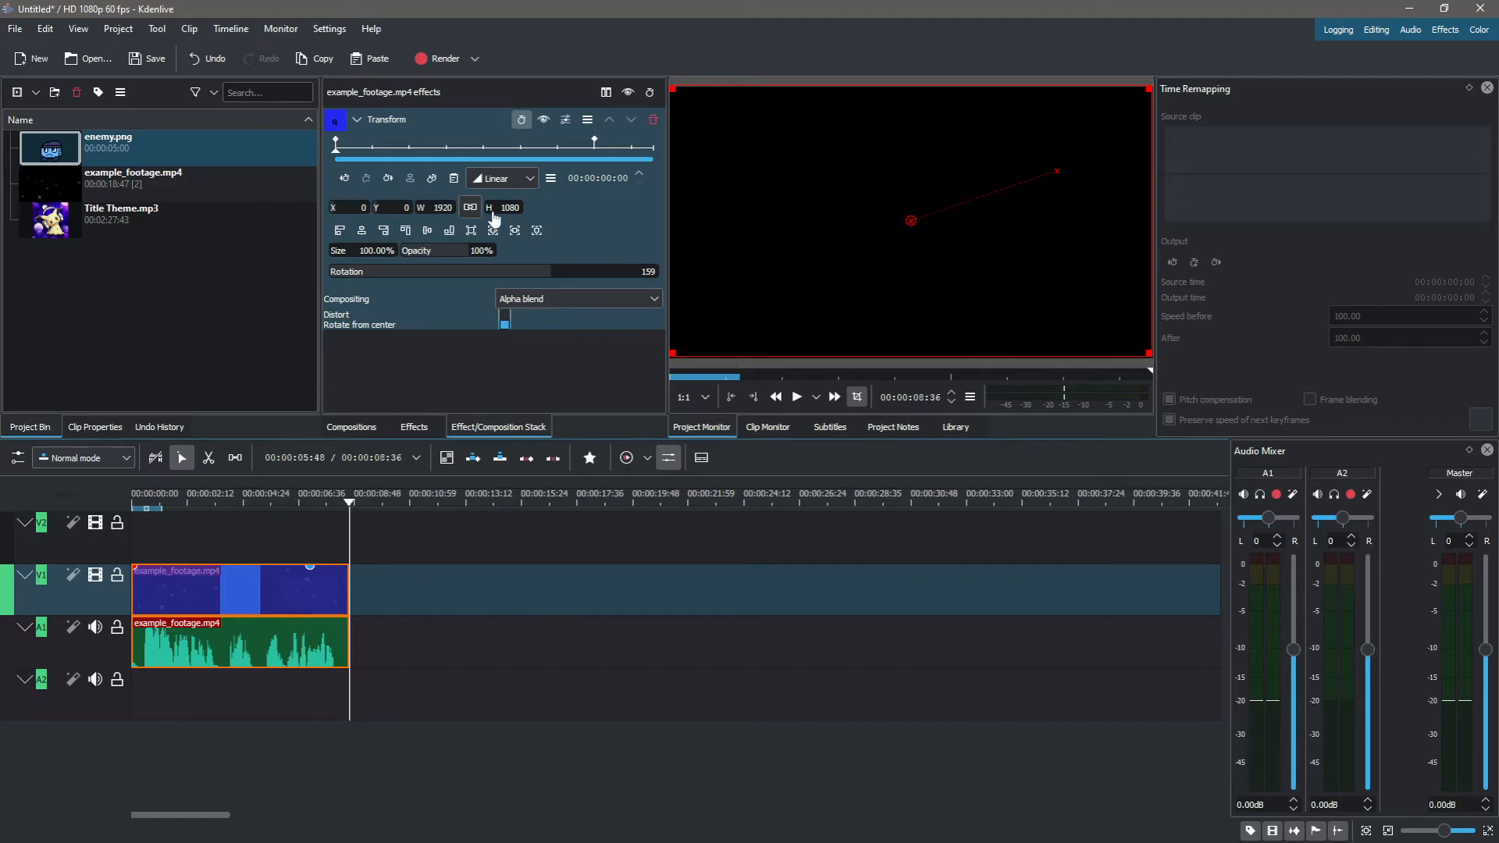
# Place enemy.png on track V2 at the end of the V1 footage and apply the Transform effect to it.
pyautogui.moveTo(51, 149); pyautogui.dragTo(351, 561)
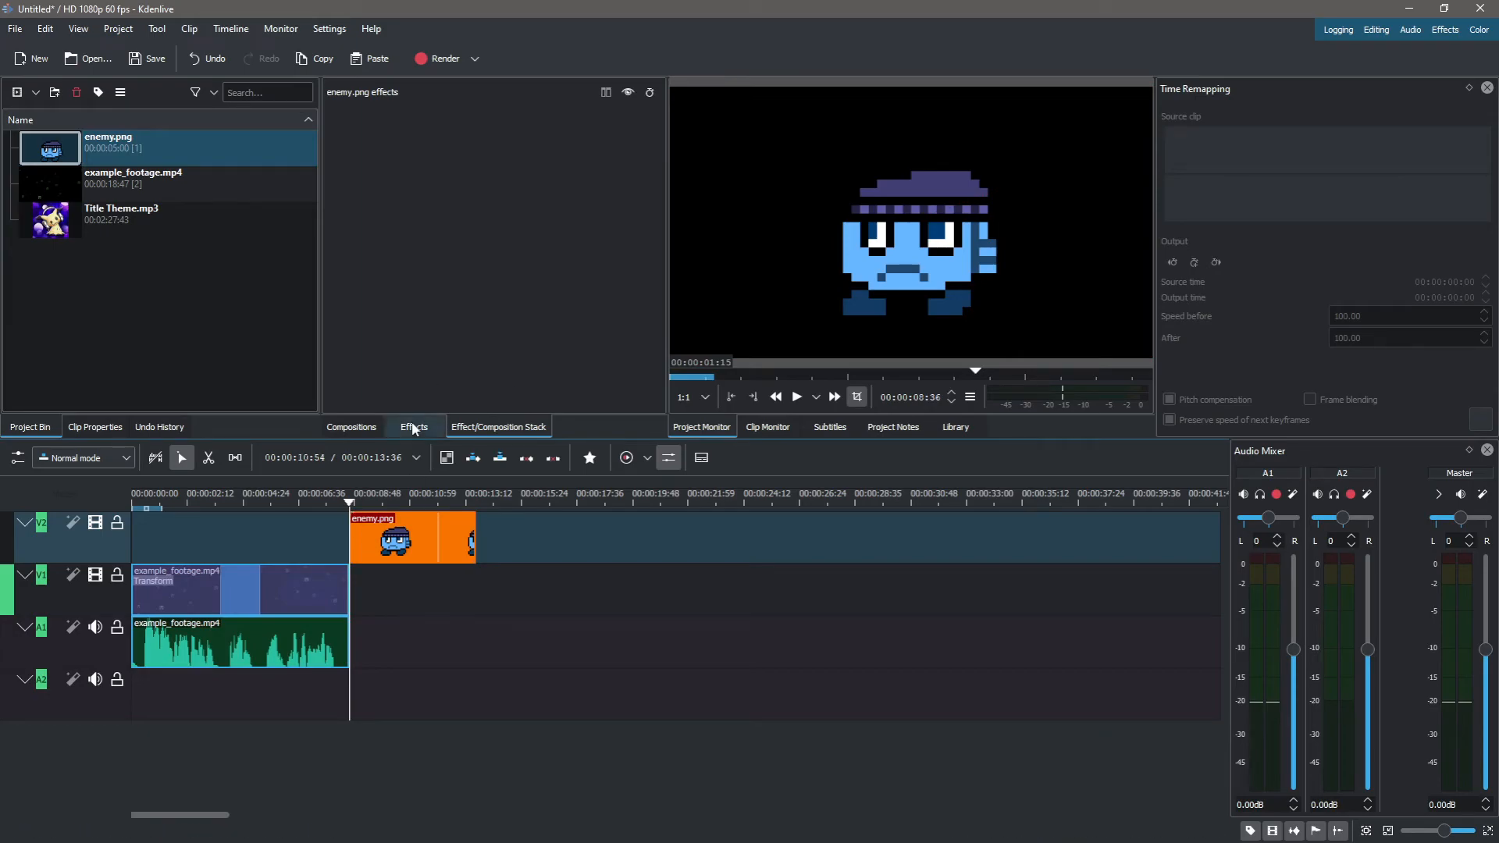
pyautogui.click(412, 427)
pyautogui.click(380, 224)
pyautogui.moveTo(380, 224); pyautogui.dragTo(400, 543)
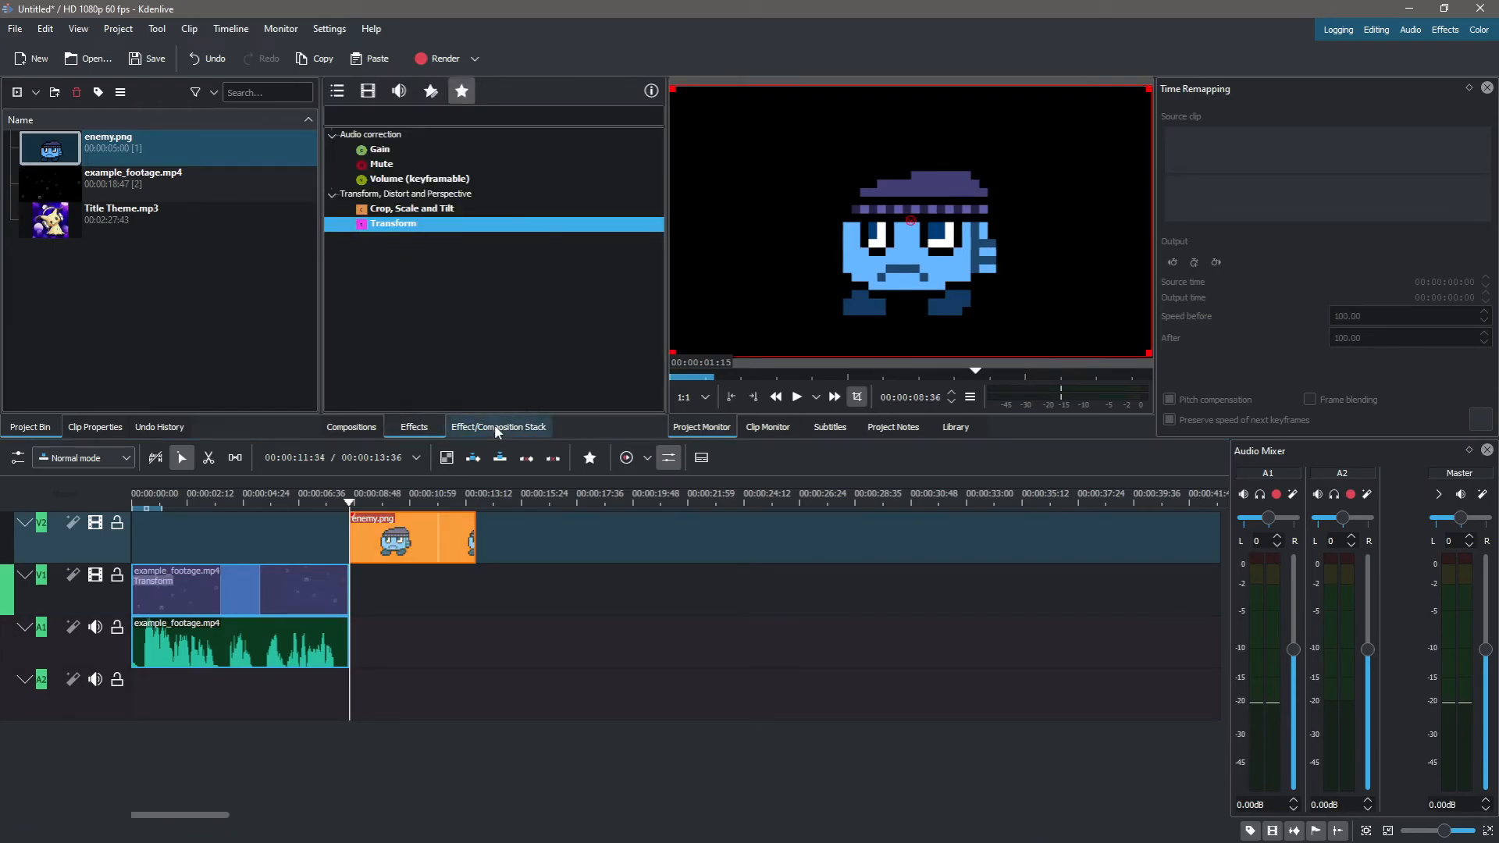
# Animate enemy.png's Transform from about X -649, Y 1 at its first keyframe to the right side of the frame at a 00:00:04:52 keyframe.
pyautogui.click(336, 145)
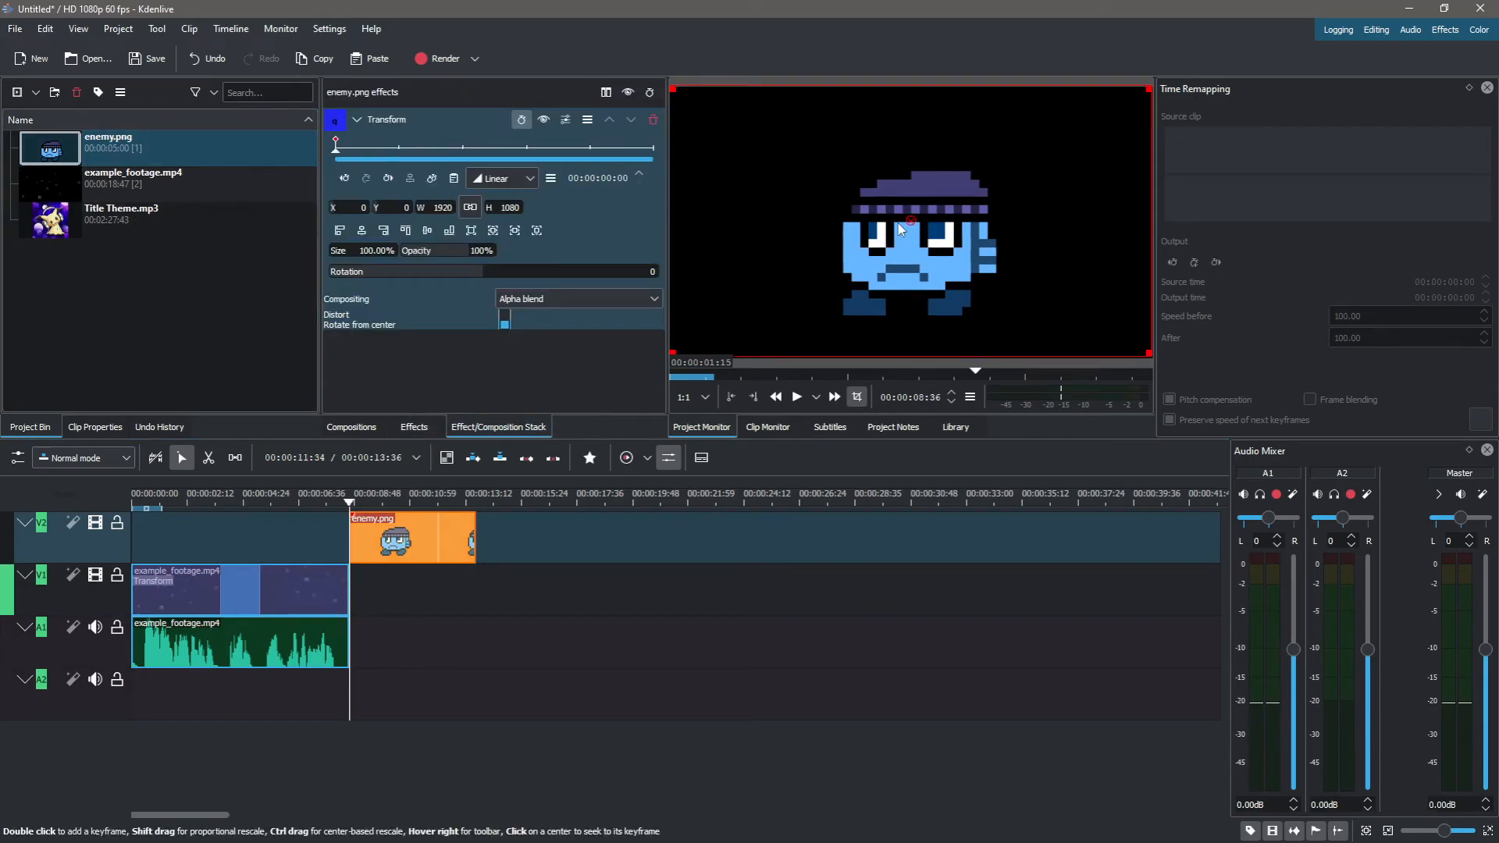
pyautogui.moveTo(910, 268); pyautogui.dragTo(748, 268)
pyautogui.click(643, 149)
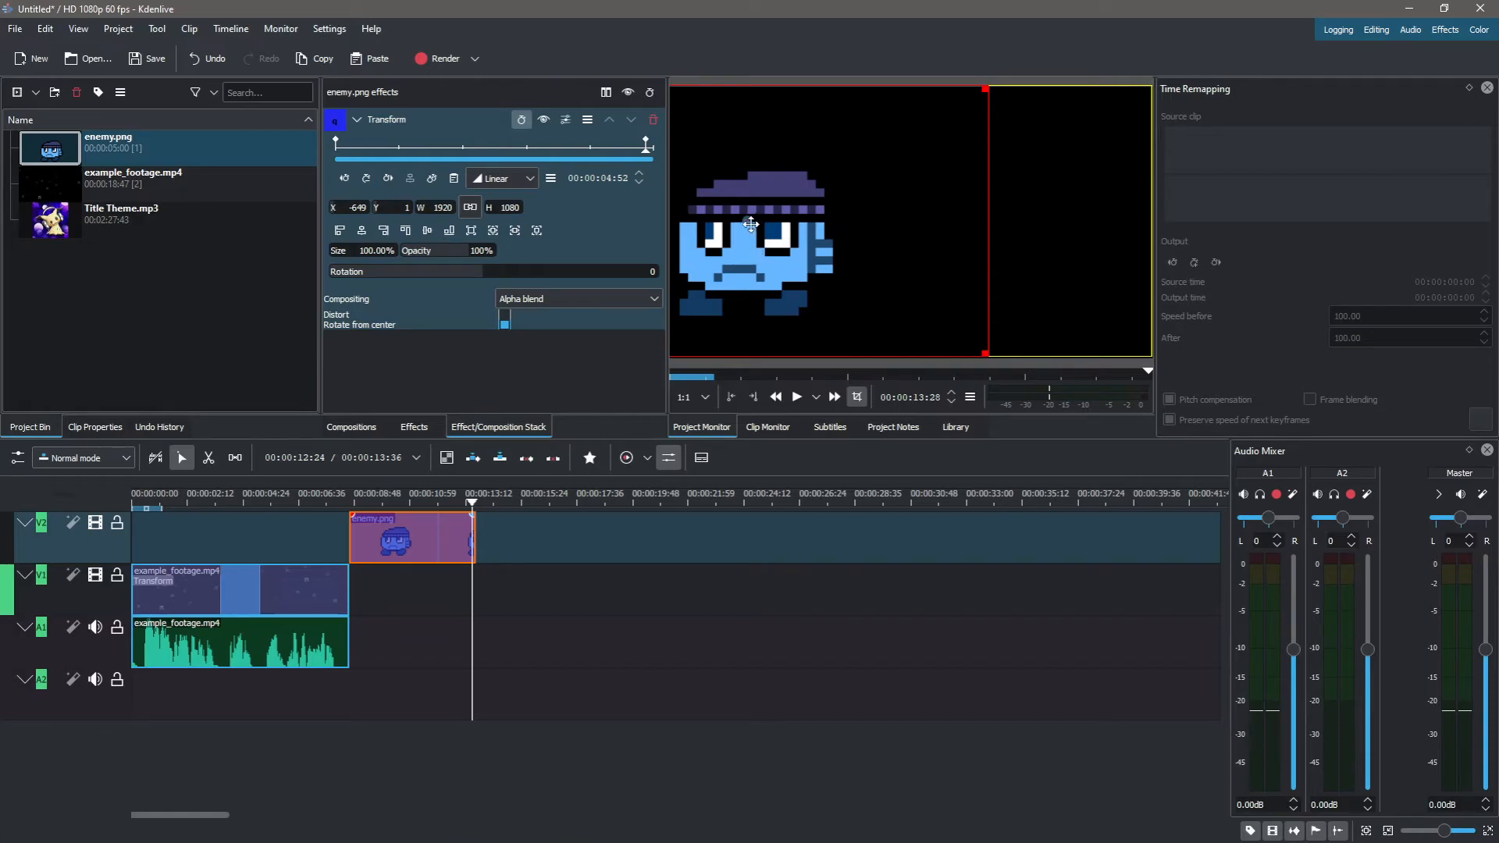
pyautogui.moveTo(752, 222); pyautogui.dragTo(1050, 217)
# Play the keyframed enemy.png movement, and delete the enemy.png clip from track V2.
pyautogui.click(354, 621)
pyautogui.press('space')
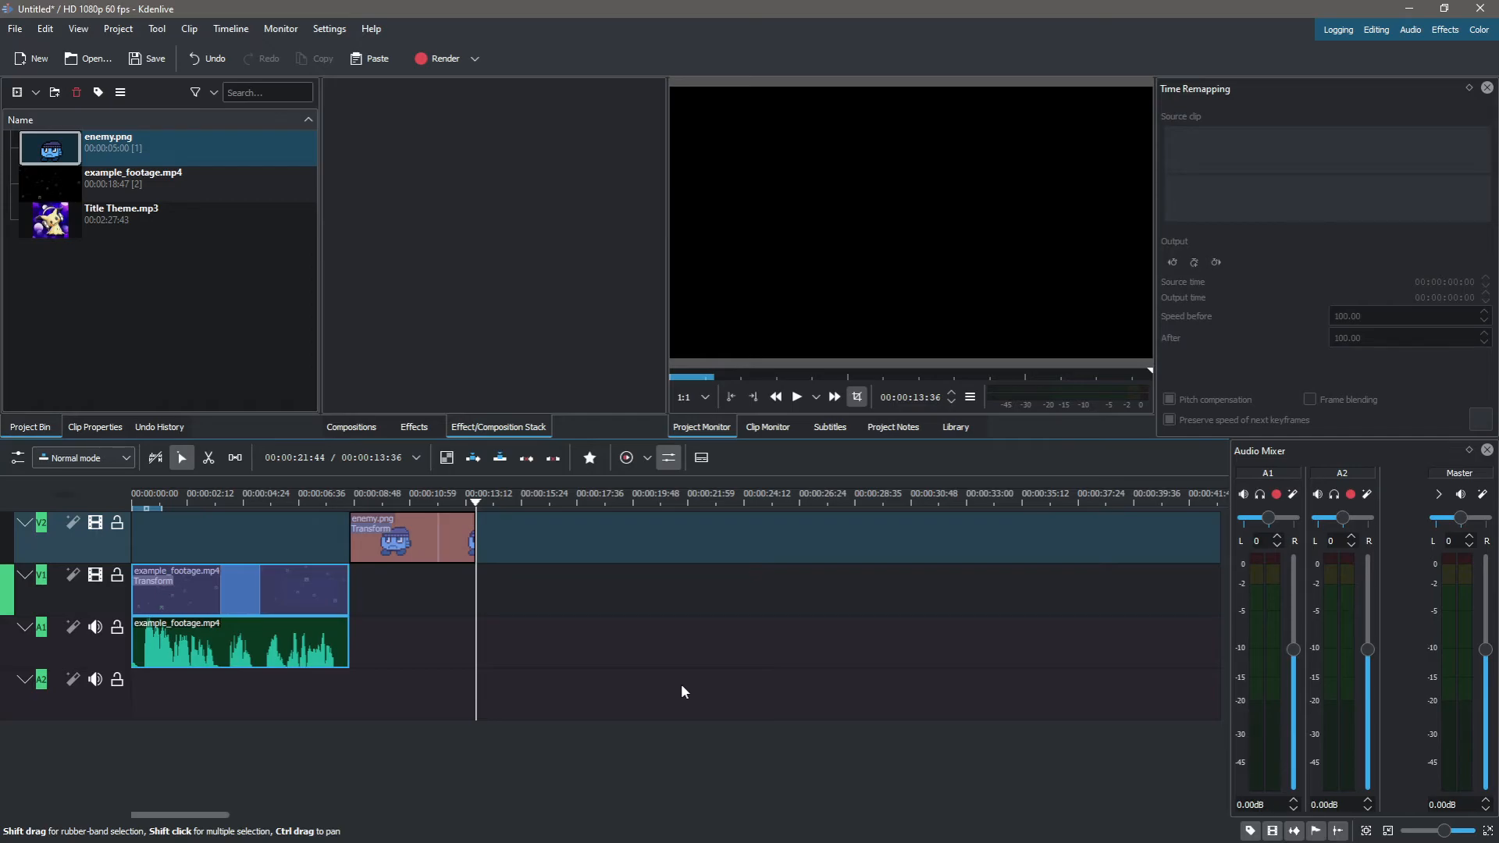
pyautogui.click(418, 535)
pyautogui.press('Delete')
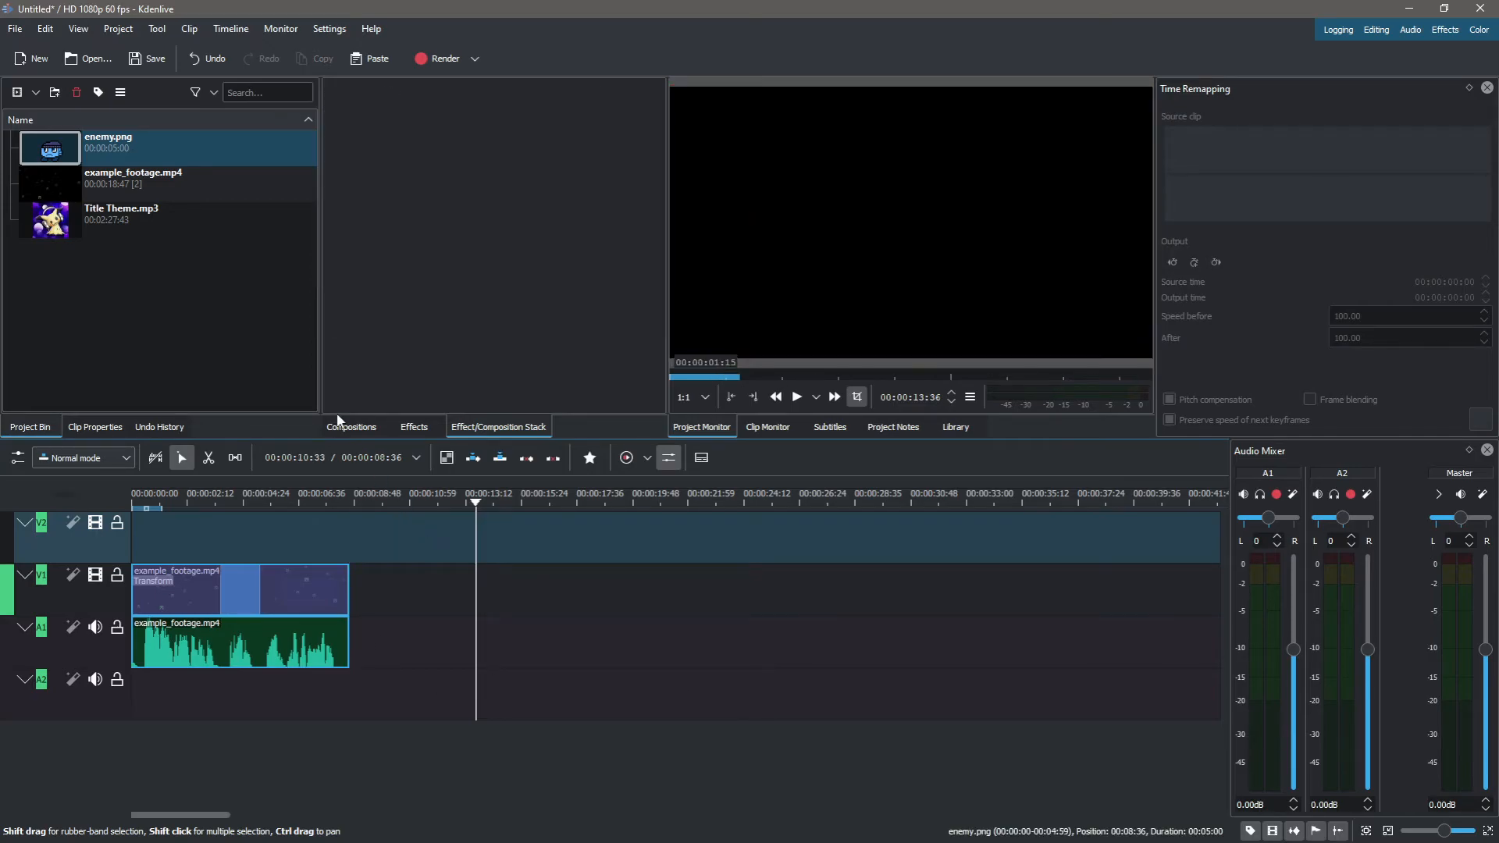
# Create a new title clip and enter "safasfasf" as the first line of a text object in its upper area.
pyautogui.click(39, 92)
pyautogui.click(39, 93)
pyautogui.click(35, 95)
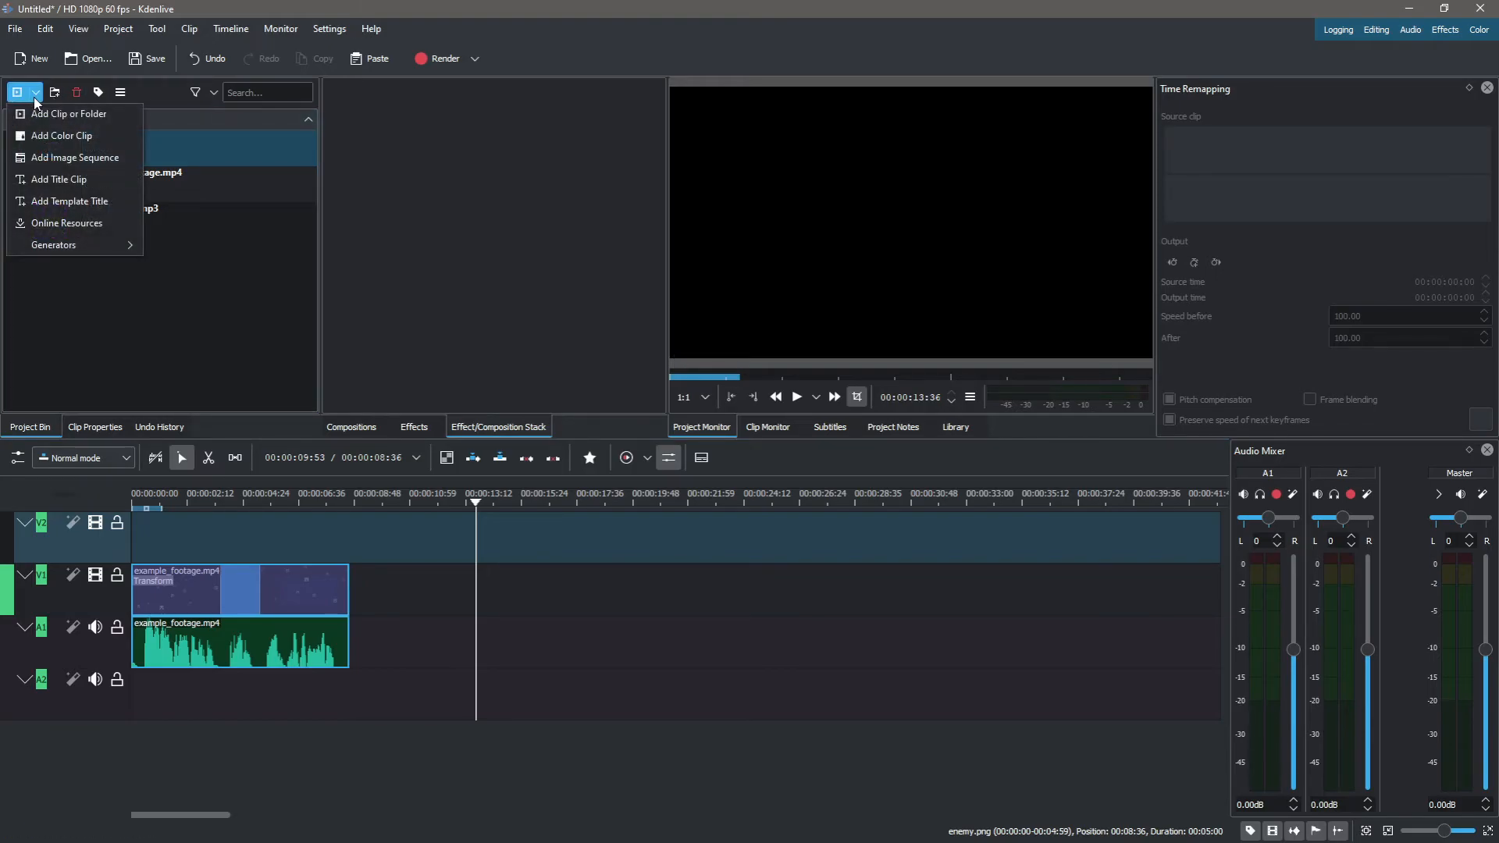
pyautogui.click(77, 181)
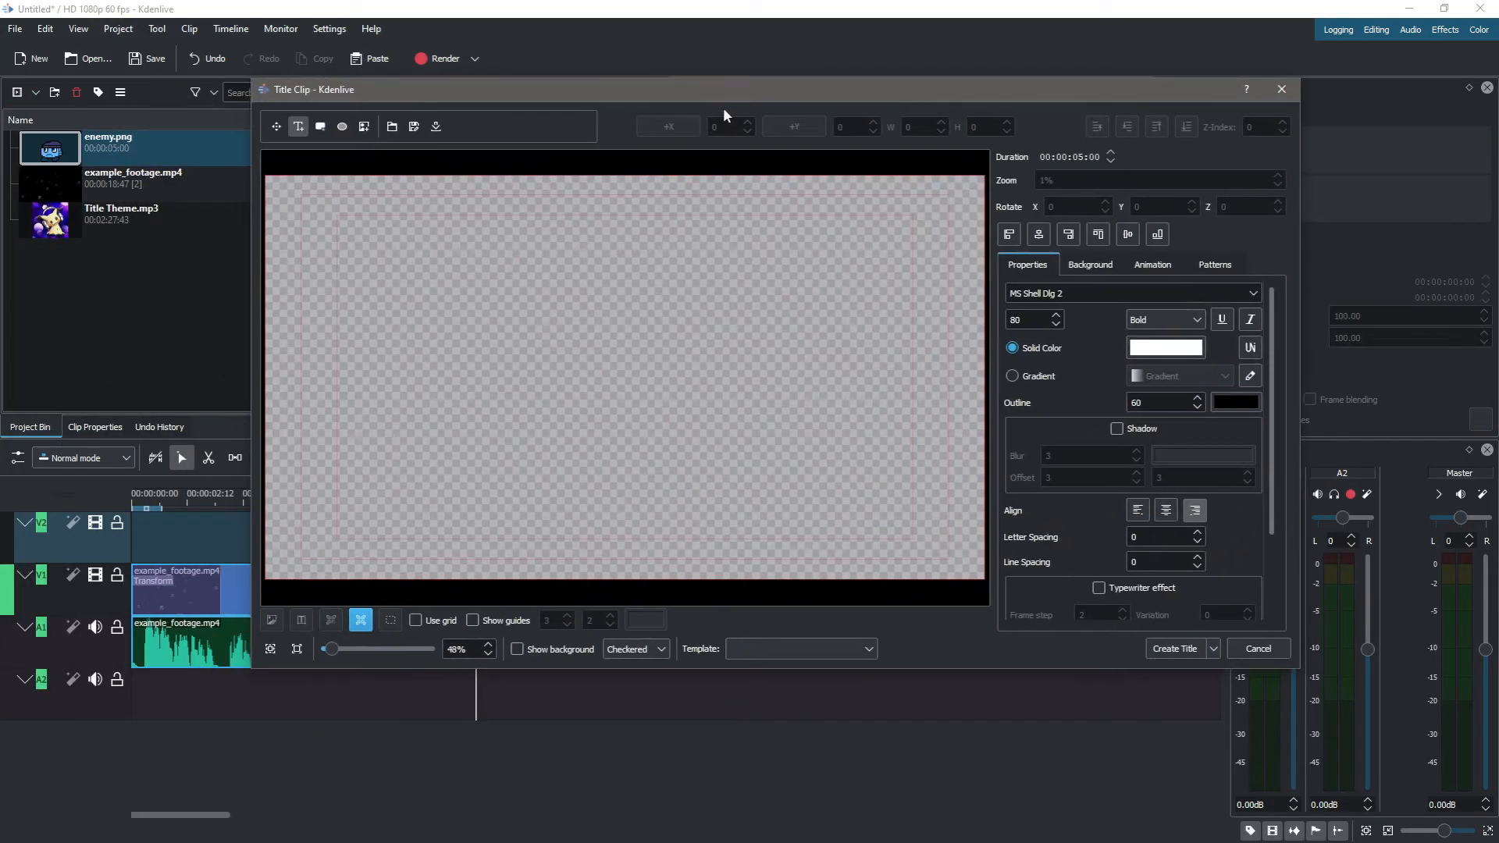
pyautogui.click(434, 298)
pyautogui.write('safasfasf')
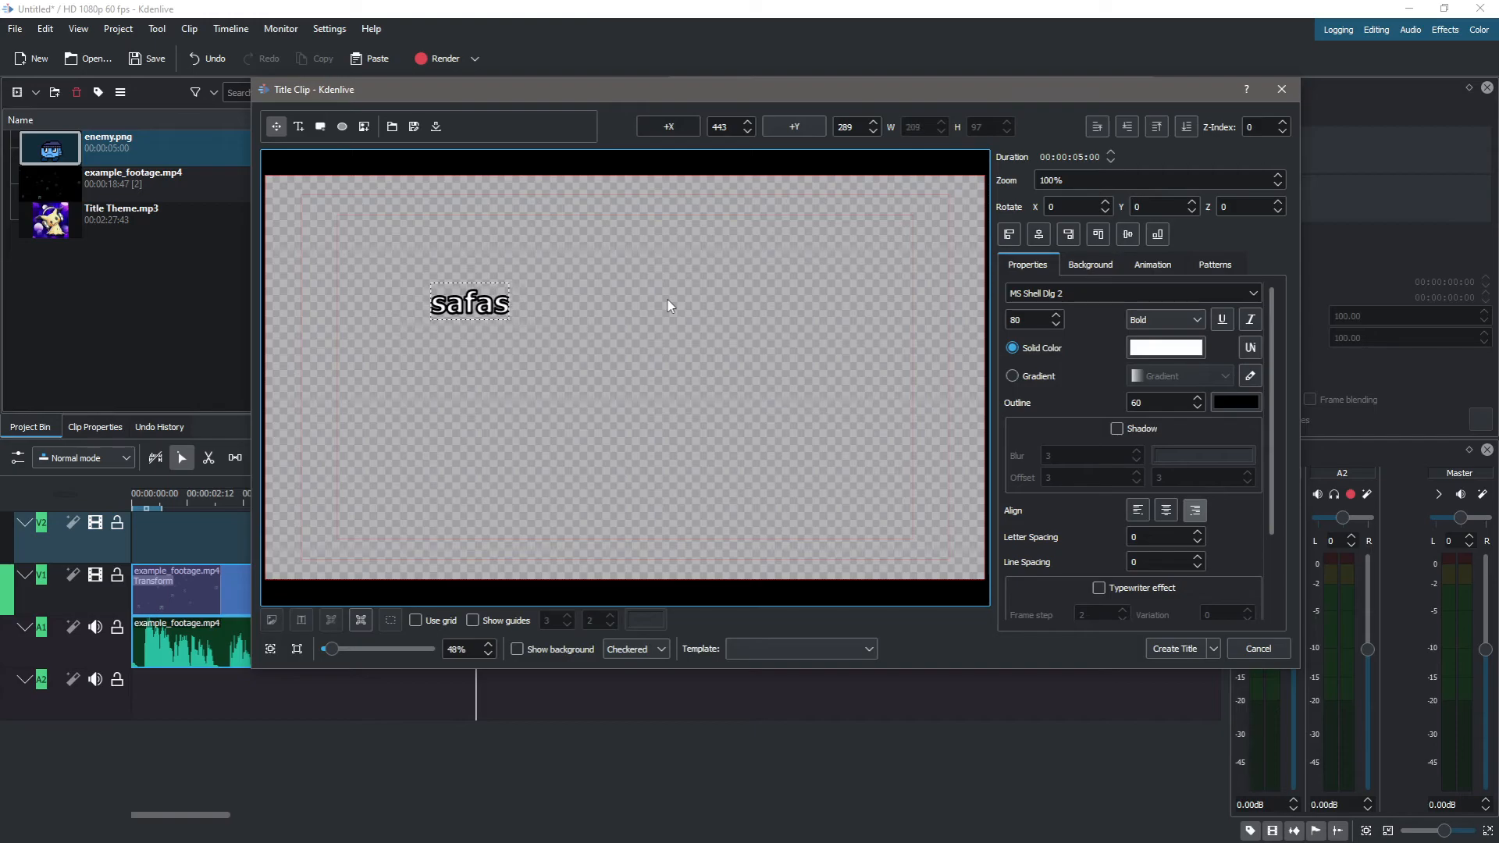
# Add "gfiadiofjas" and "ojdsoj" as the second and third lines of the title text.
pyautogui.press('Return')
pyautogui.write('gfiadiofjas')
pyautogui.press('Return')
pyautogui.write('ofjas')
pyautogui.press('BackSpace')
pyautogui.press('BackSpace')
pyautogui.press('BackSpace')
pyautogui.press('BackSpace')
pyautogui.press('BackSpace')
pyautogui.press('BackSpace')
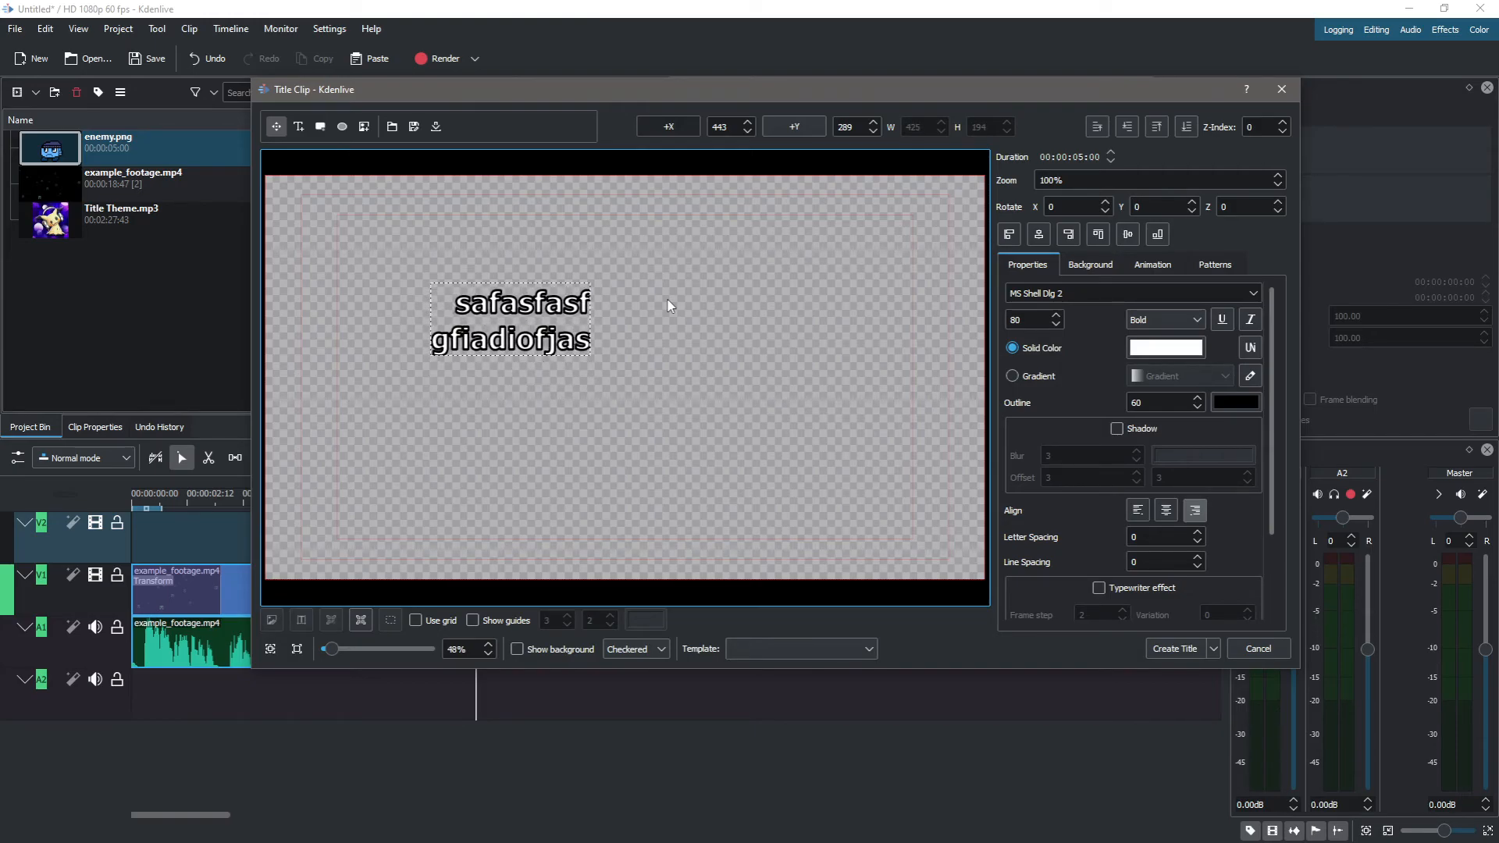
pyautogui.press('Return')
pyautogui.write('ojdsoj')
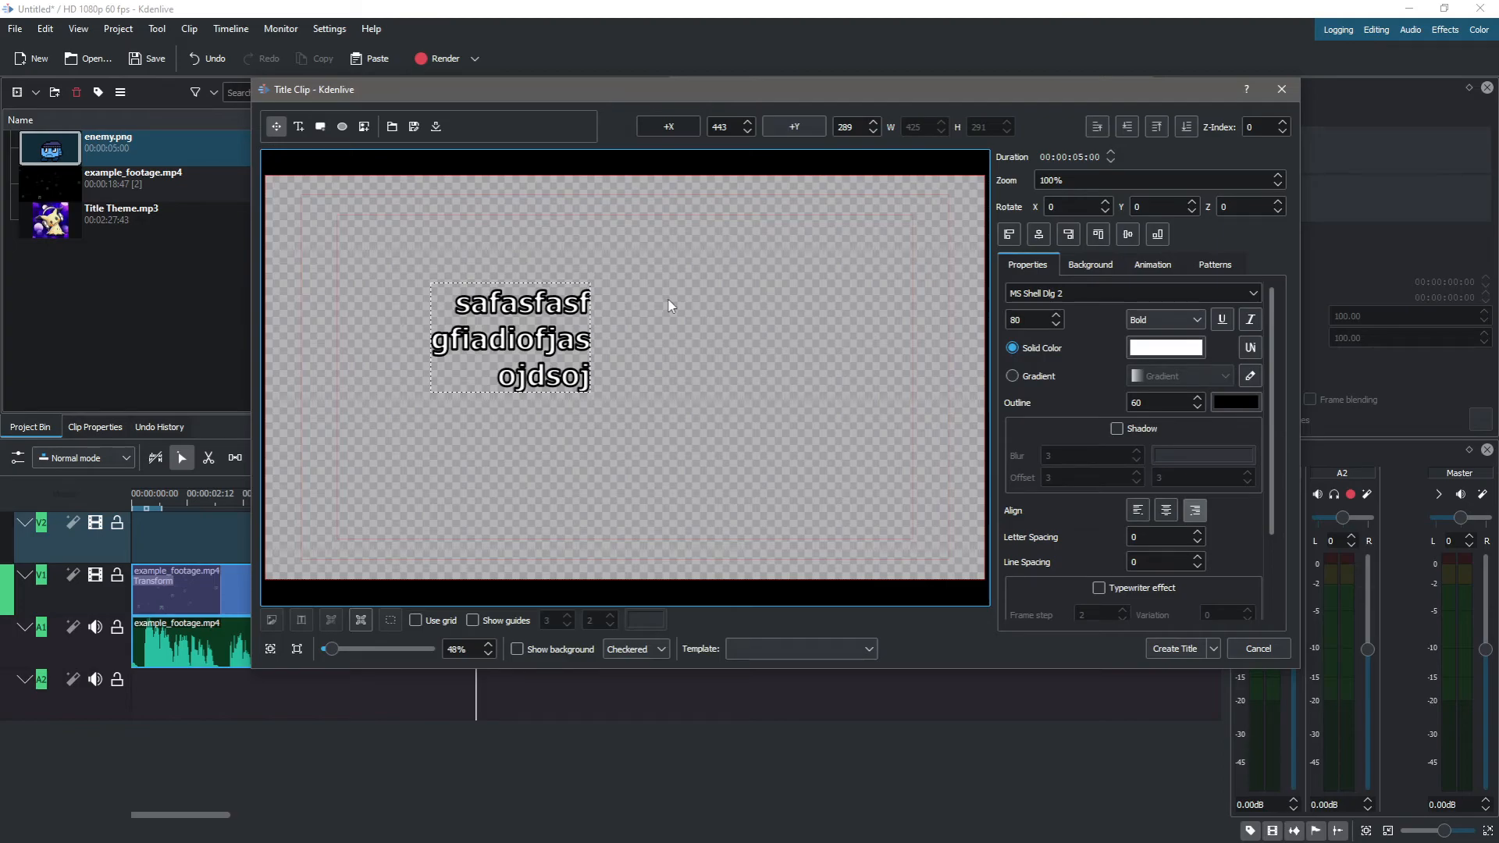
# Extend the title's second line to read "gfiadasfdsfsfiofsdasdjas" and finish editing the text.
pyautogui.doubleClick(587, 373)
pyautogui.click(585, 376)
pyautogui.click(504, 341)
pyautogui.write('asfdsfsfiof')
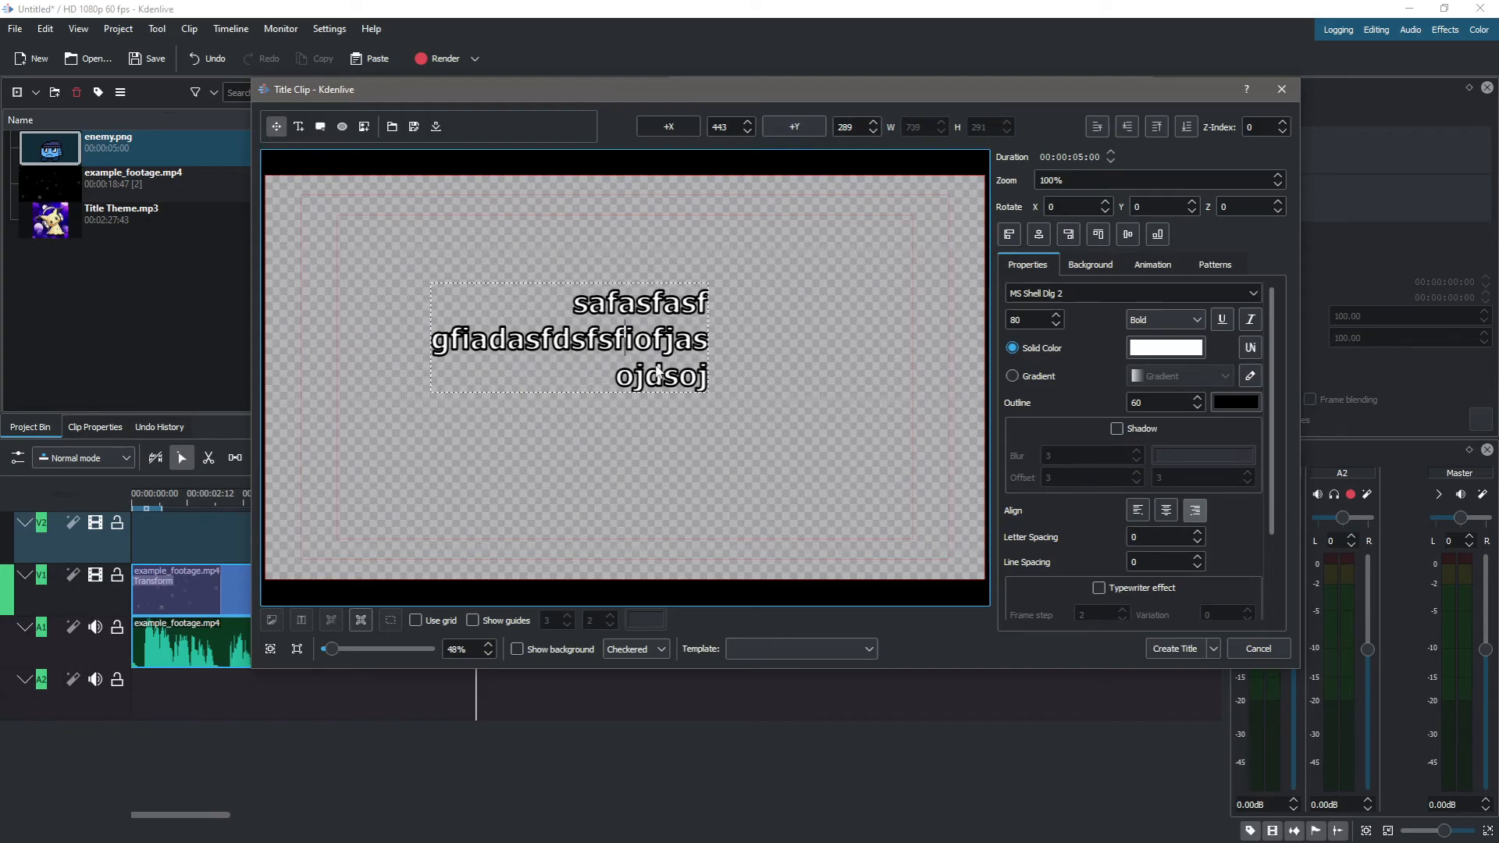
pyautogui.write('sdasd')
pyautogui.click(810, 517)
# Try the left, centre and right alignments on the title text and leave it centred.
pyautogui.click(1166, 509)
pyautogui.click(1138, 510)
pyautogui.click(1166, 510)
pyautogui.click(1193, 518)
pyautogui.click(1169, 517)
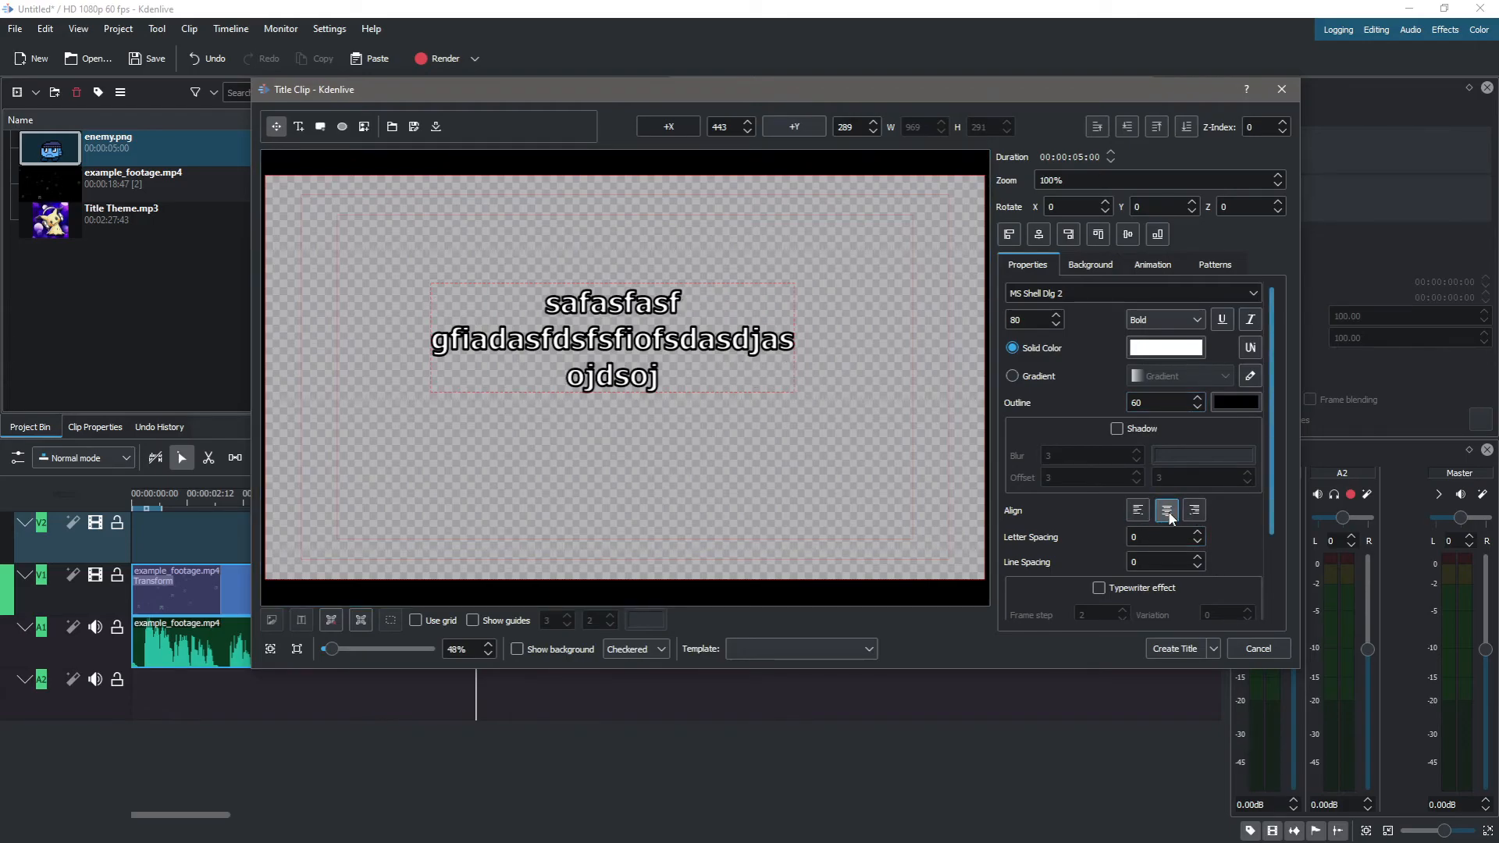
# Set the title text's outline colour to bright green (#55ff00).
pyautogui.scroll(-3, 1071, 441)
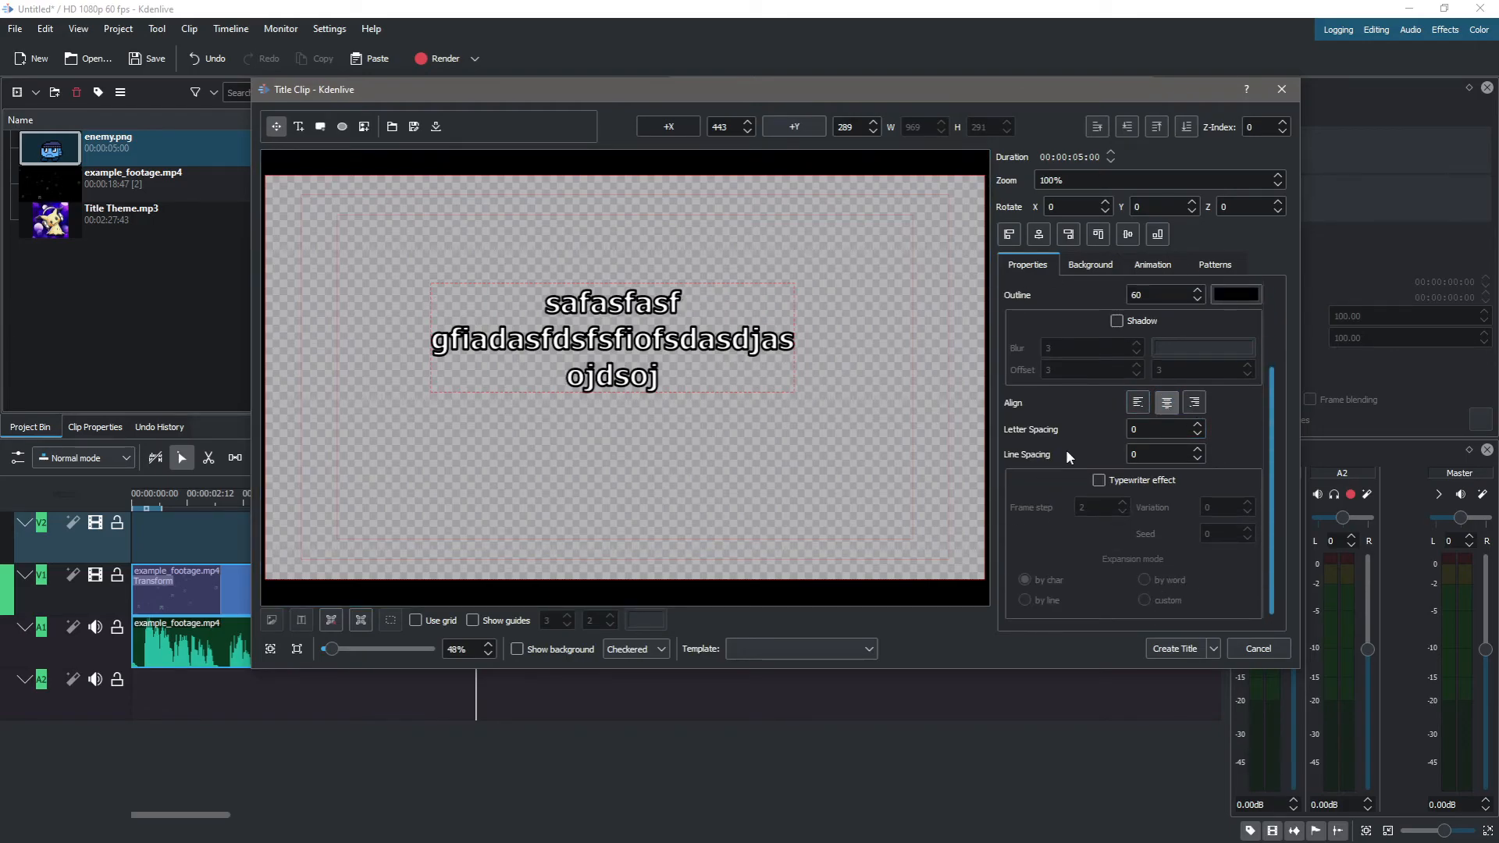
pyautogui.scroll(3, 1065, 448)
pyautogui.click(1232, 401)
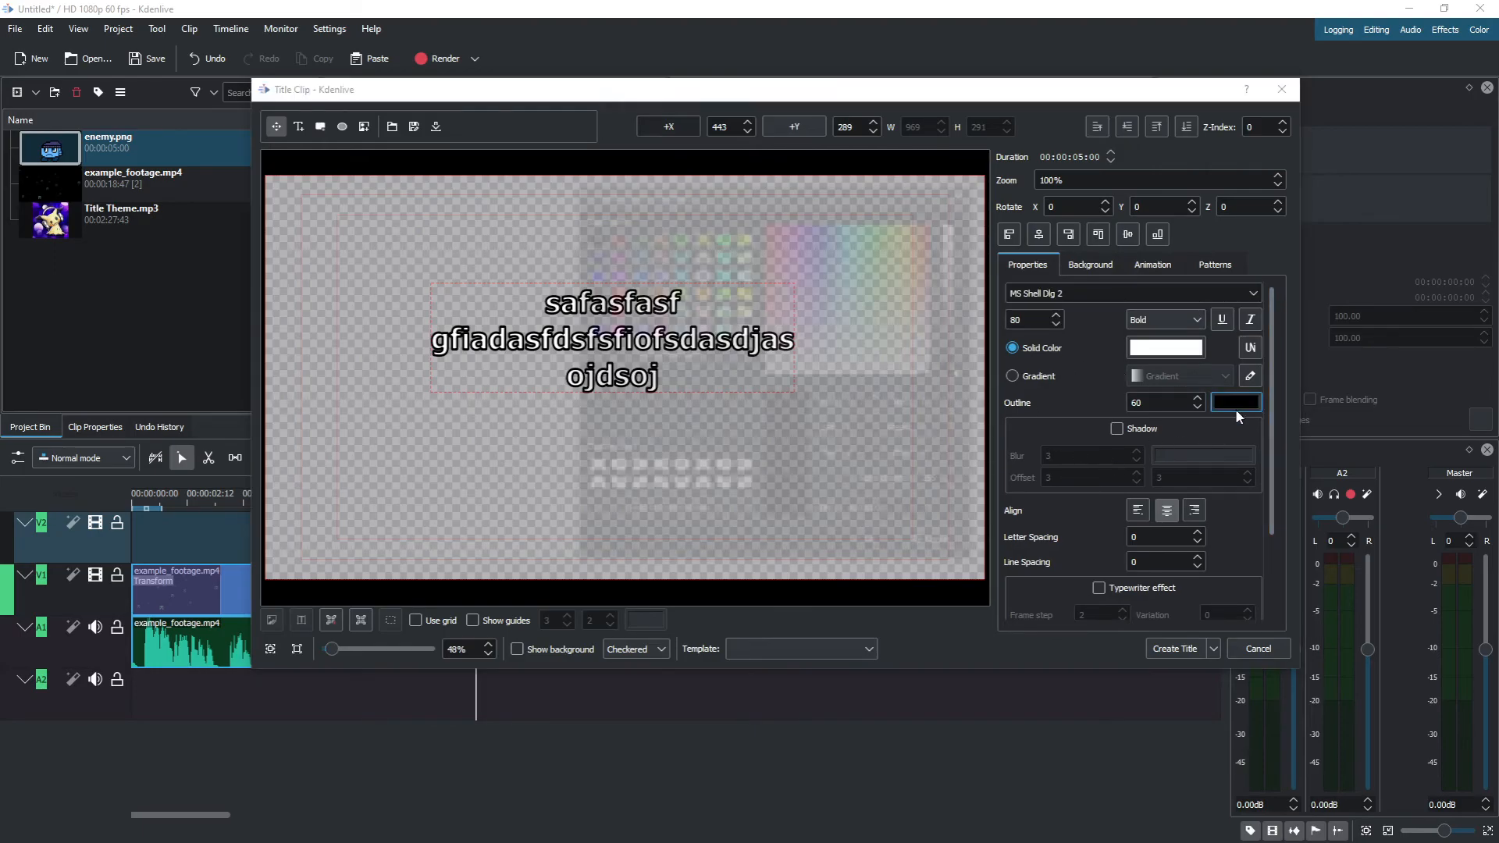
pyautogui.click(722, 294)
pyautogui.click(865, 547)
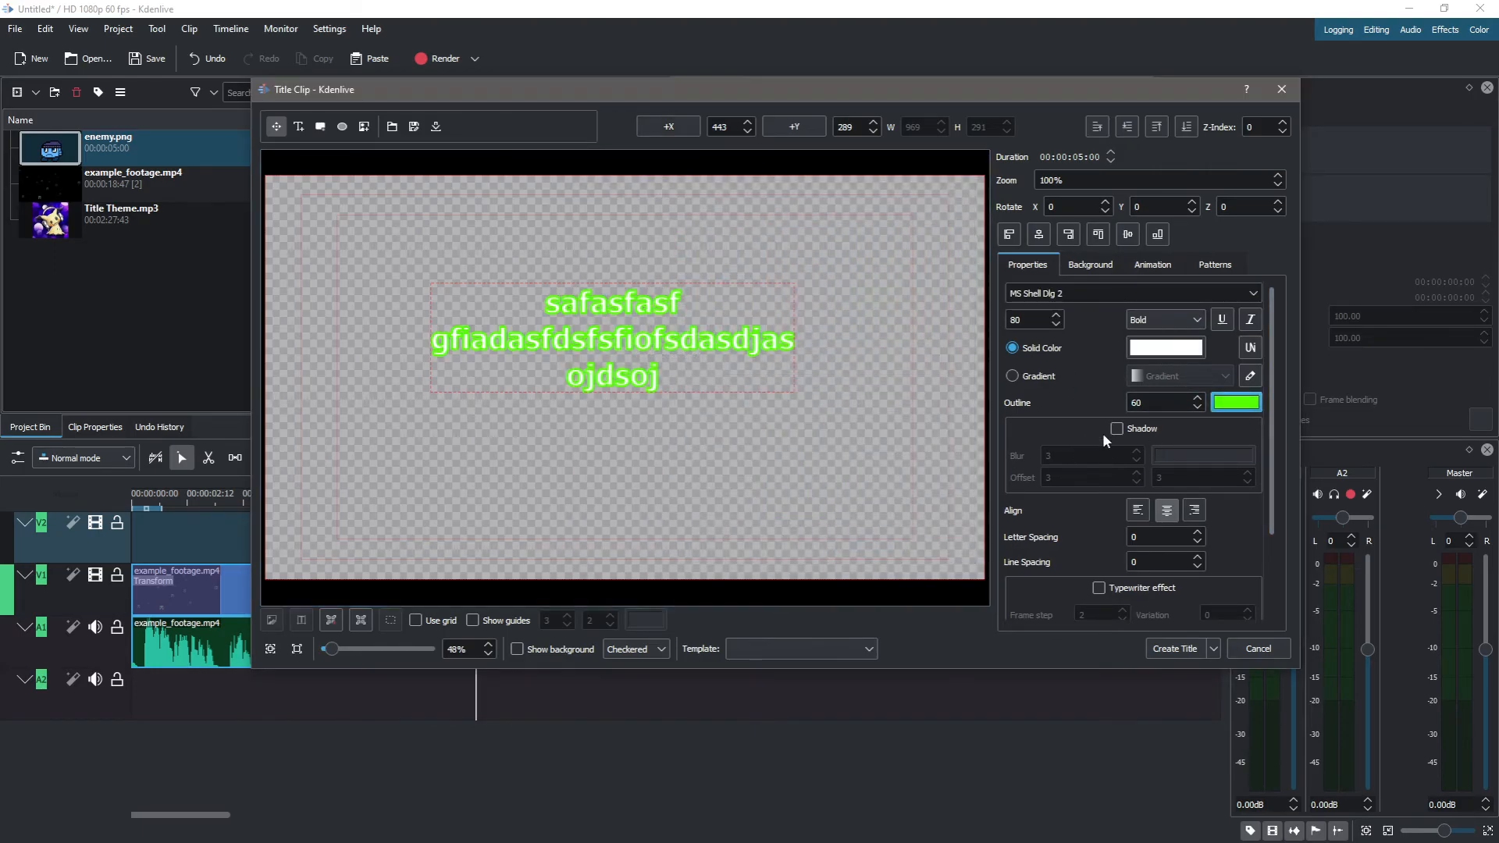
# Try an outline width of 200 on the title text, set it to 50, and dismiss the outline colour picker without changes.
pyautogui.doubleClick(1161, 403)
pyautogui.write('200')
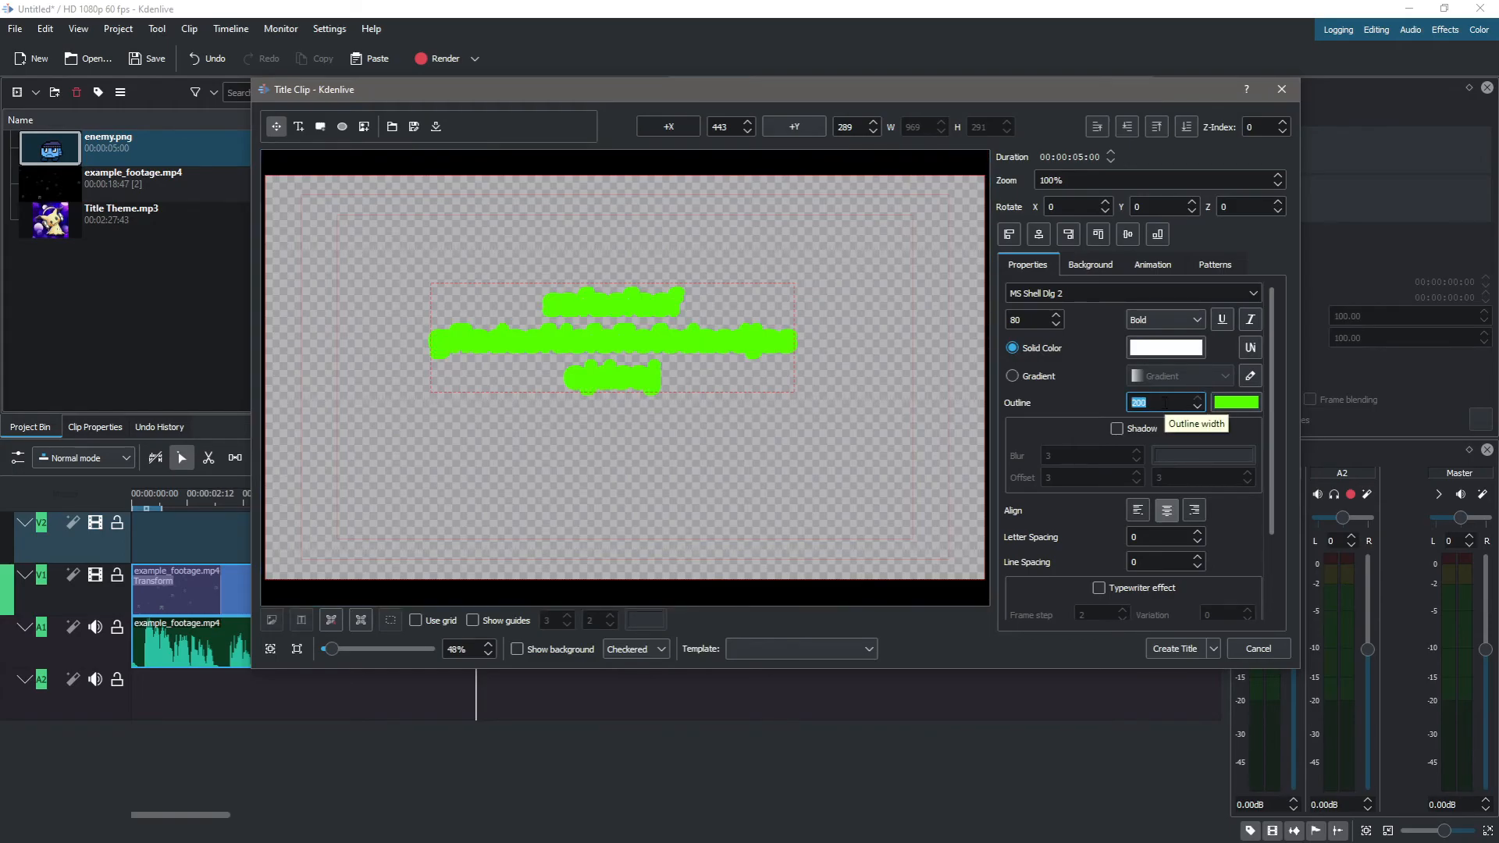
pyautogui.write('50')
pyautogui.click(1236, 402)
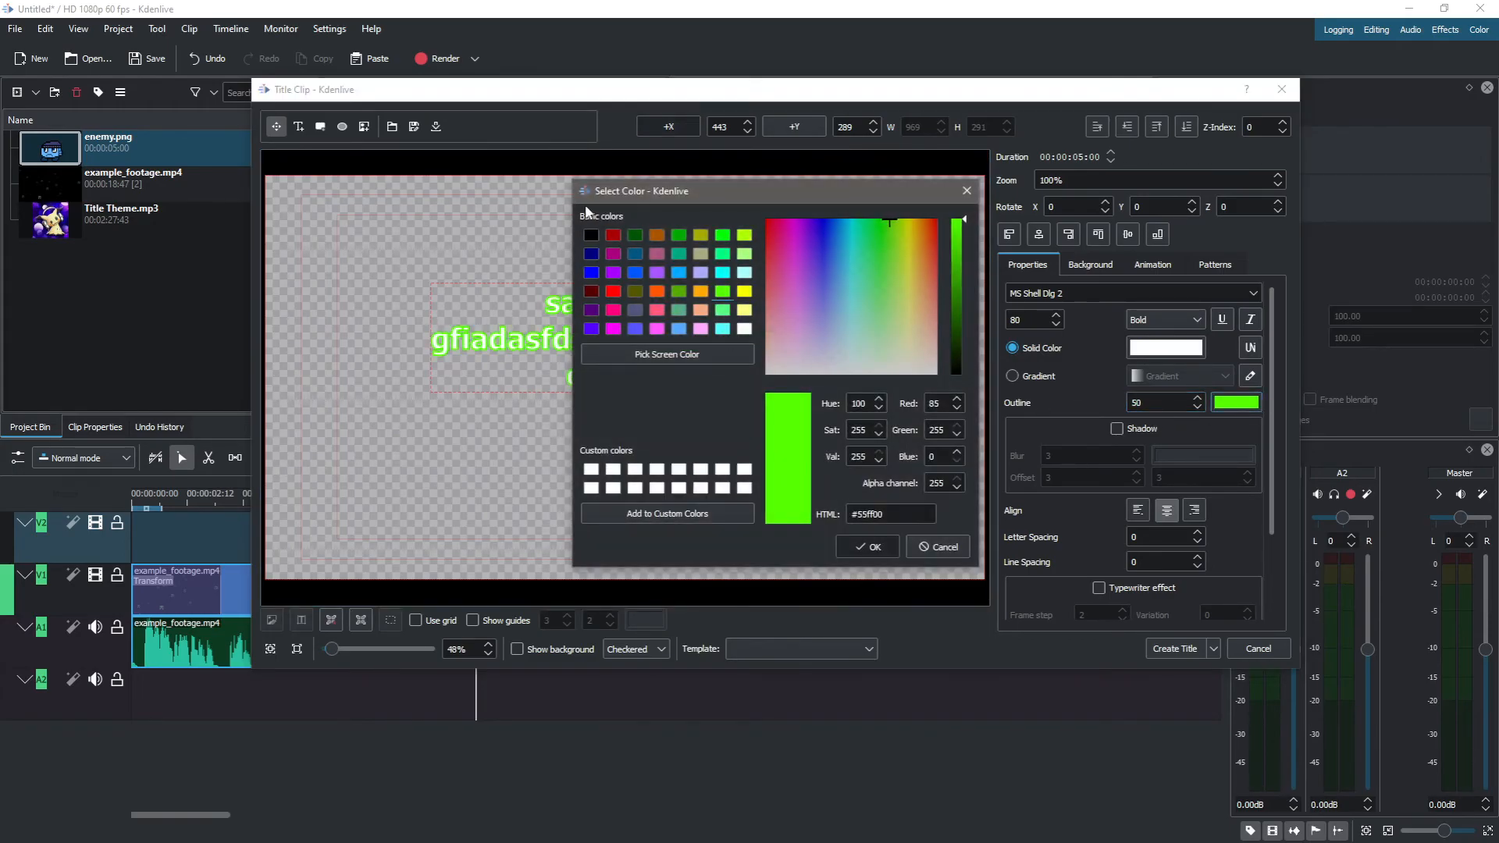
pyautogui.click(937, 546)
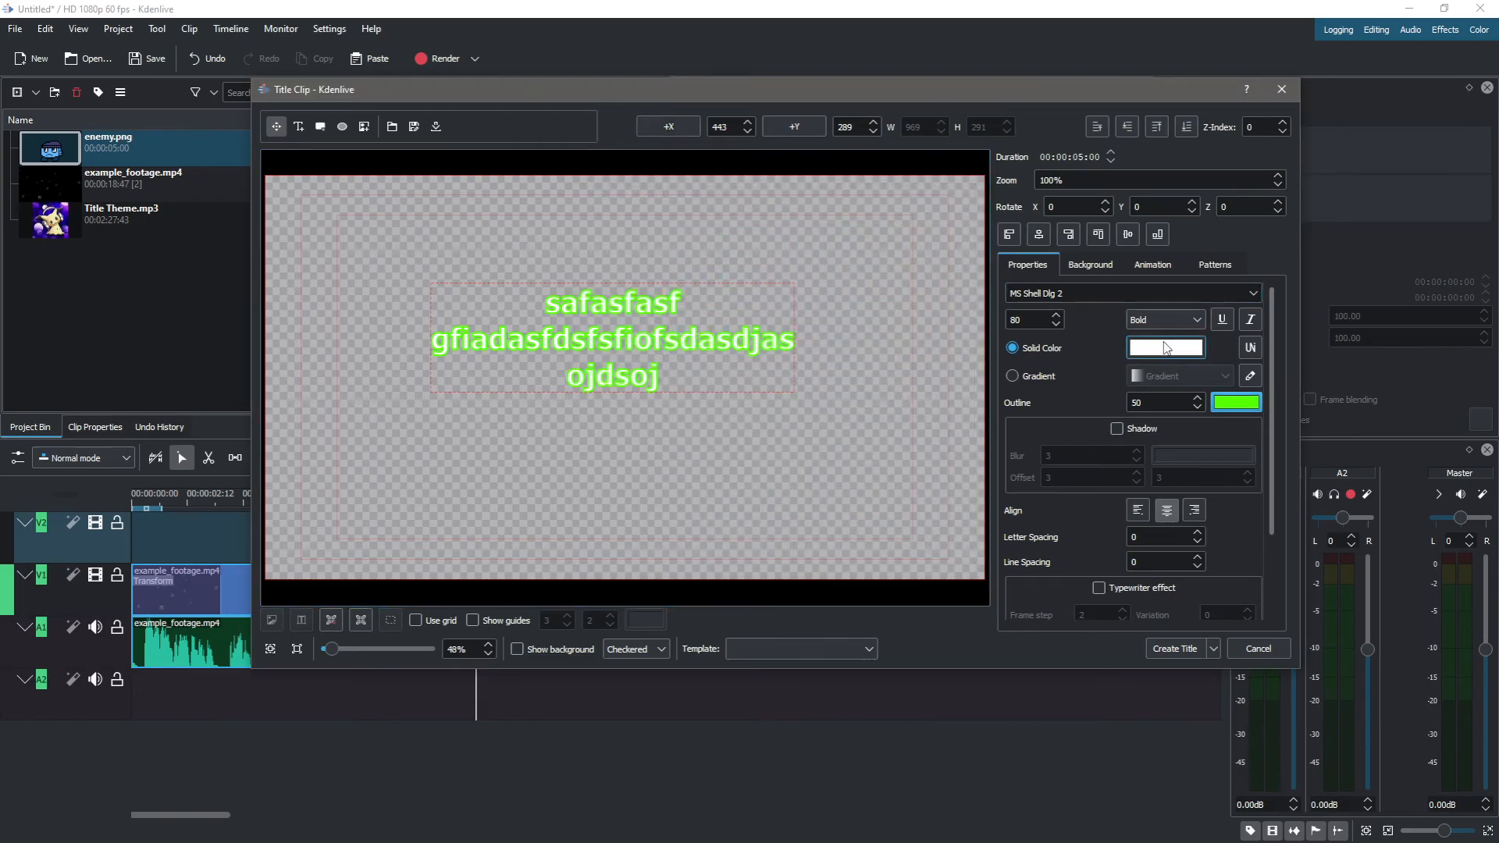
# Try a font size of 200 on the title text and set it back to 80.
pyautogui.doubleClick(1031, 322)
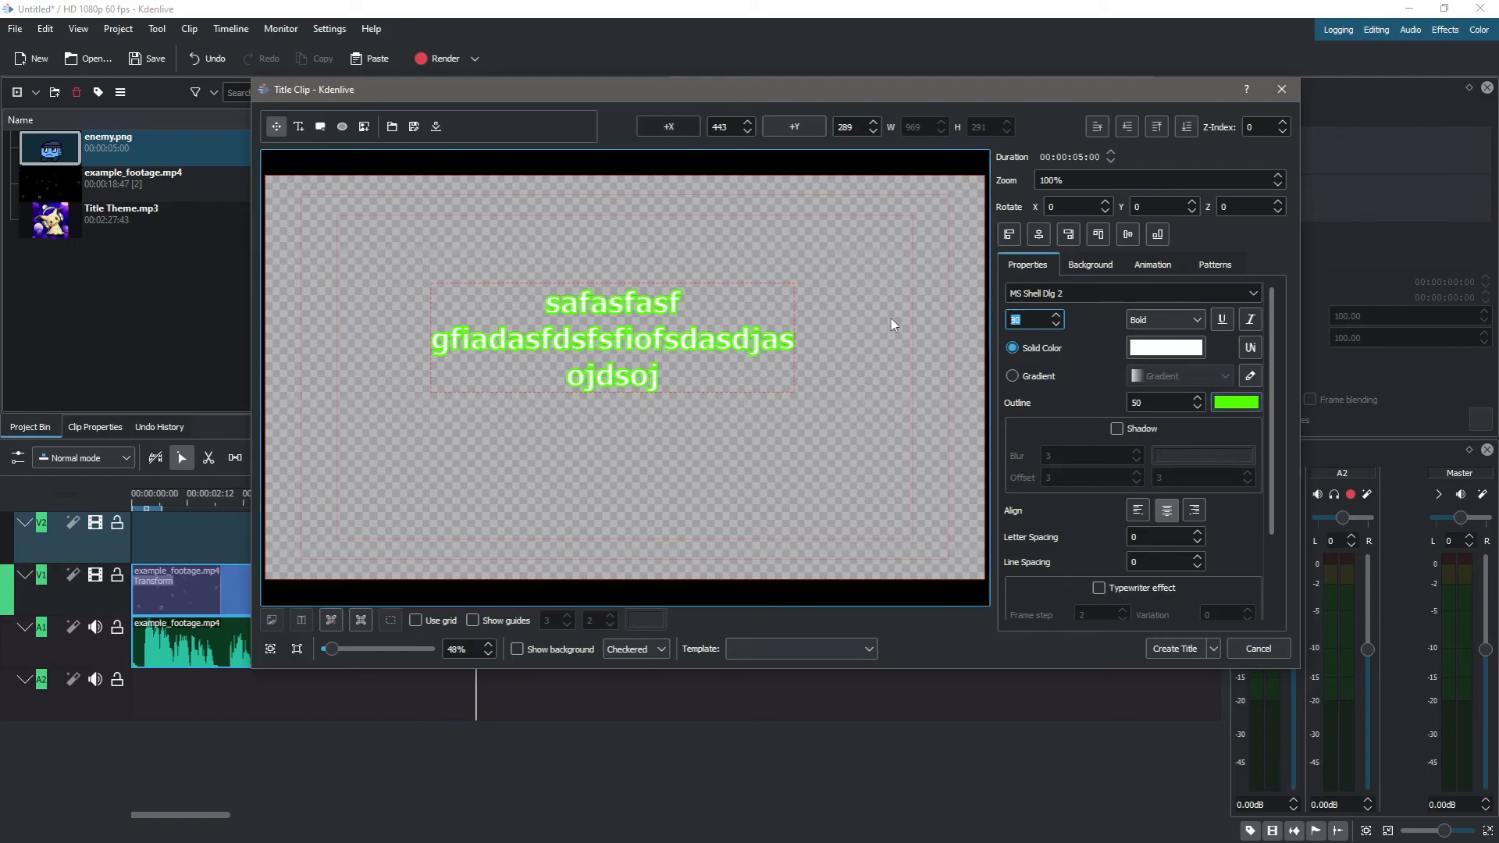
pyautogui.write('200')
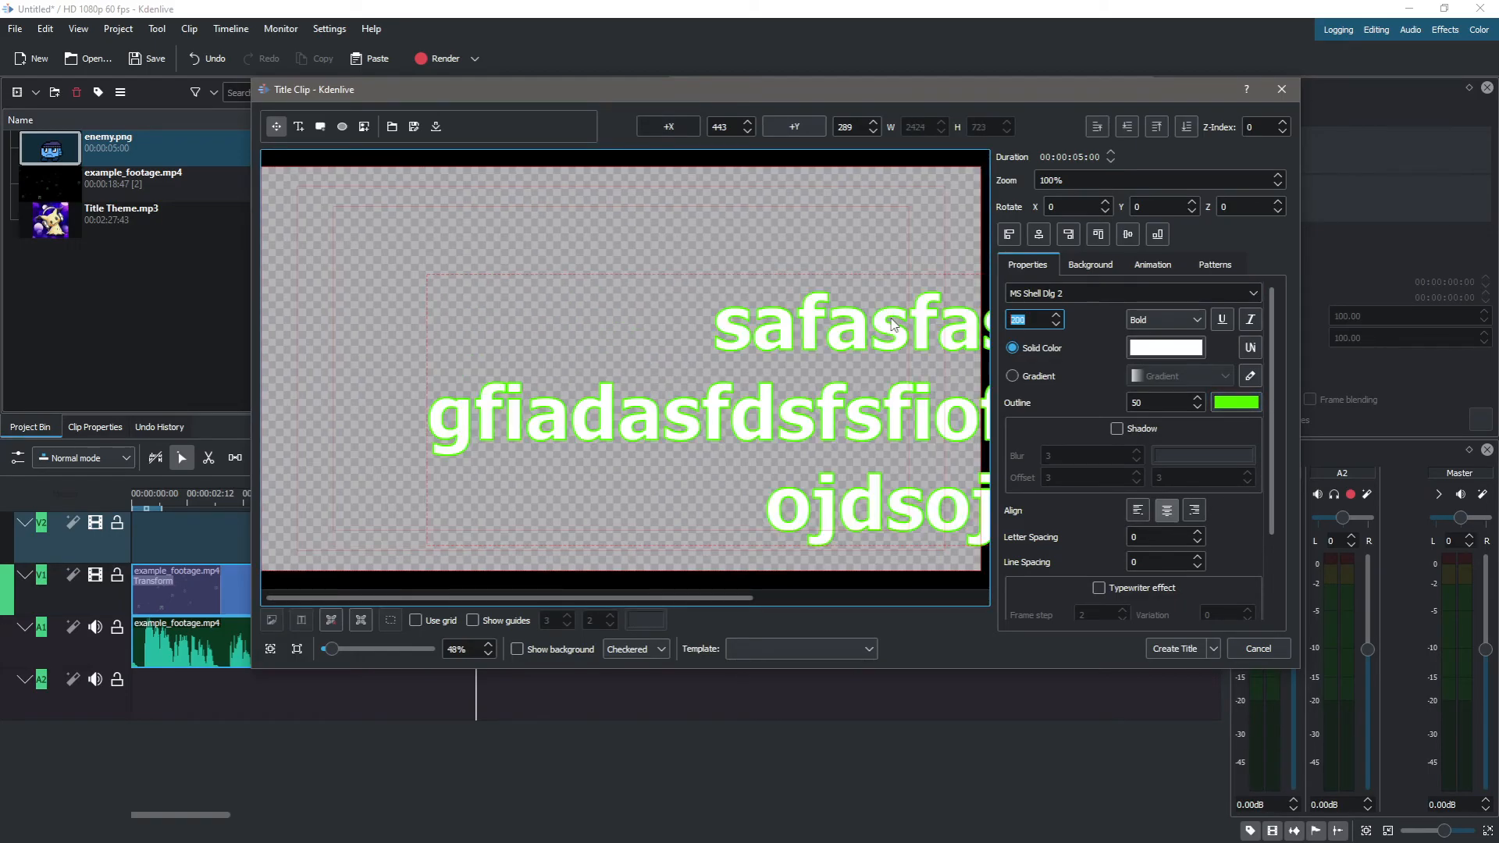
pyautogui.write('80')
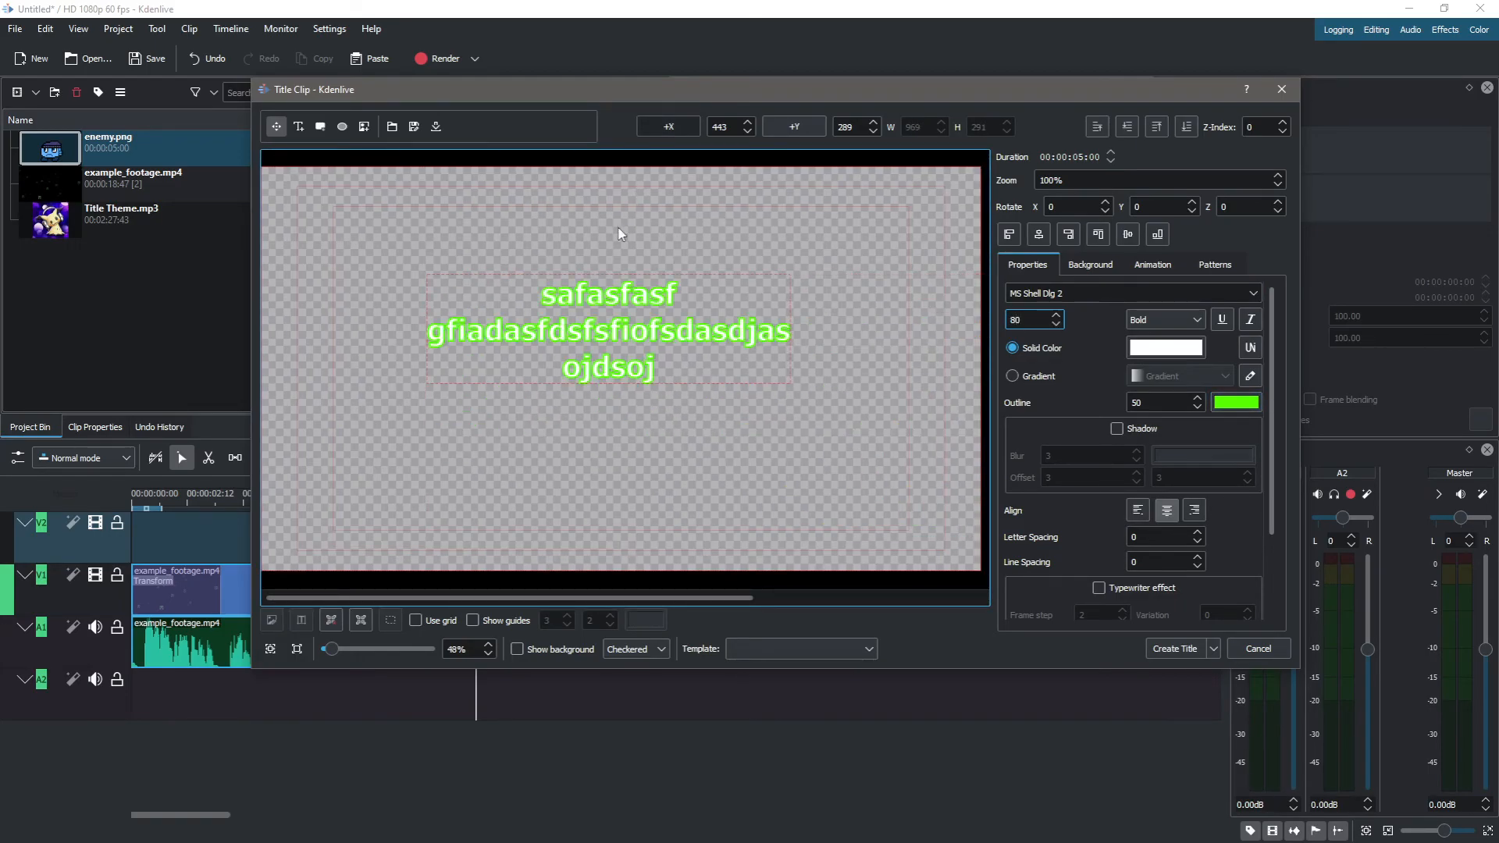
# Move the title text freehand around the frame, leaving it in the lower middle at about X 495, Y 560.
pyautogui.click(470, 229)
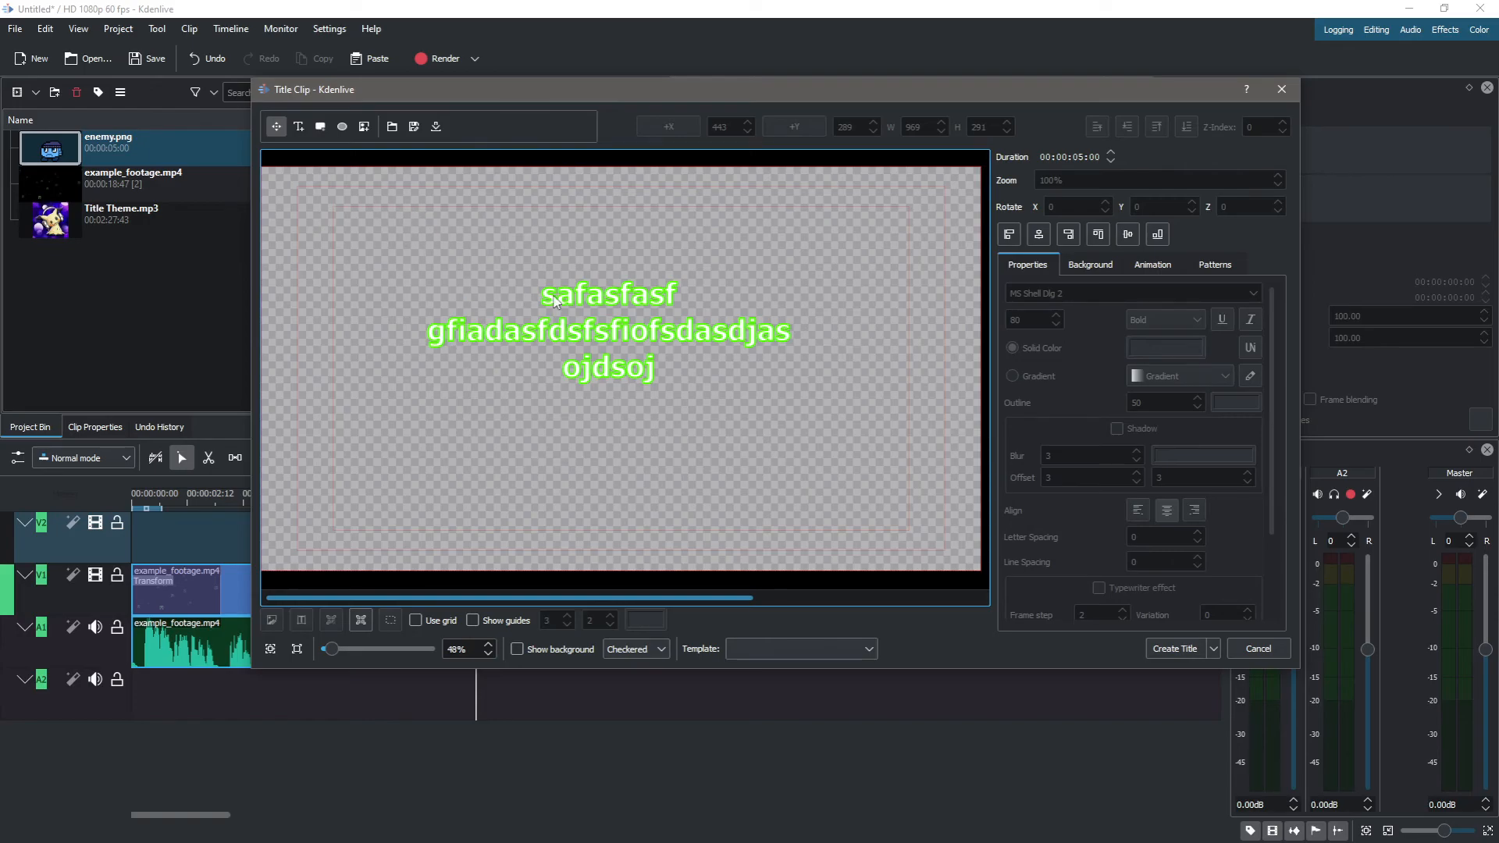
pyautogui.moveTo(623, 346); pyautogui.dragTo(428, 247)
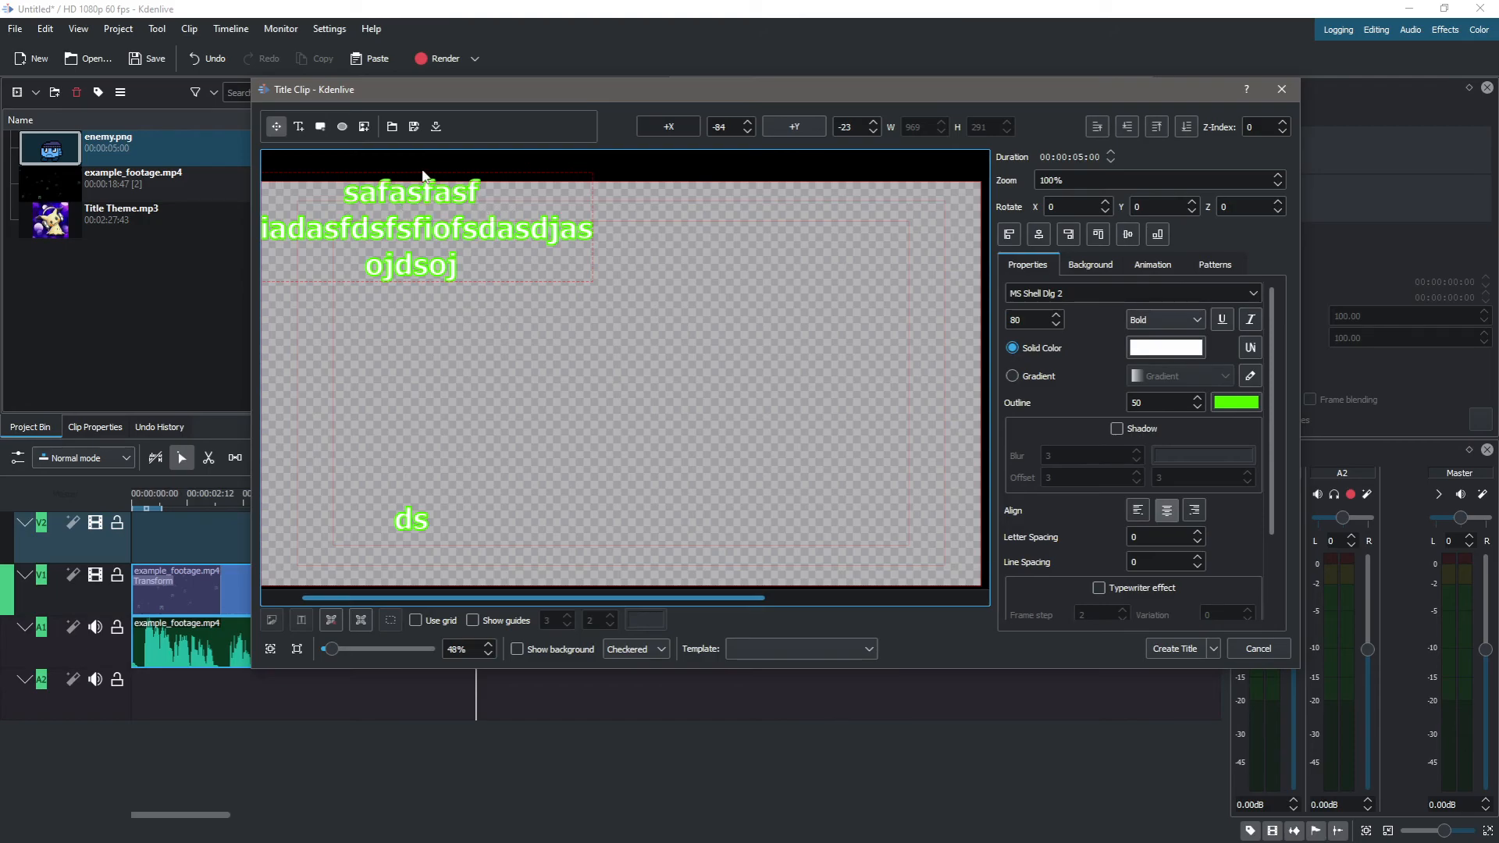
pyautogui.moveTo(395, 185); pyautogui.dragTo(650, 422)
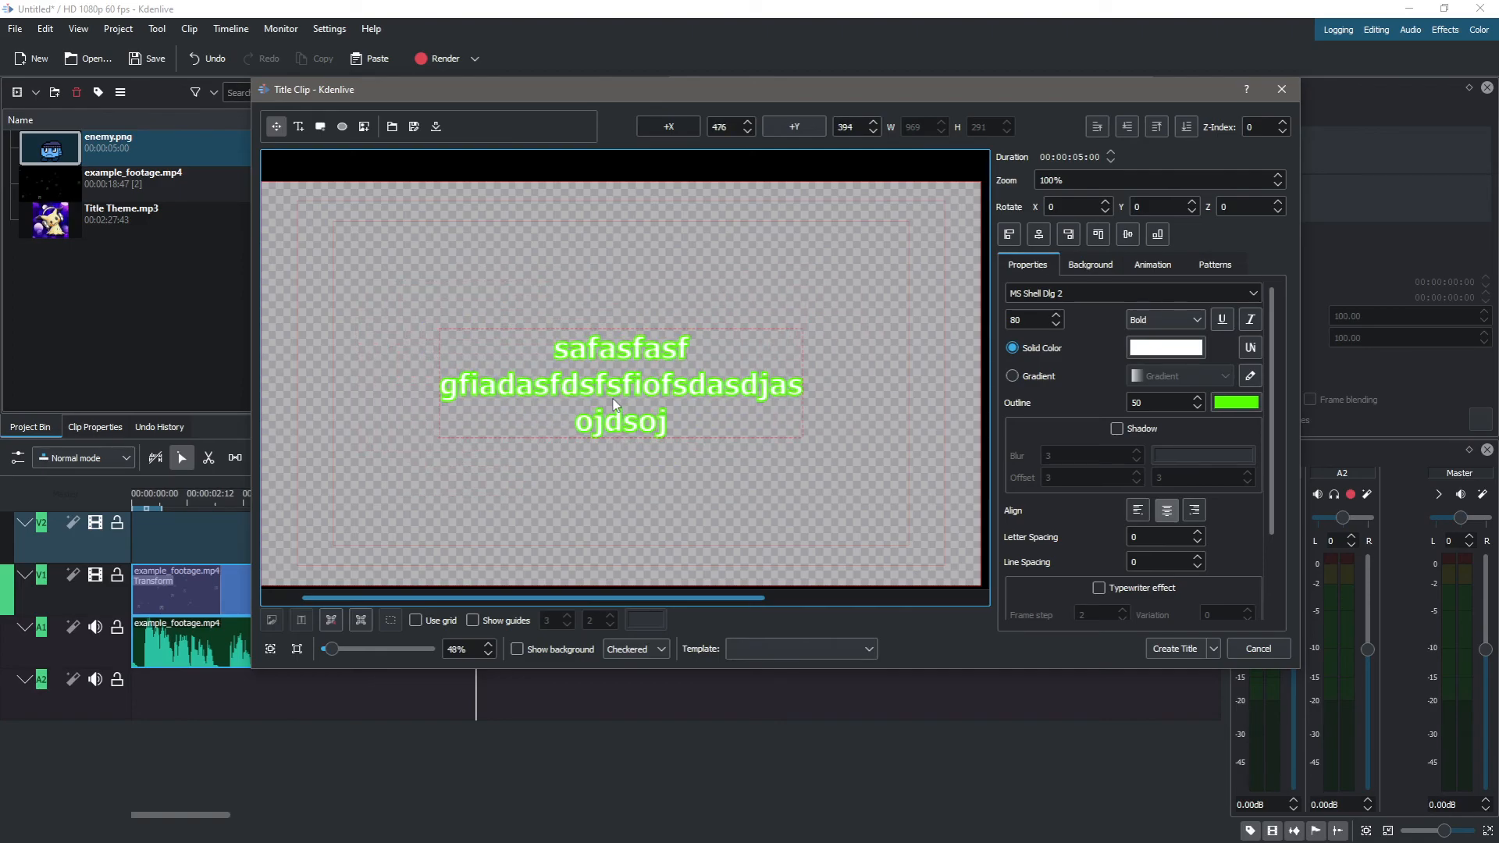
pyautogui.moveTo(614, 404); pyautogui.dragTo(622, 463)
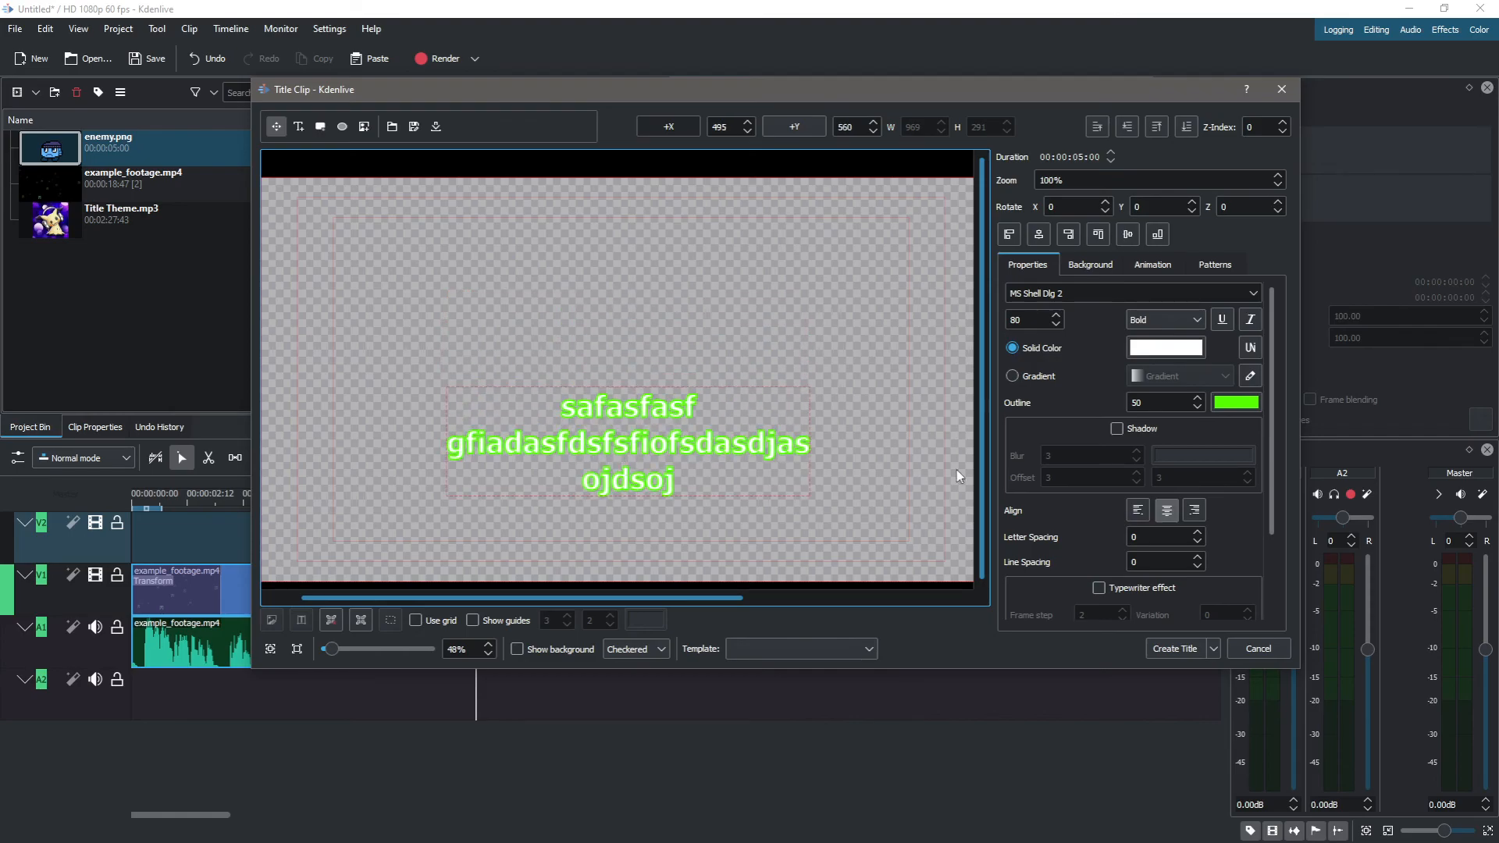
# Create the title, place it on track V2 at about 00:00:04:19 above the footage, and play that section.
pyautogui.click(1175, 648)
pyautogui.moveTo(116, 221); pyautogui.dragTo(240, 531)
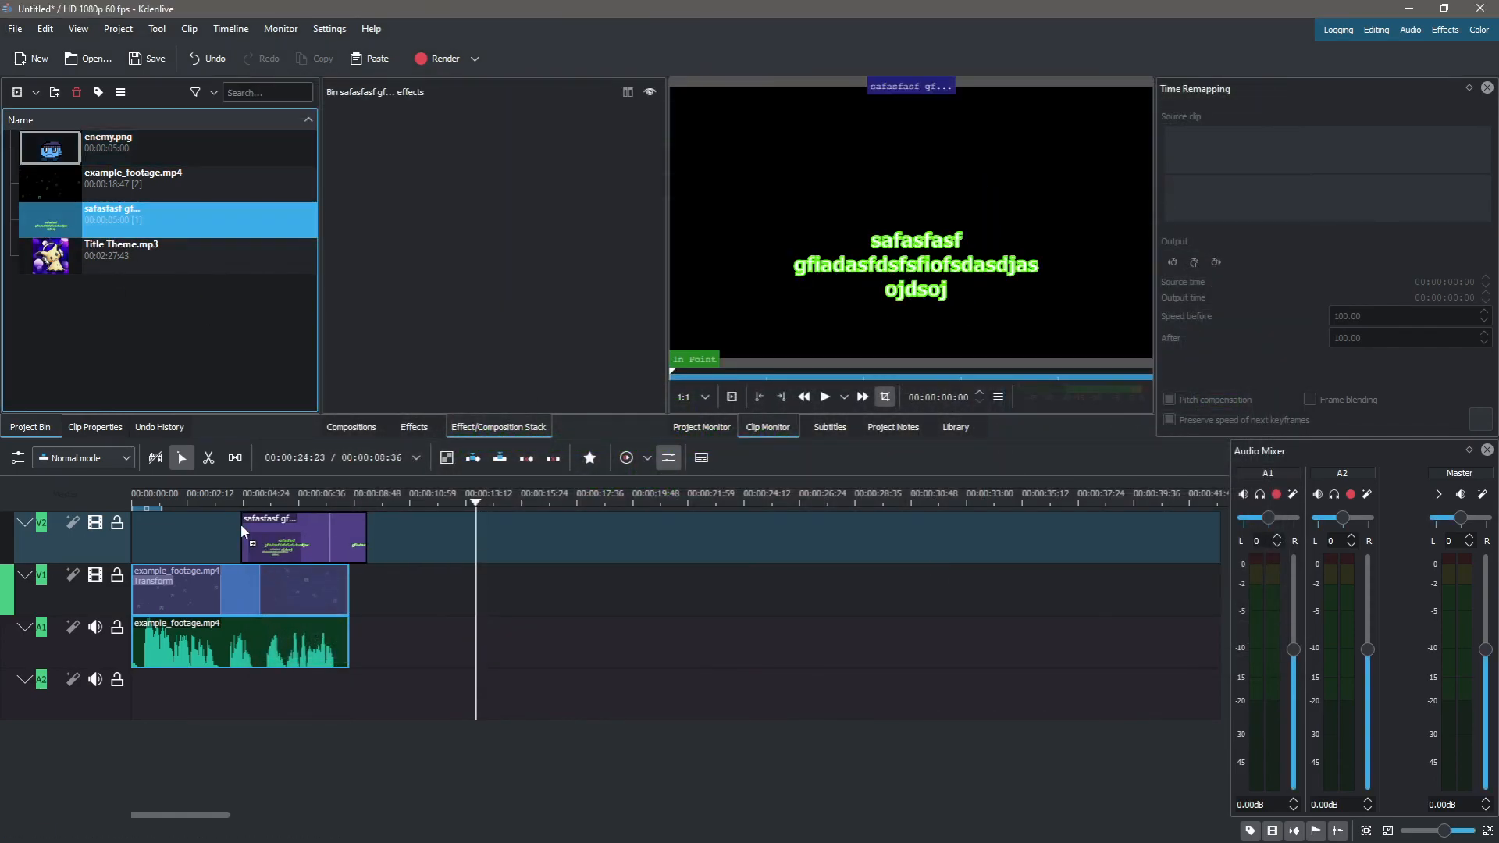
pyautogui.click(231, 540)
pyautogui.press('space')
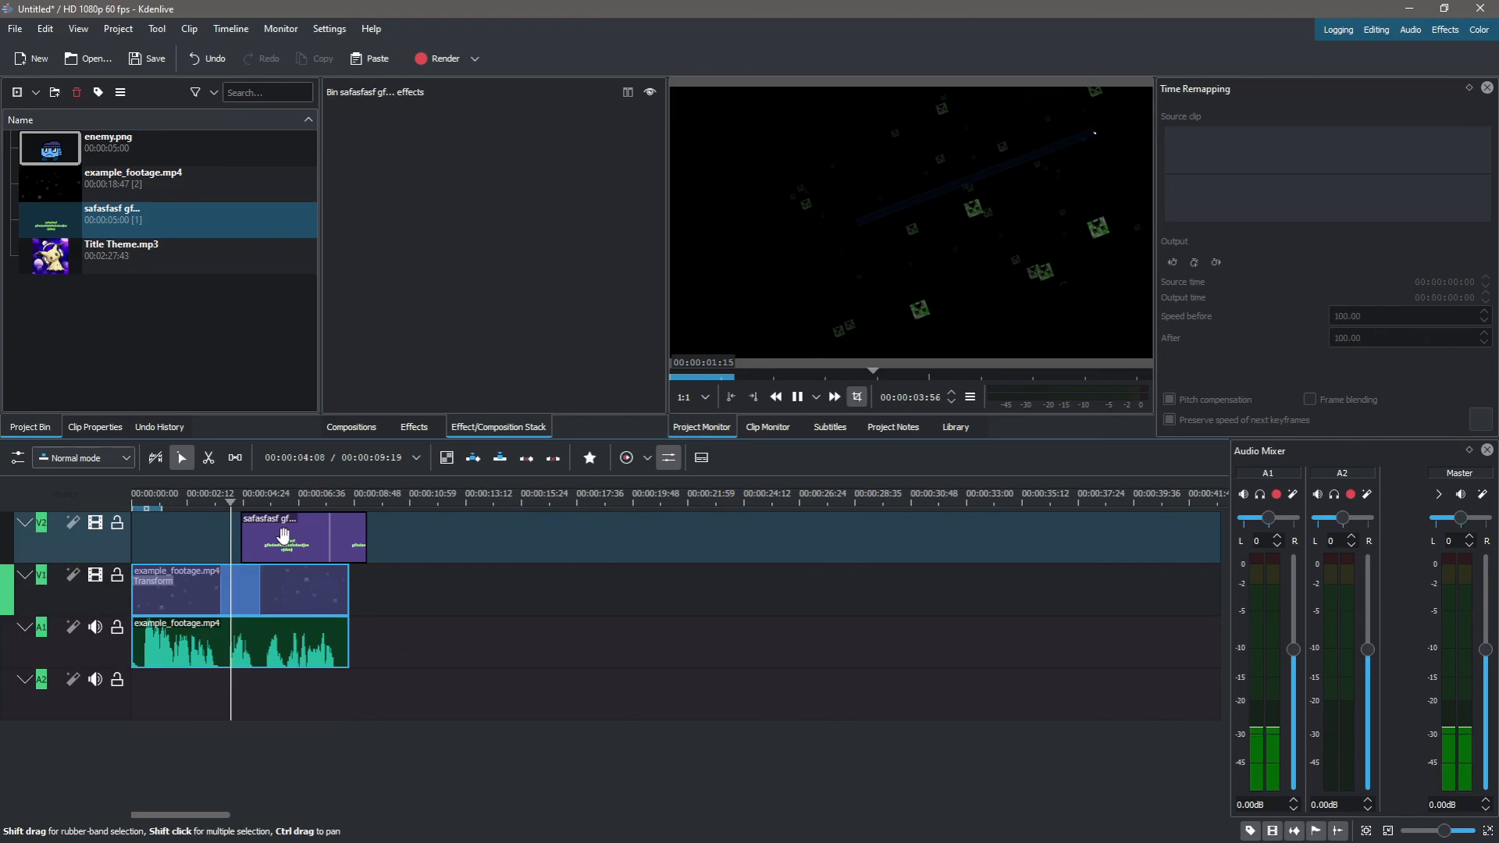
pyautogui.press('space')
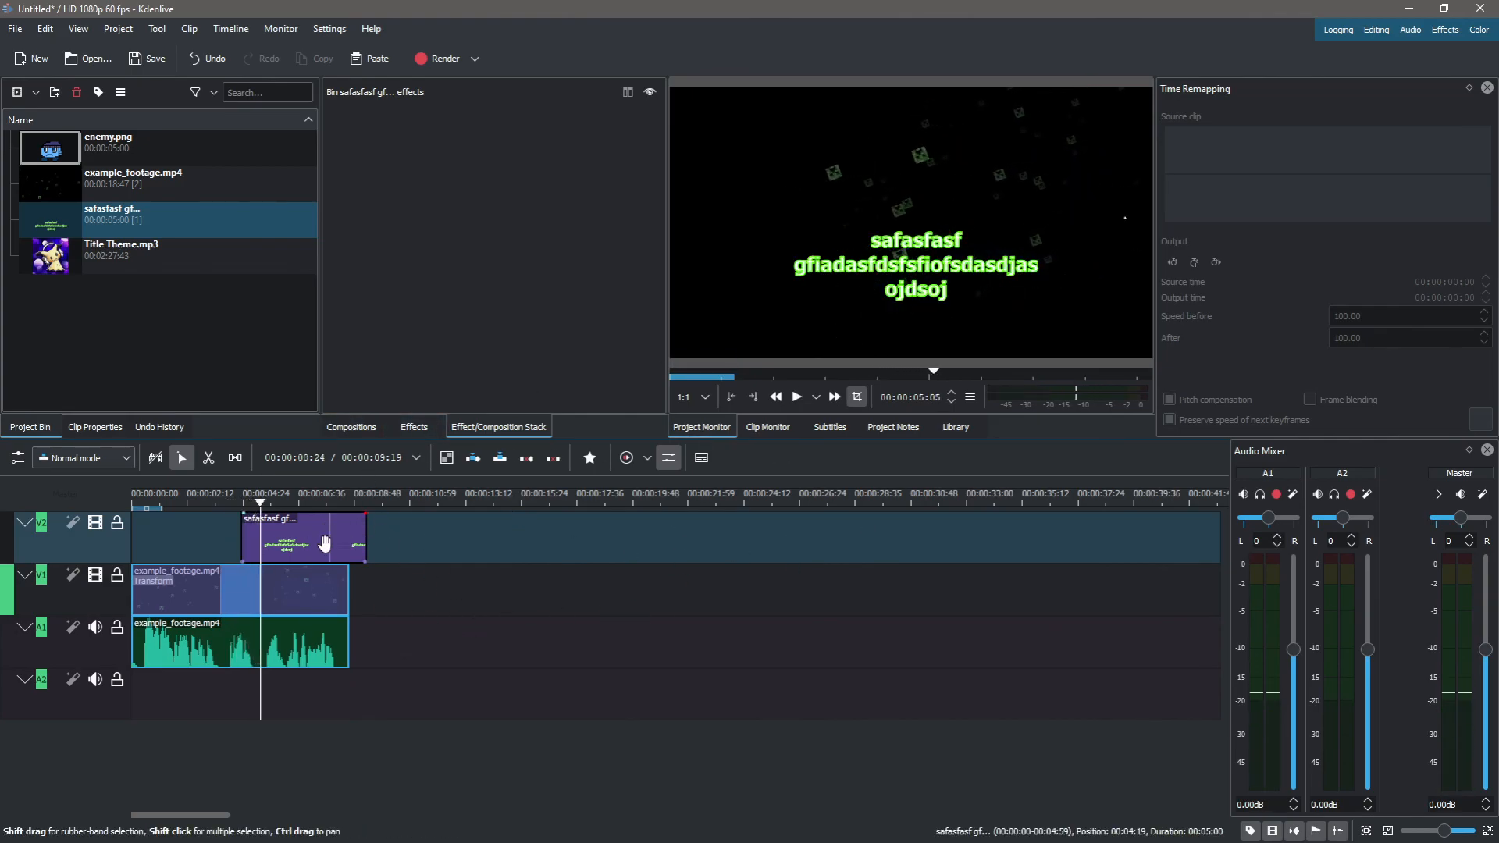
# Reopen the V2 title clip for editing, move its text up to about X 510, Y 238, and save the update.
pyautogui.click(314, 556)
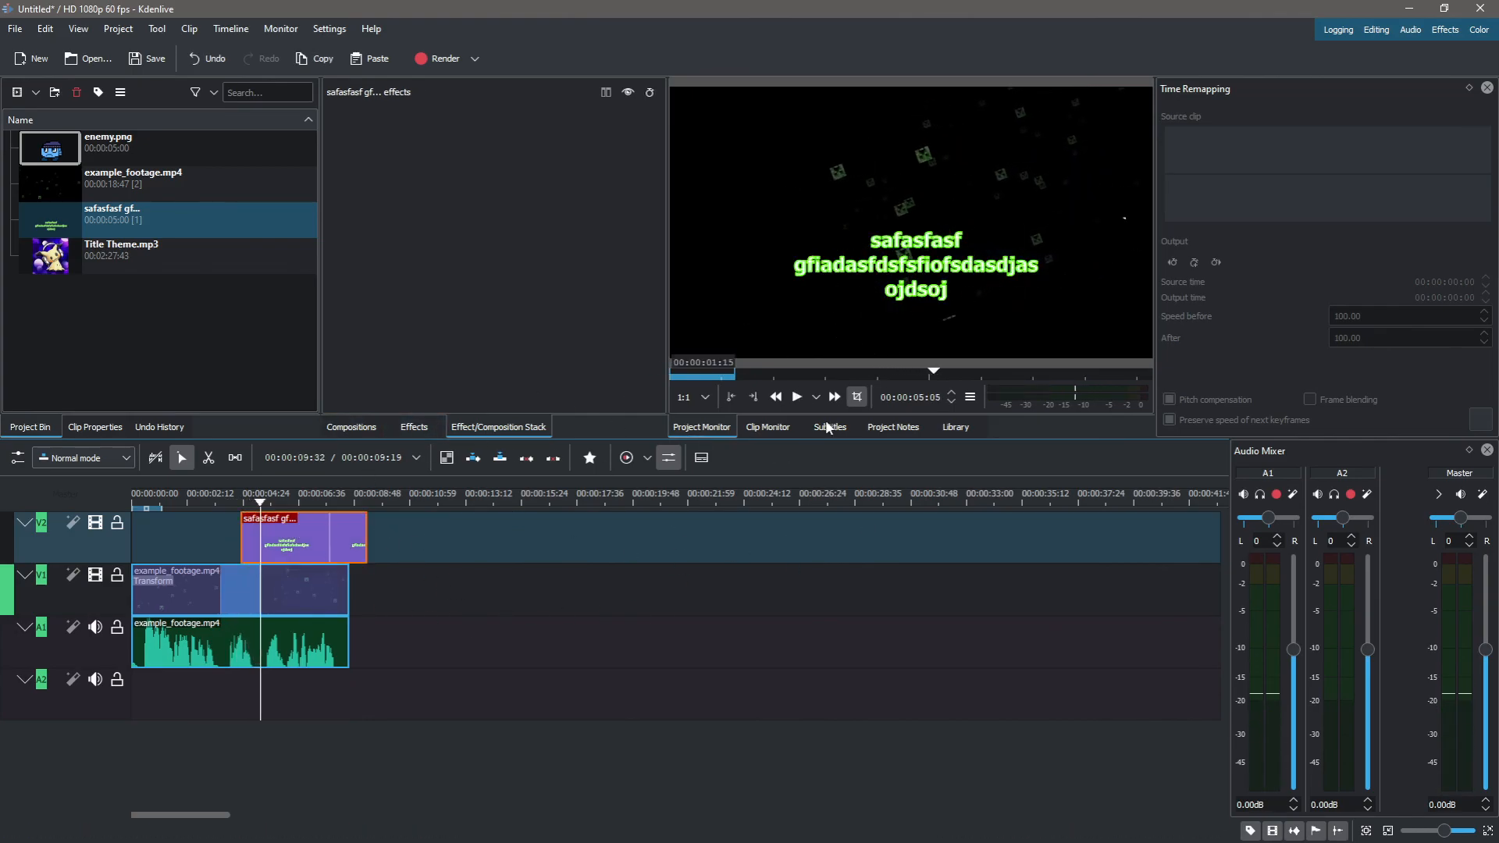
pyautogui.doubleClick(297, 542)
pyautogui.moveTo(734, 373); pyautogui.dragTo(713, 407)
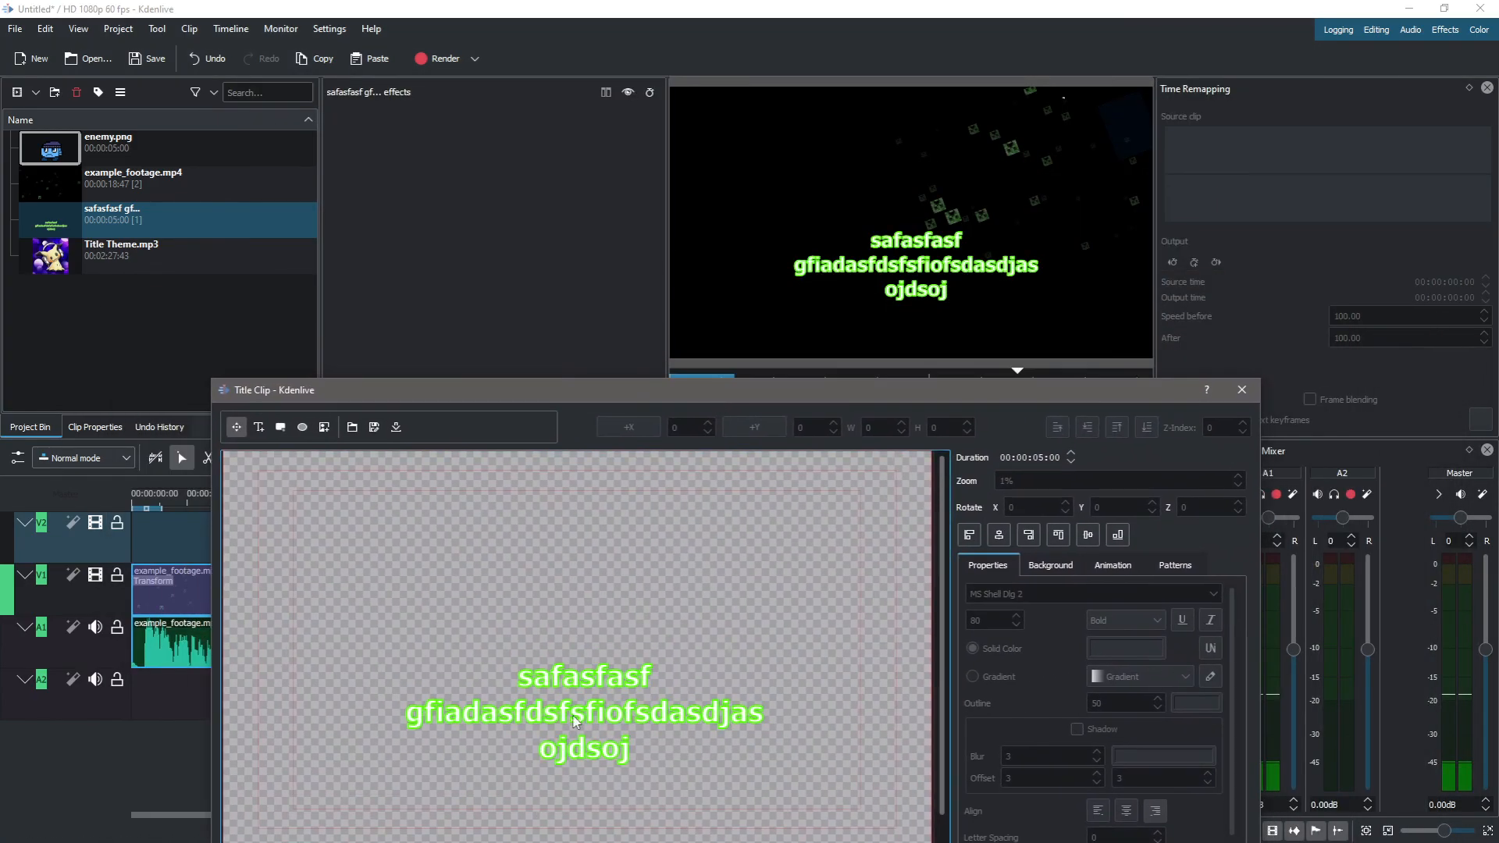
pyautogui.moveTo(593, 729); pyautogui.dragTo(599, 609)
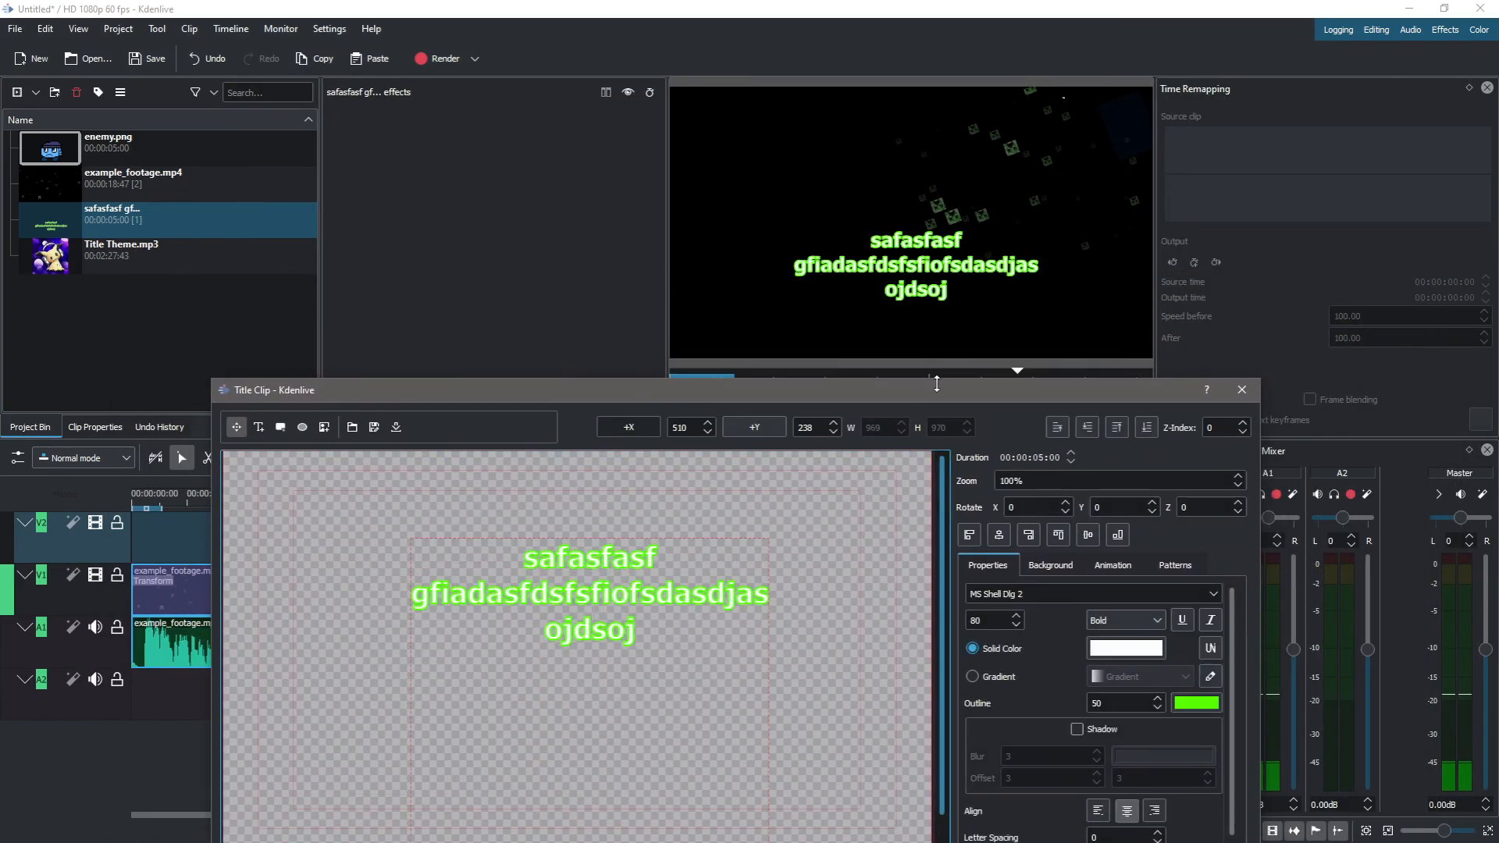
pyautogui.moveTo(926, 400); pyautogui.dragTo(798, 168)
pyautogui.click(1019, 769)
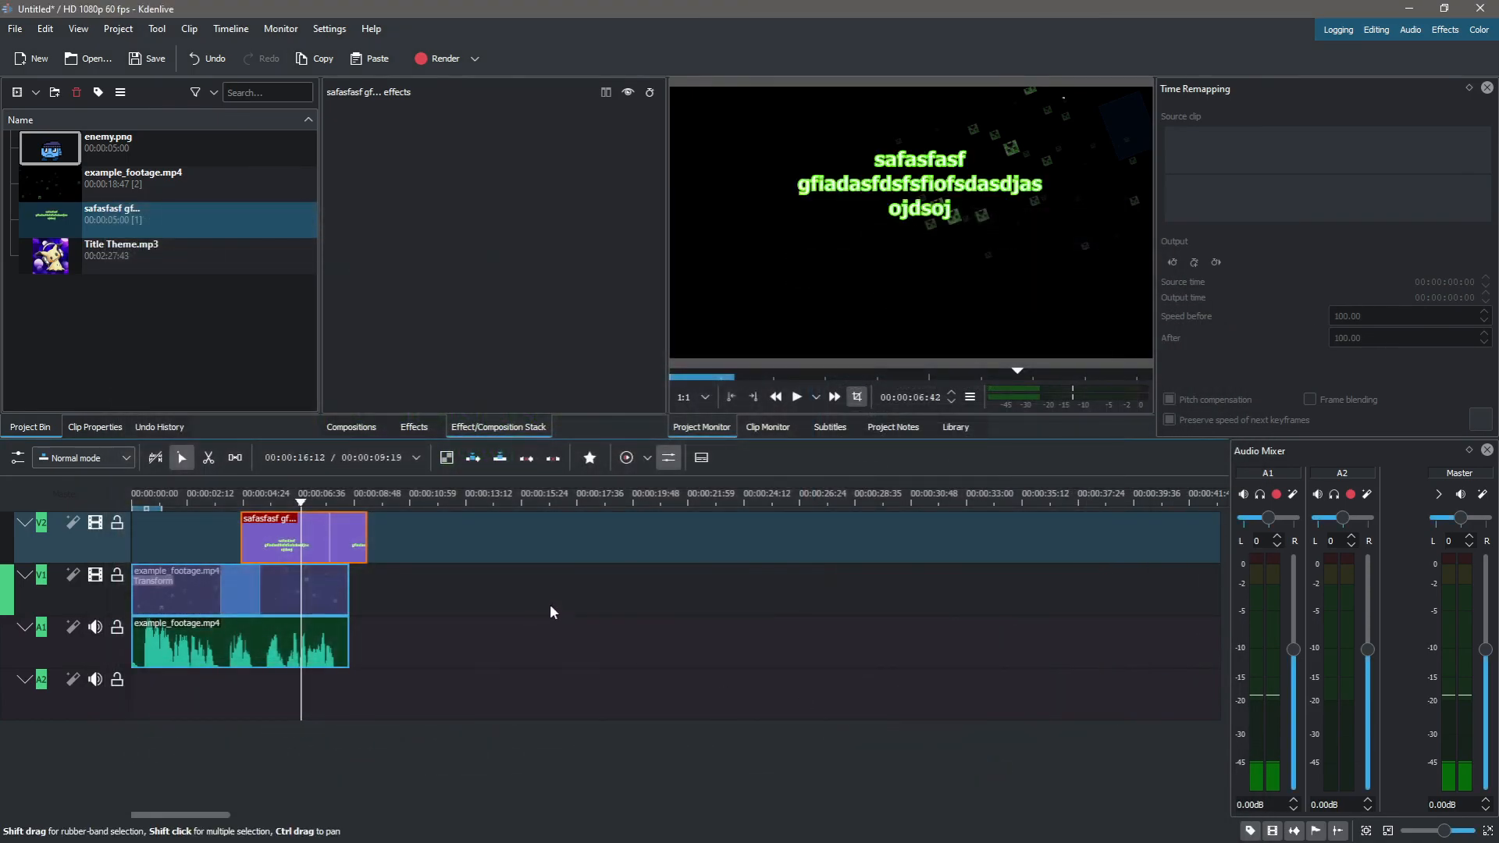
# Play the timeline from just before the title clip to check the repositioned text.
pyautogui.click(230, 536)
pyautogui.press('space')
pyautogui.press('space')
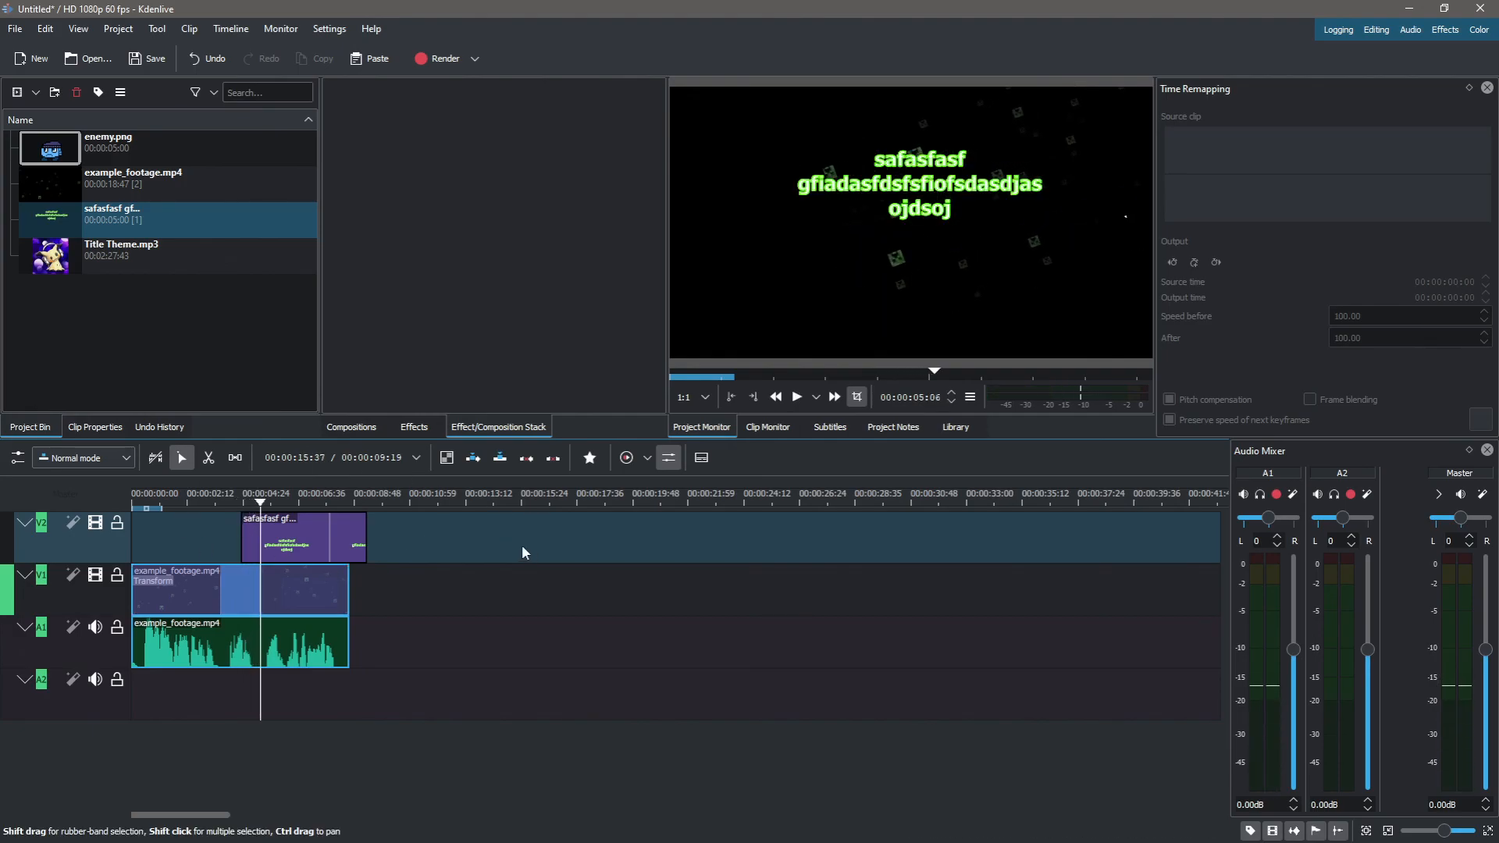
# Start rendering the full project to untitled.mp4 in the MP4-H264/AAC format, and abort the render job.
pyautogui.click(439, 59)
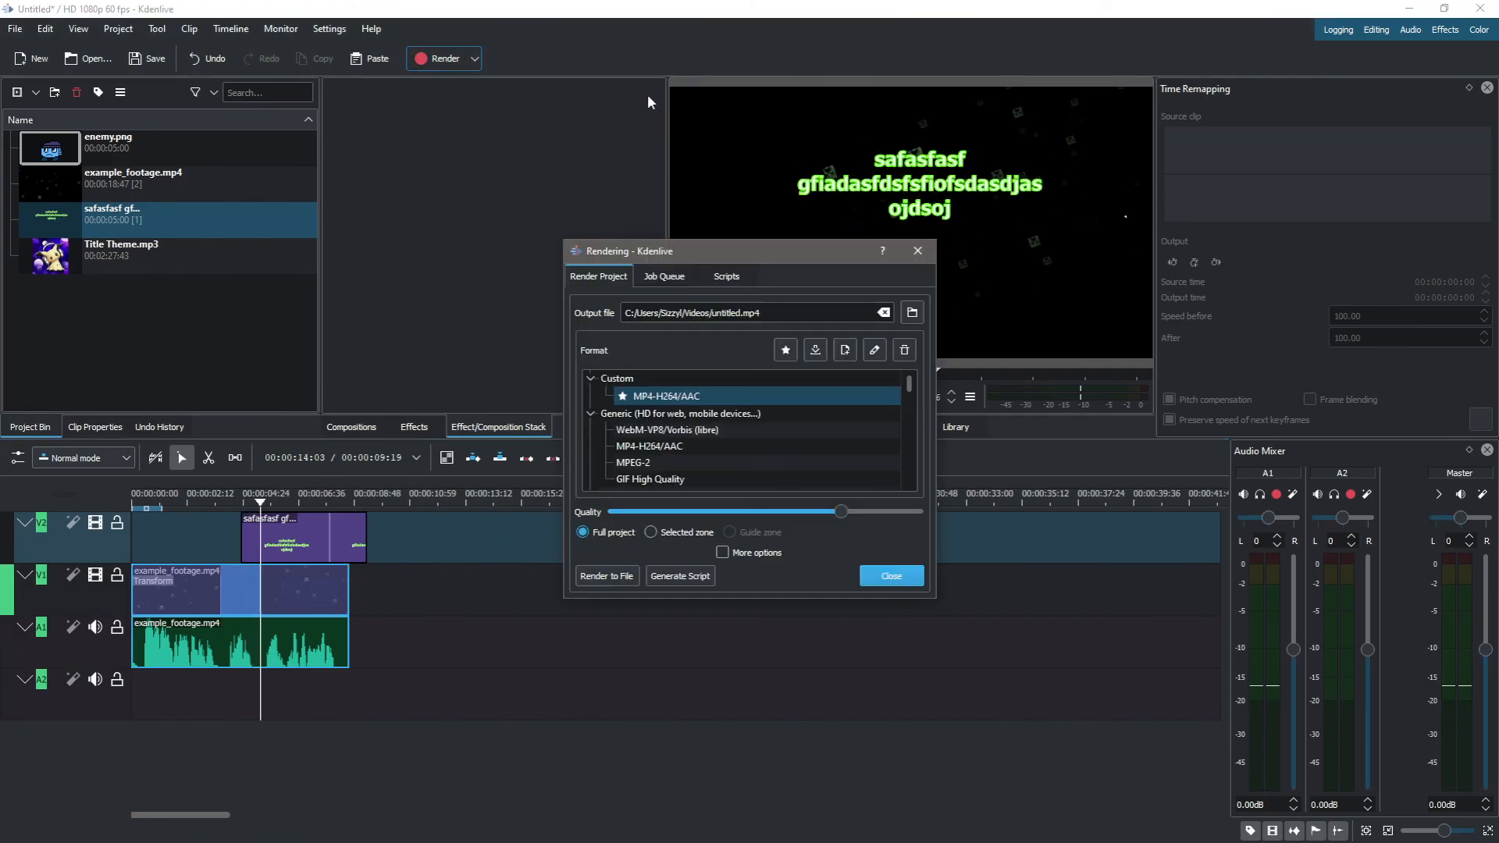
pyautogui.click(613, 575)
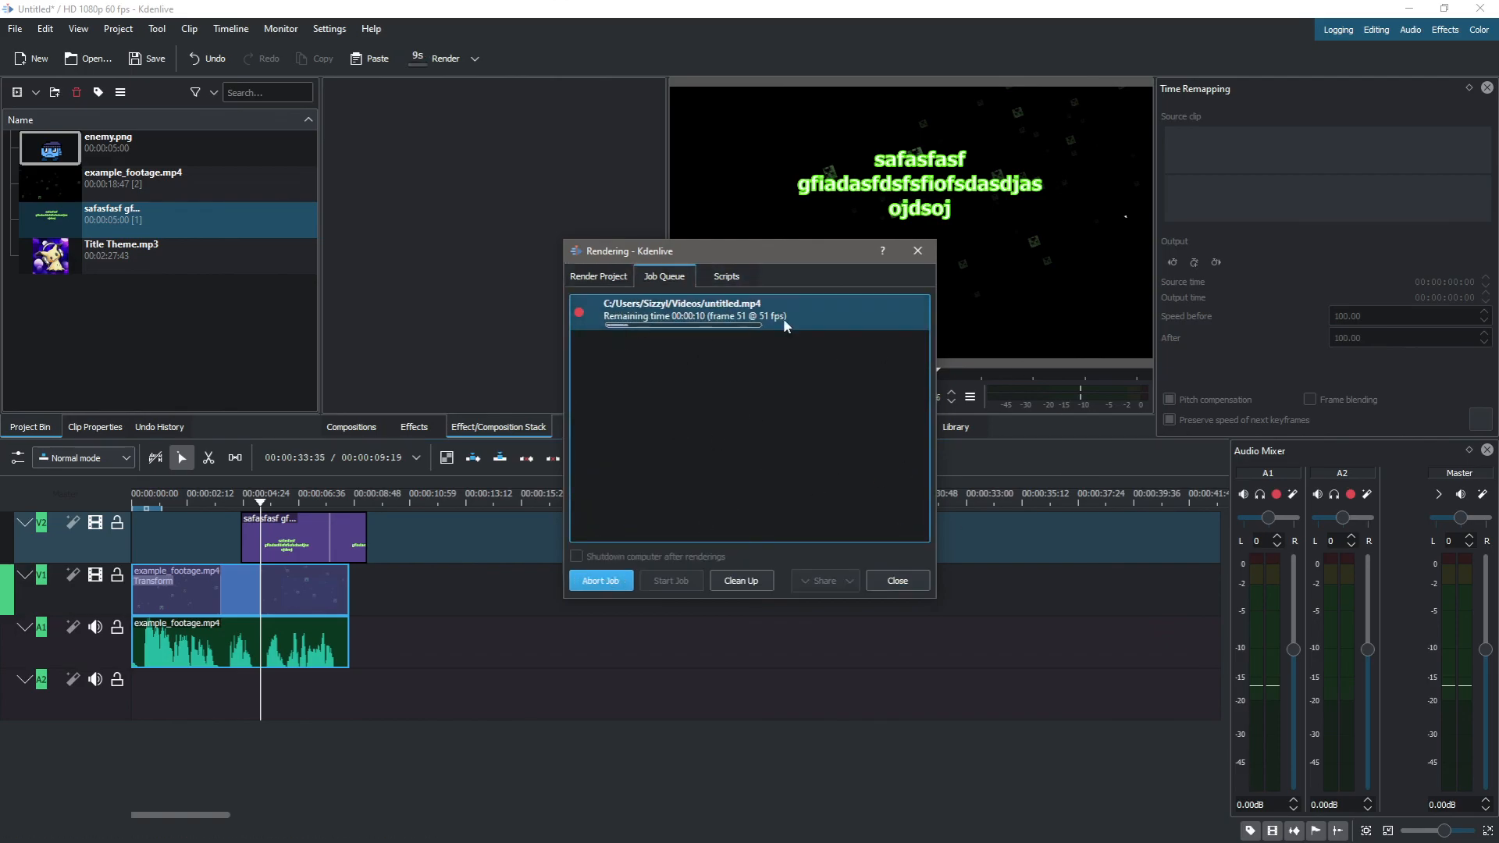
pyautogui.click(610, 583)
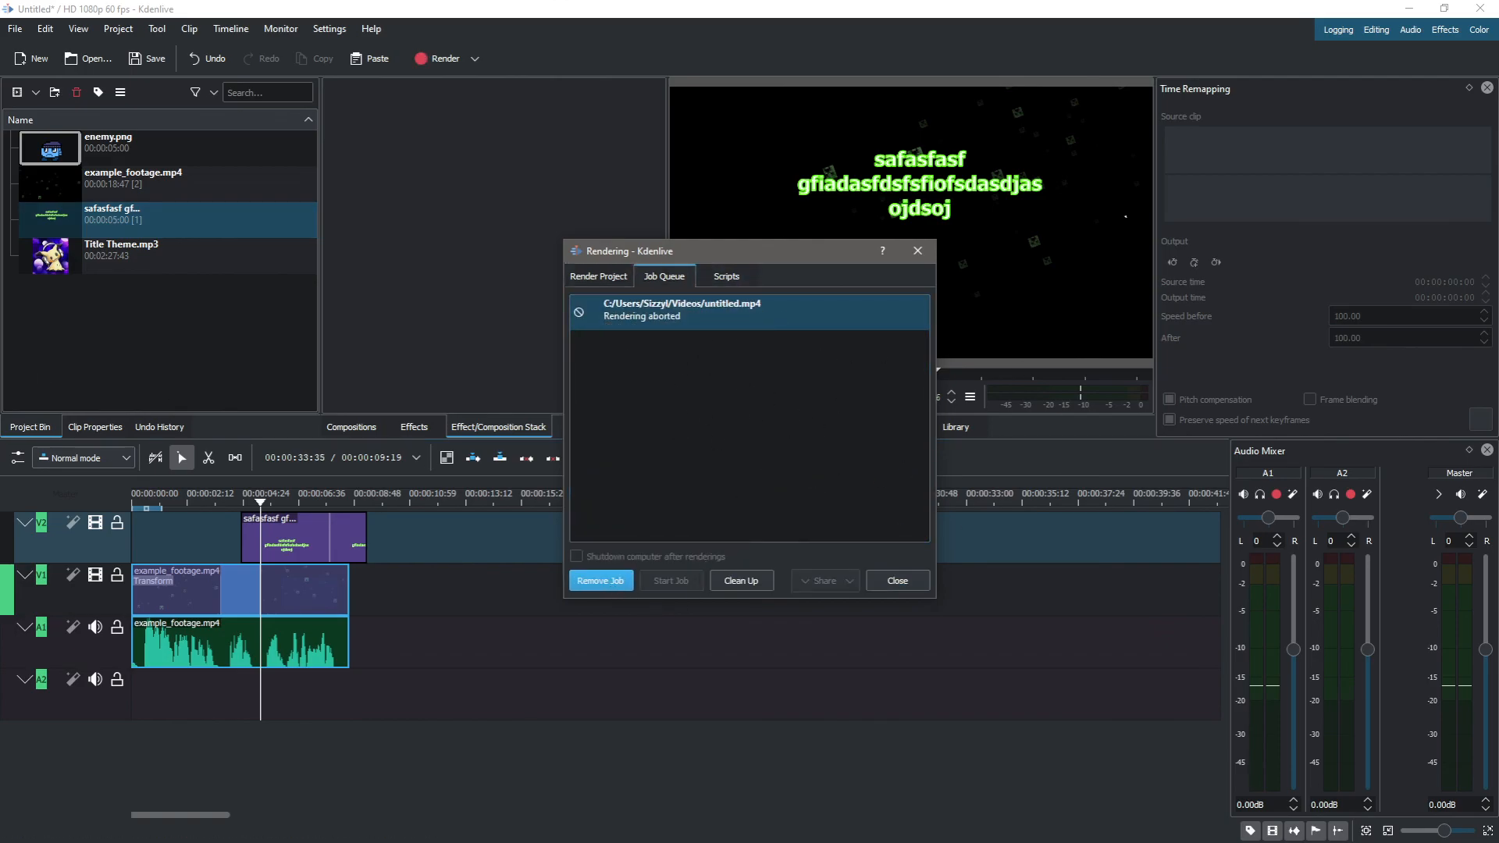